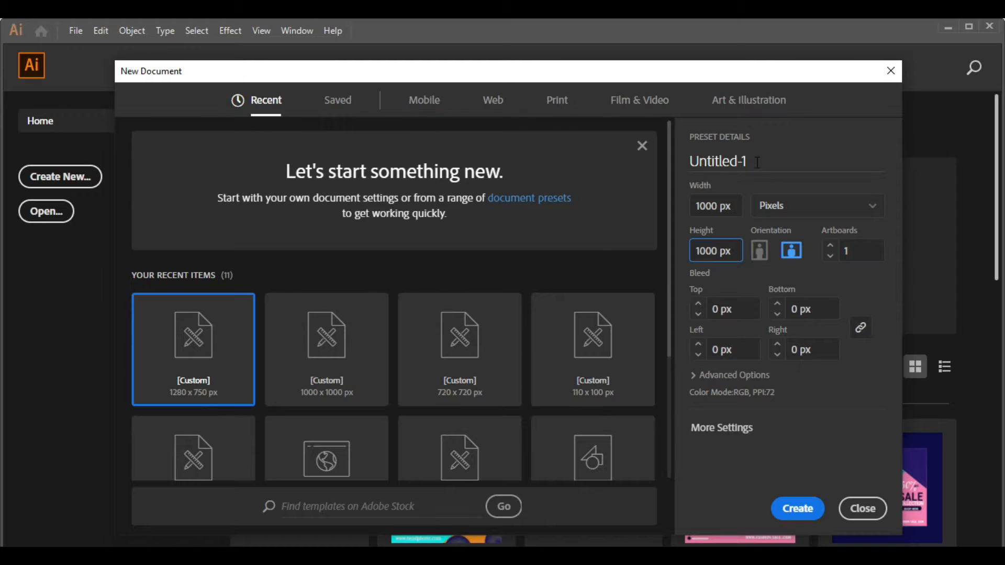
# Create a new 1000 × 1000 px document named "social media post".
pyautogui.click(758, 163)
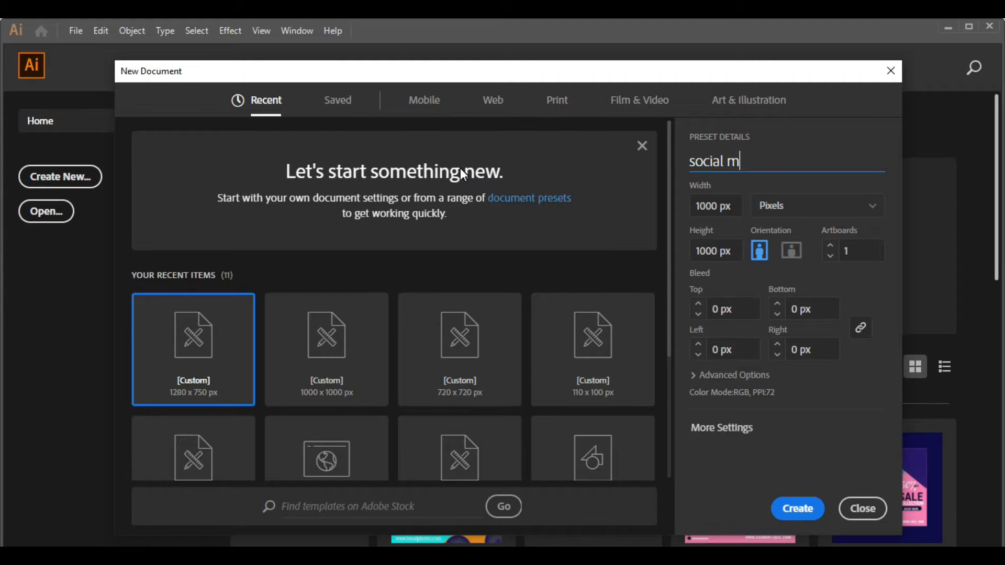
pyautogui.write('social media post')
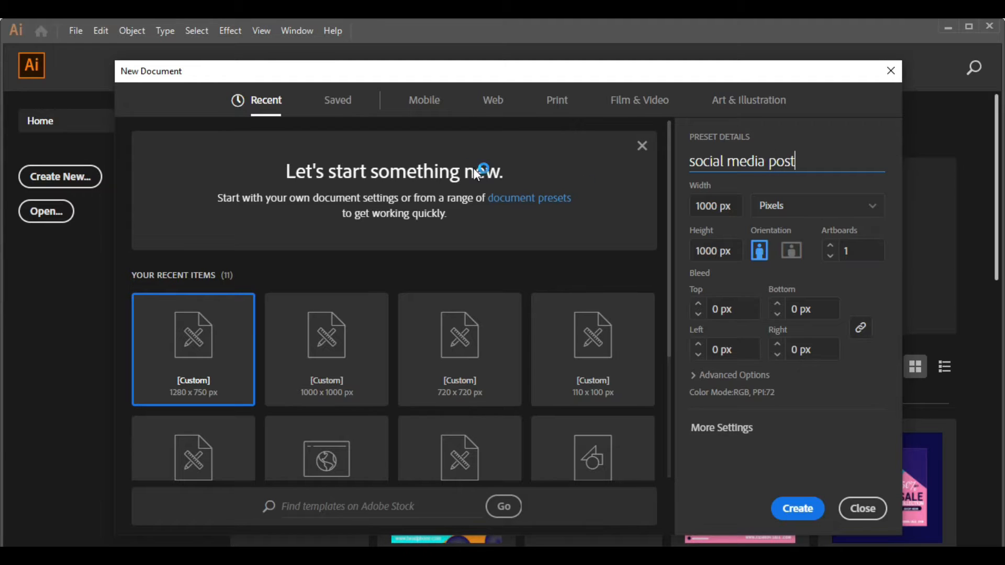
pyautogui.click(795, 510)
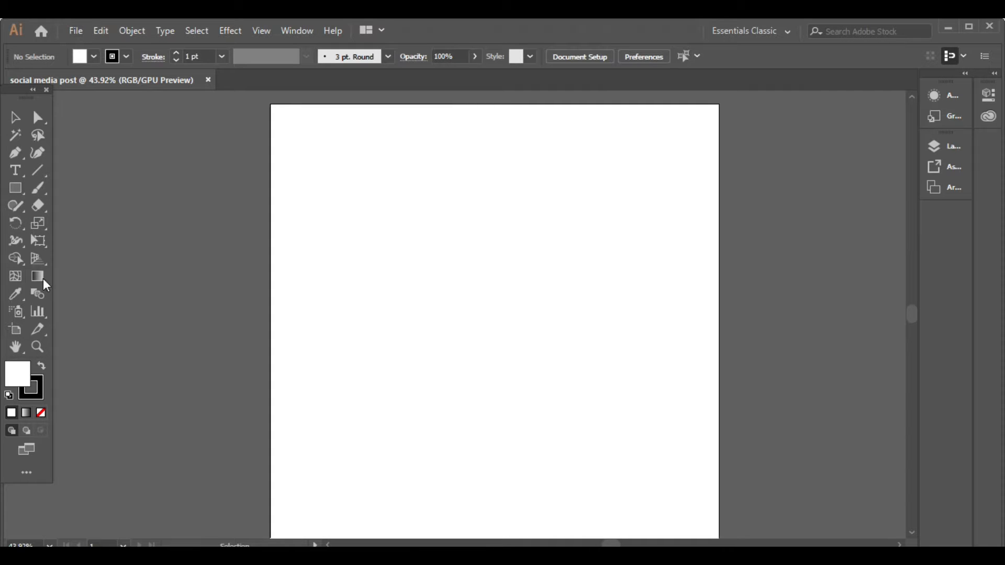
# Draw a rectangle covering the whole artboard and fill it with the warmer yellow swatch.
pyautogui.rightClick(15, 187)
pyautogui.click(56, 188)
pyautogui.moveTo(269, 104)
pyautogui.mouseDown()
pyautogui.moveTo(348, 197)
pyautogui.moveTo(729, 534)
pyautogui.moveTo(722, 518)
pyautogui.mouseUp()
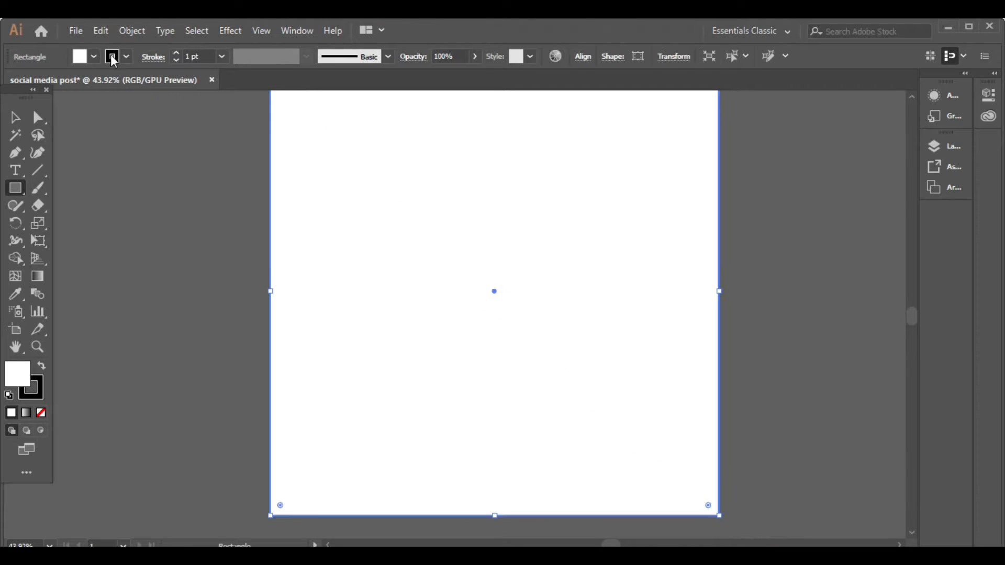
pyautogui.click(93, 56)
pyautogui.click(61, 83)
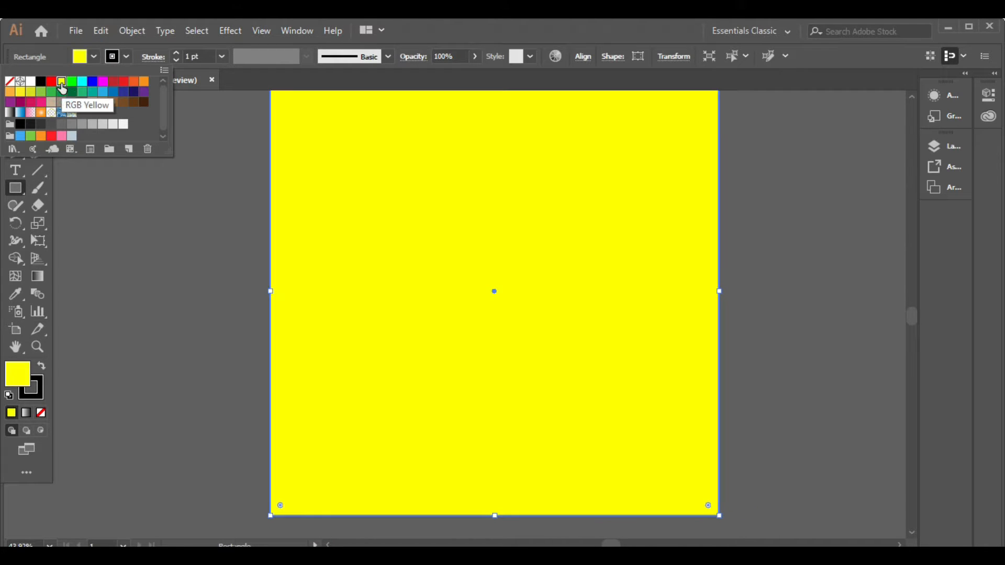
pyautogui.click(20, 94)
pyautogui.click(208, 244)
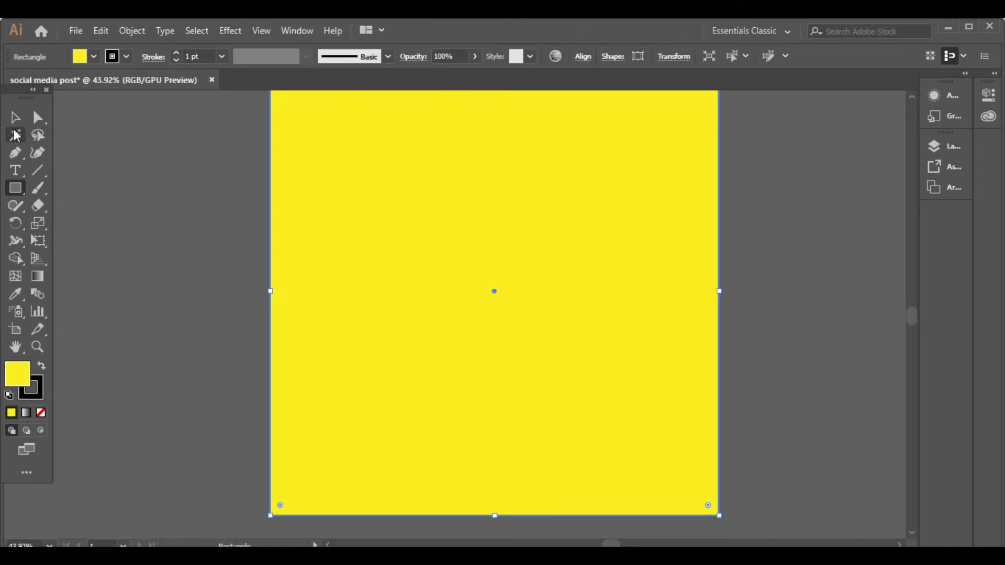
# Remove the stroke from the yellow background rectangle.
pyautogui.click(18, 118)
pyautogui.click(859, 292)
pyautogui.scroll(-1, 636, 309)
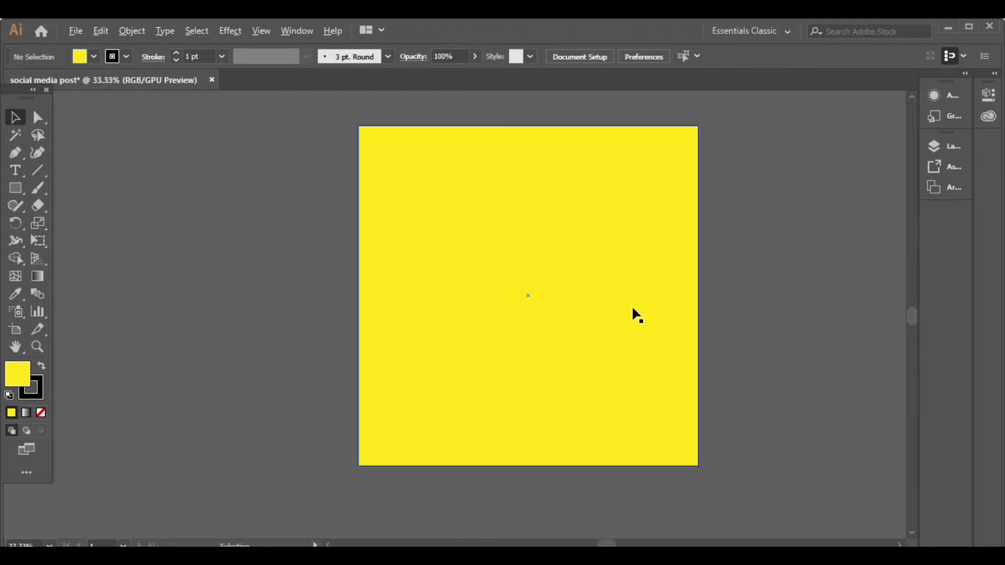
pyautogui.moveTo(492, 515); pyautogui.dragTo(433, 508)
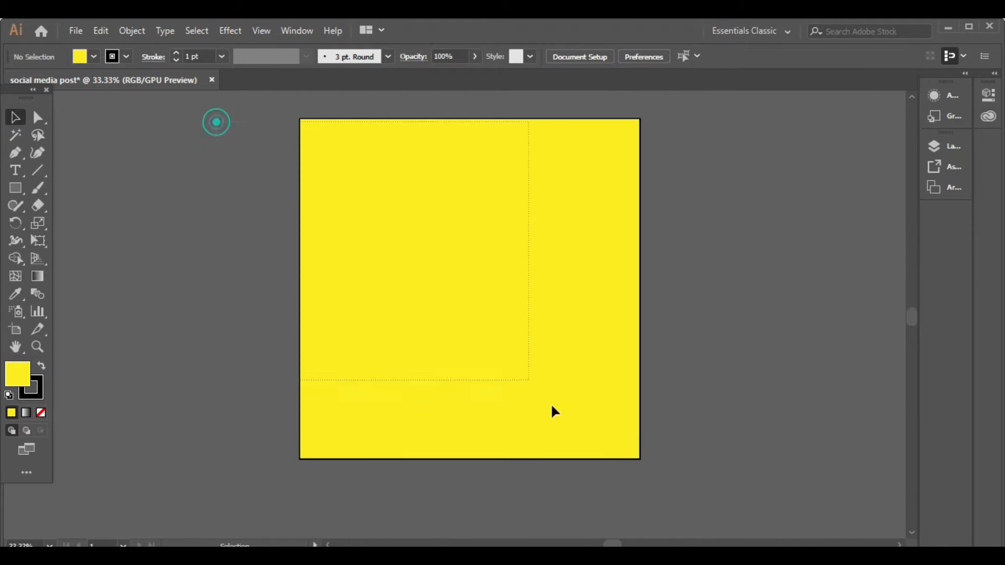
pyautogui.moveTo(553, 406); pyautogui.dragTo(556, 412)
pyautogui.click(128, 56)
pyautogui.click(9, 81)
pyautogui.click(175, 262)
pyautogui.click(867, 289)
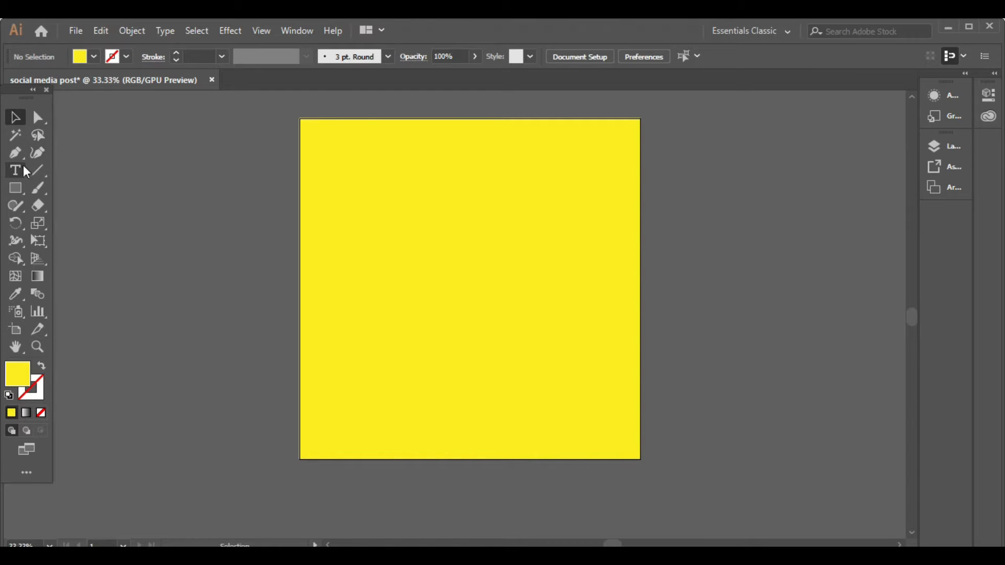
# Place the business couple laptop photo from Downloads across the artboard's width, aligned with its upper edge.
pyautogui.click(74, 30)
pyautogui.click(101, 269)
pyautogui.click(375, 411)
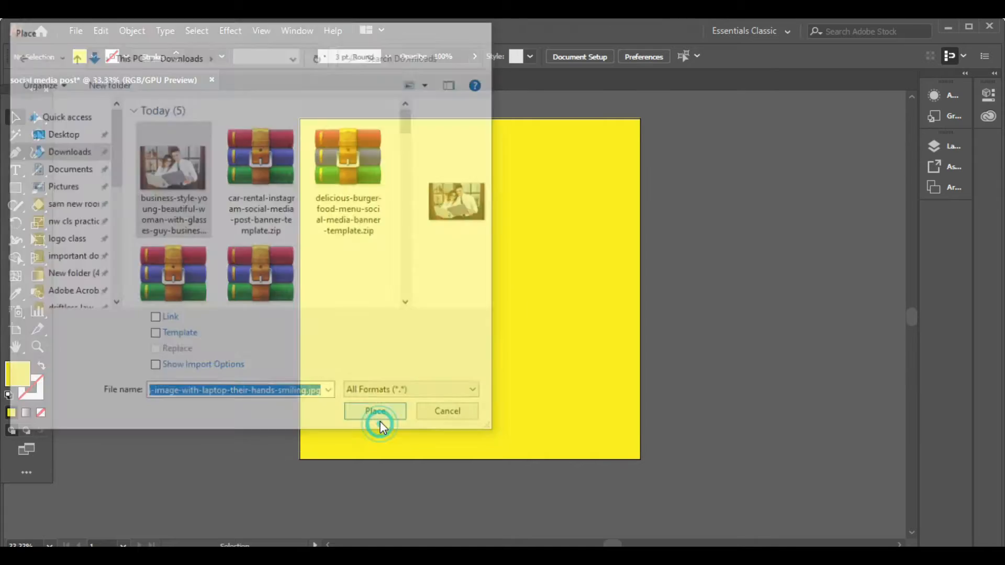
pyautogui.moveTo(298, 113); pyautogui.dragTo(643, 408)
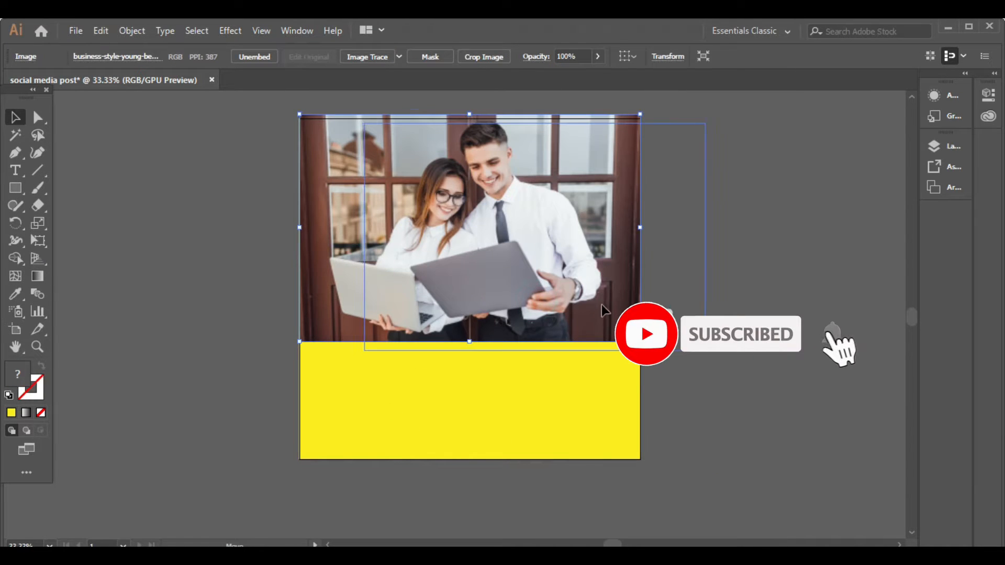
# Reposition the photo over the upper part of the artboard and enlarge it past the right edge.
pyautogui.moveTo(602, 305); pyautogui.dragTo(592, 295)
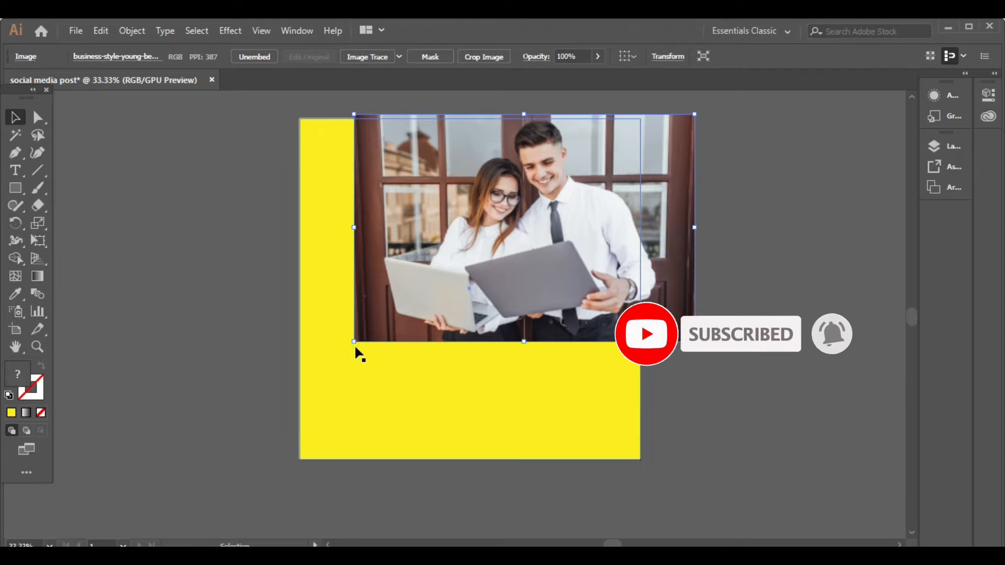
pyautogui.moveTo(524, 341); pyautogui.dragTo(526, 382)
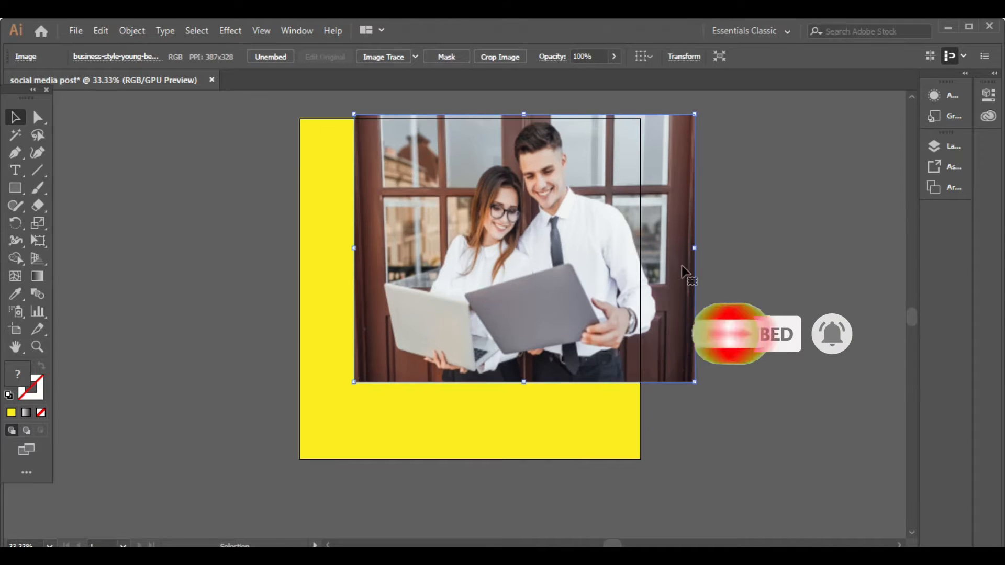
pyautogui.moveTo(681, 173)
pyautogui.mouseDown()
pyautogui.moveTo(669, 188)
pyautogui.moveTo(665, 178)
pyautogui.mouseUp()
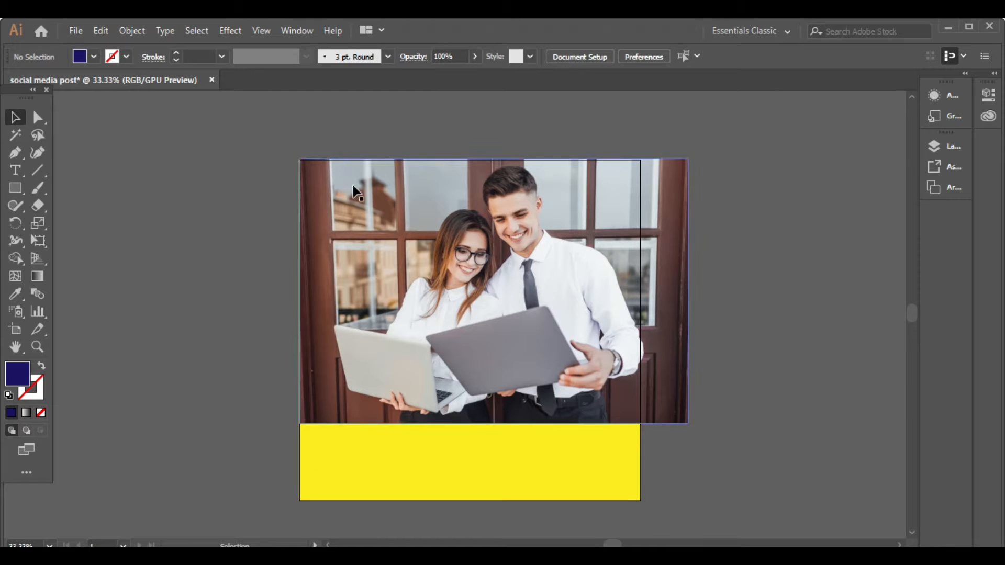
# Draw a dark blue blob with two rounded lobes beside the artboard using the Curvature tool, and refine its anchor points.
pyautogui.click(15, 152)
pyautogui.click(37, 152)
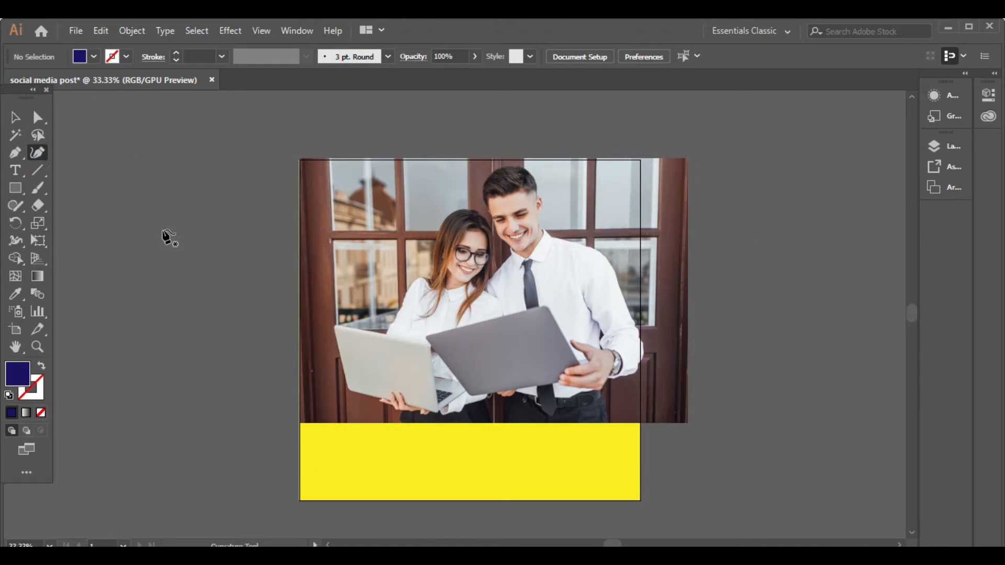
pyautogui.click(164, 227)
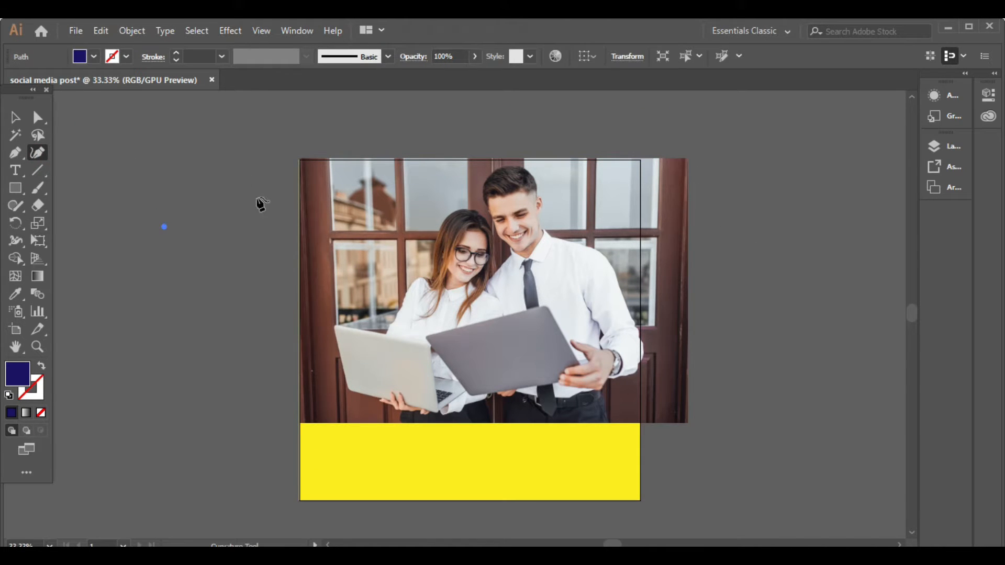
pyautogui.click(280, 367)
pyautogui.click(162, 371)
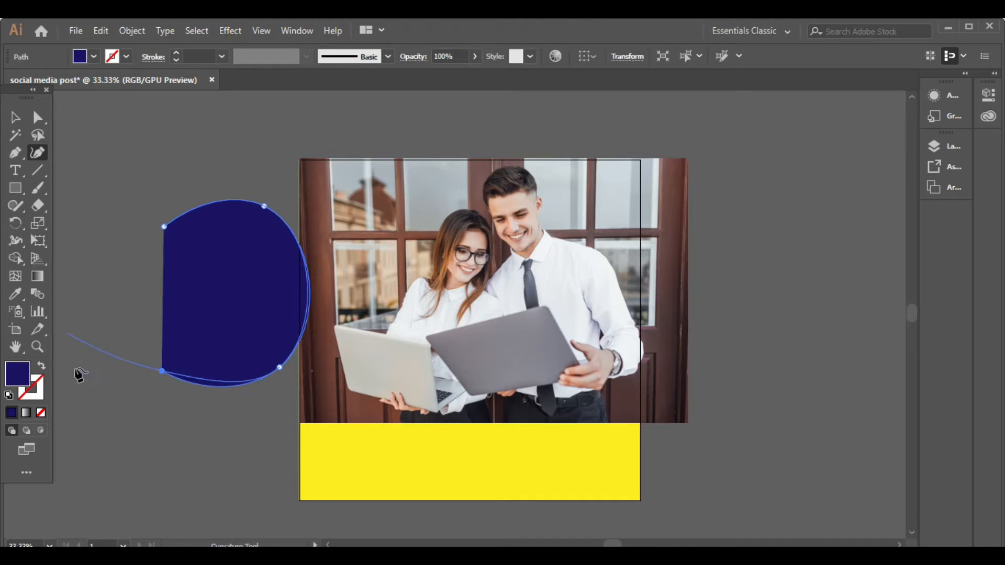
pyautogui.click(109, 396)
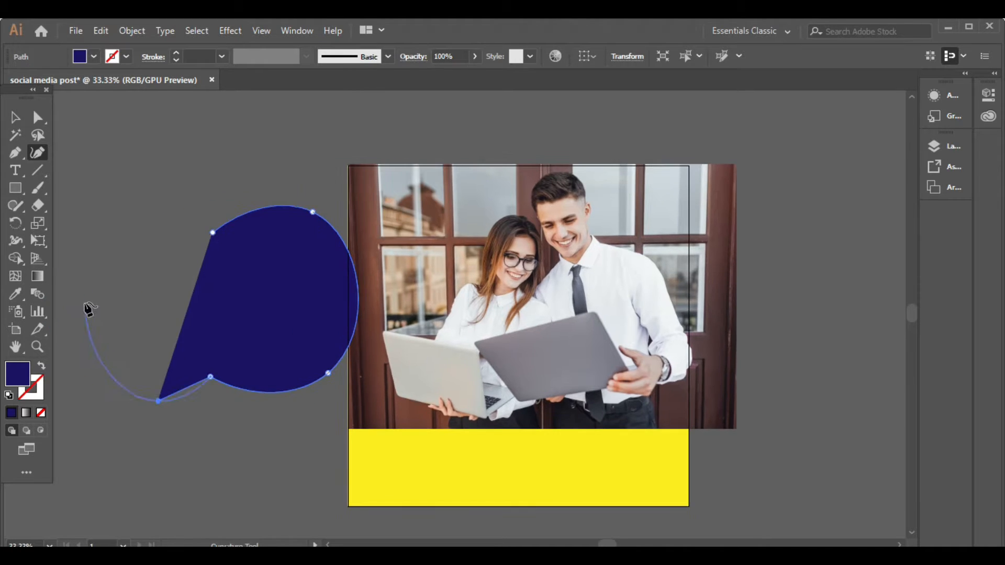
pyautogui.click(85, 303)
pyautogui.click(131, 241)
pyautogui.click(206, 249)
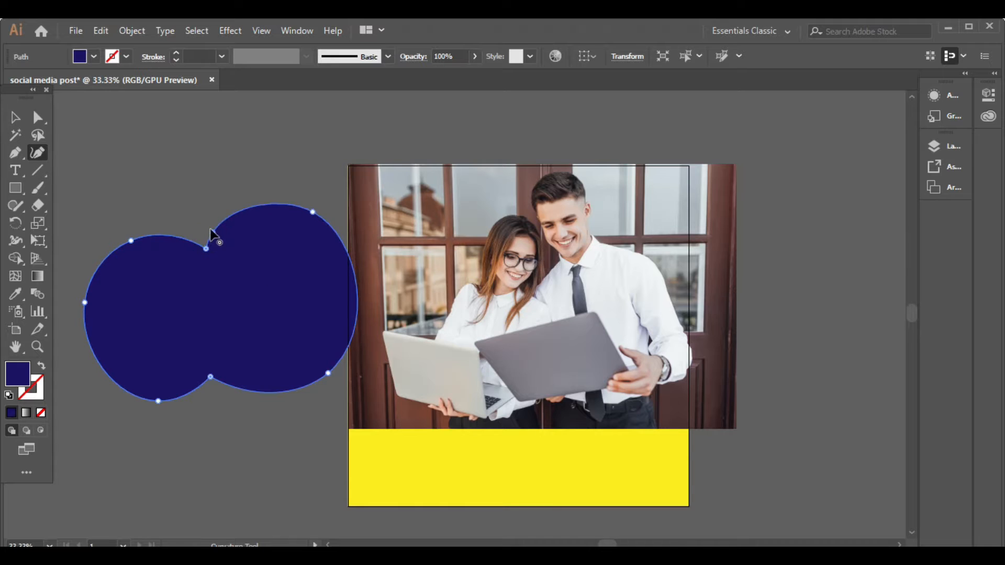
pyautogui.moveTo(212, 231); pyautogui.dragTo(212, 214)
pyautogui.moveTo(313, 212); pyautogui.dragTo(334, 200)
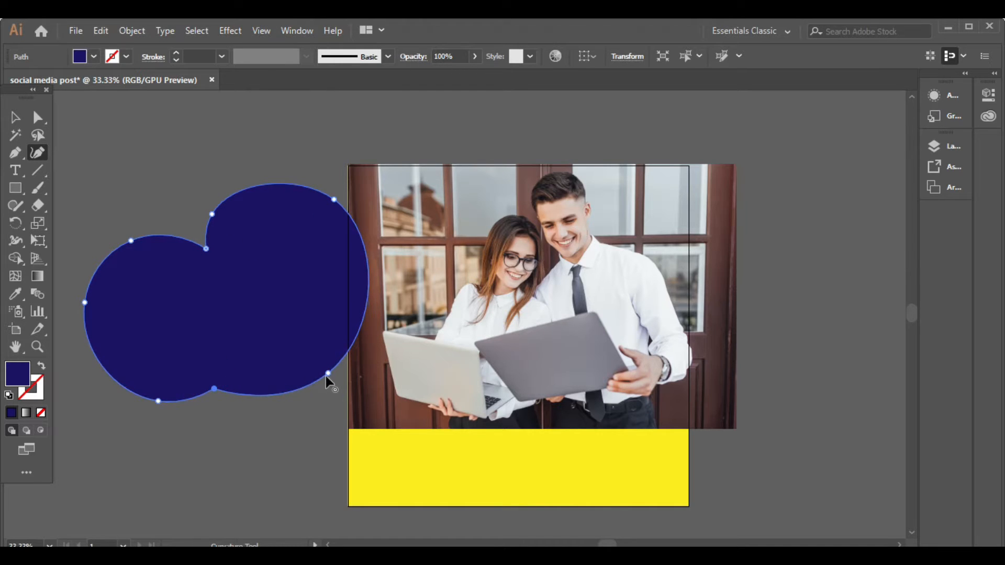
# Move the photo off the artboard behind the blue blob and shrink it to roughly the blob's size.
pyautogui.click(15, 117)
pyautogui.moveTo(573, 321); pyautogui.dragTo(258, 312)
pyautogui.moveTo(451, 493); pyautogui.dragTo(590, 475)
pyautogui.hotkey('ctrl', 'z')
pyautogui.click(760, 347)
pyautogui.click(406, 210)
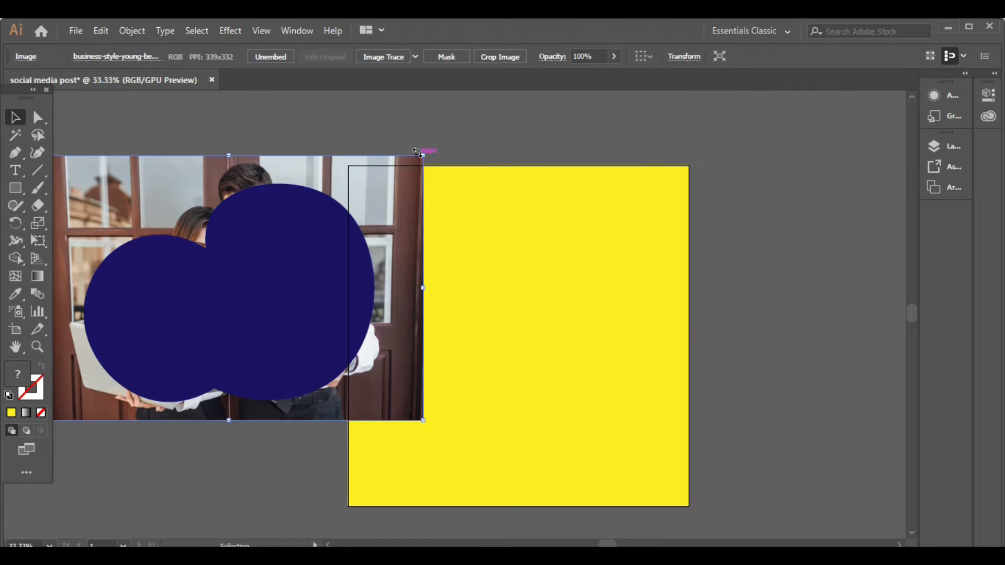
pyautogui.moveTo(422, 156); pyautogui.dragTo(365, 179)
pyautogui.moveTo(248, 416); pyautogui.dragTo(281, 424)
pyautogui.moveTo(347, 290); pyautogui.dragTo(379, 239)
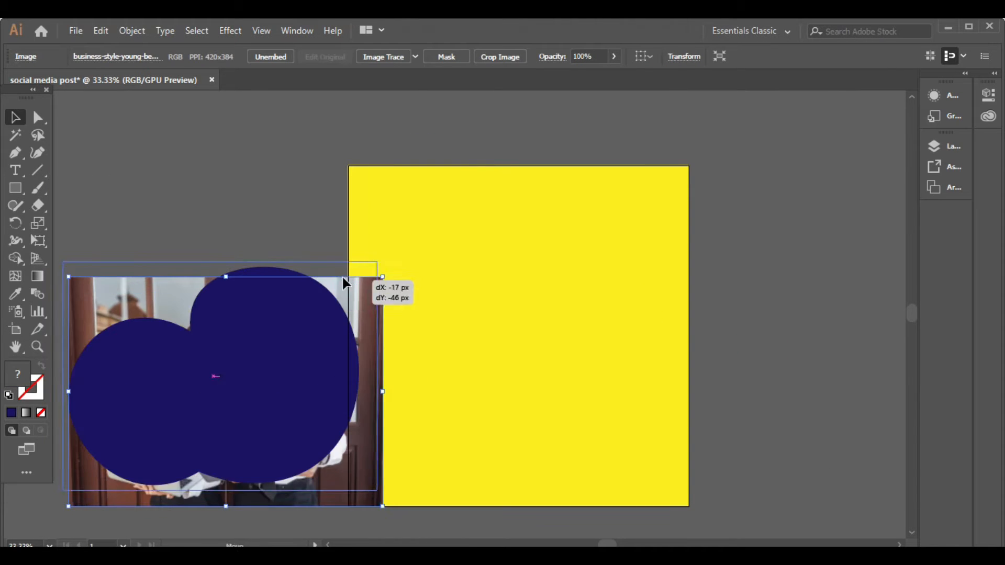
# Position the blue blob over the photo and reshape the notch between its lobes with the Direct Selection tool.
pyautogui.click(329, 309)
pyautogui.moveTo(289, 366); pyautogui.dragTo(274, 356)
pyautogui.click(247, 521)
pyautogui.moveTo(239, 436)
pyautogui.mouseDown()
pyautogui.moveTo(250, 439)
pyautogui.moveTo(242, 435)
pyautogui.mouseUp()
pyautogui.click(38, 119)
pyautogui.moveTo(185, 312); pyautogui.dragTo(188, 269)
pyautogui.press('v')
pyautogui.click(220, 386)
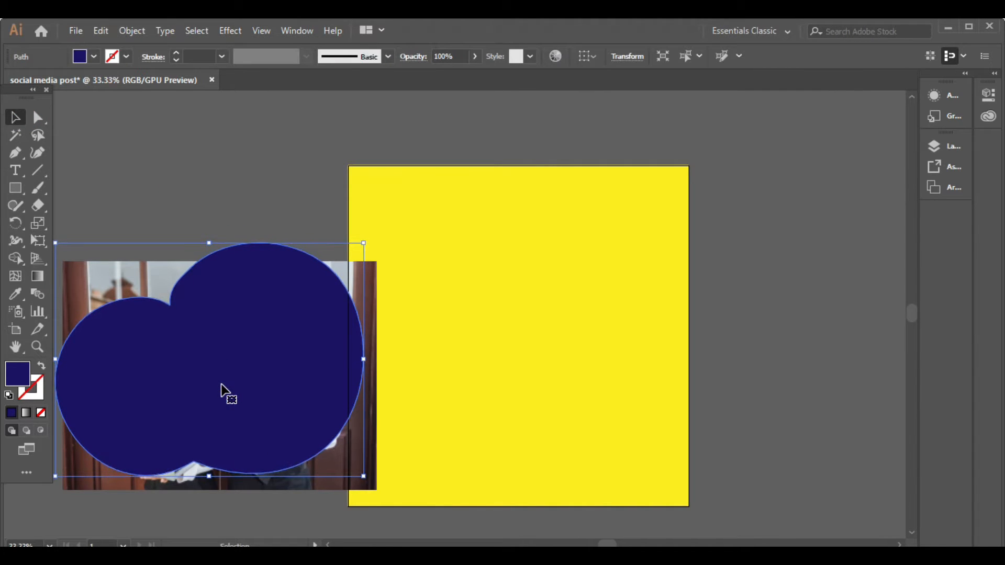
pyautogui.moveTo(210, 352); pyautogui.dragTo(211, 356)
# Enlarge the photo slightly and align it with the blob so the photo extends behind the whole shape.
pyautogui.moveTo(143, 195); pyautogui.dragTo(226, 386)
pyautogui.rightClick(226, 389)
pyautogui.click(157, 226)
pyautogui.click(158, 272)
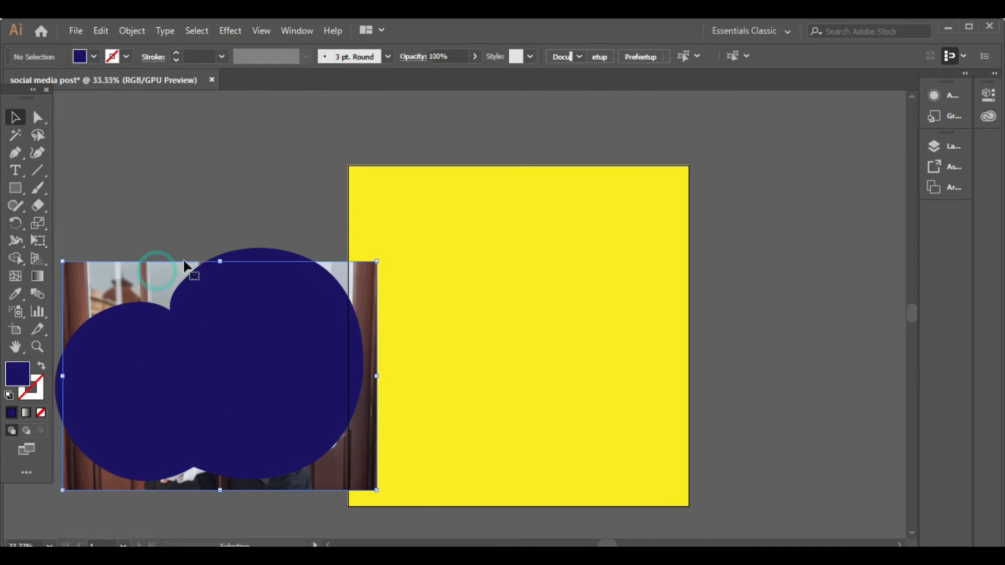
pyautogui.moveTo(216, 335); pyautogui.dragTo(215, 344)
pyautogui.moveTo(209, 258)
pyautogui.mouseDown()
pyautogui.moveTo(209, 247)
pyautogui.moveTo(220, 253)
pyautogui.mouseUp()
pyautogui.hotkey('ctrl', 'z')
pyautogui.click(144, 278)
pyautogui.moveTo(178, 212); pyautogui.dragTo(226, 303)
pyautogui.click(189, 213)
pyautogui.click(116, 273)
pyautogui.moveTo(58, 253); pyautogui.dragTo(55, 253)
pyautogui.moveTo(60, 251); pyautogui.dragTo(47, 250)
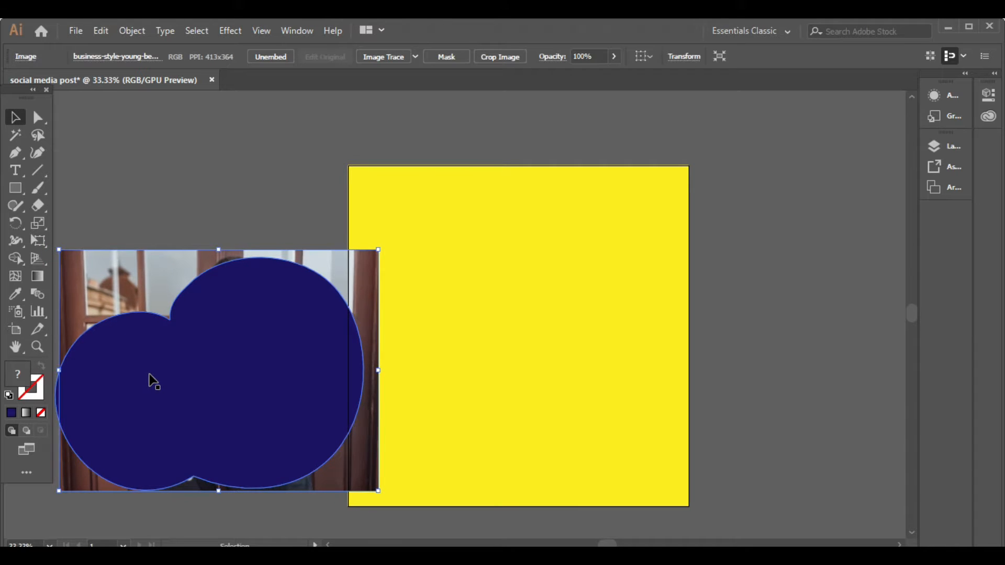
# Make a clipping mask from the blob and photo, and move the clipped photo onto the yellow artboard.
pyautogui.keyDown('shift'); pyautogui.click(179, 337); pyautogui.keyUp('shift')
pyautogui.hotkey('ctrl', '7')
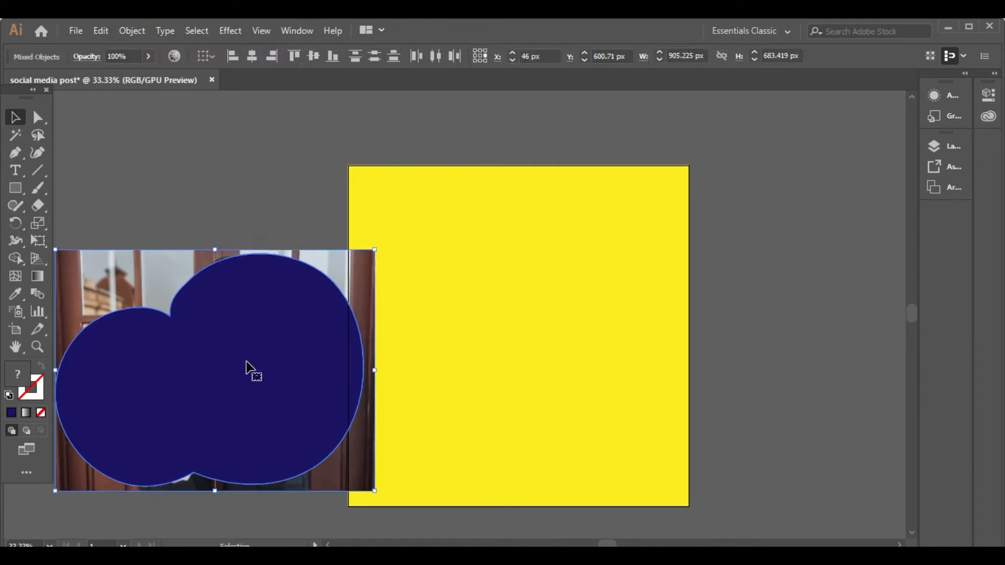
pyautogui.moveTo(281, 357); pyautogui.dragTo(599, 300)
pyautogui.moveTo(587, 485); pyautogui.dragTo(545, 485)
pyautogui.hotkey('ctrl', 'z')
# Resize the clipped photo to about 921 × 695 px and position it against the artboard's right edge.
pyautogui.hscroll(2, 587, 492)
pyautogui.click(644, 413)
pyautogui.click(496, 333)
pyautogui.moveTo(591, 197); pyautogui.dragTo(540, 235)
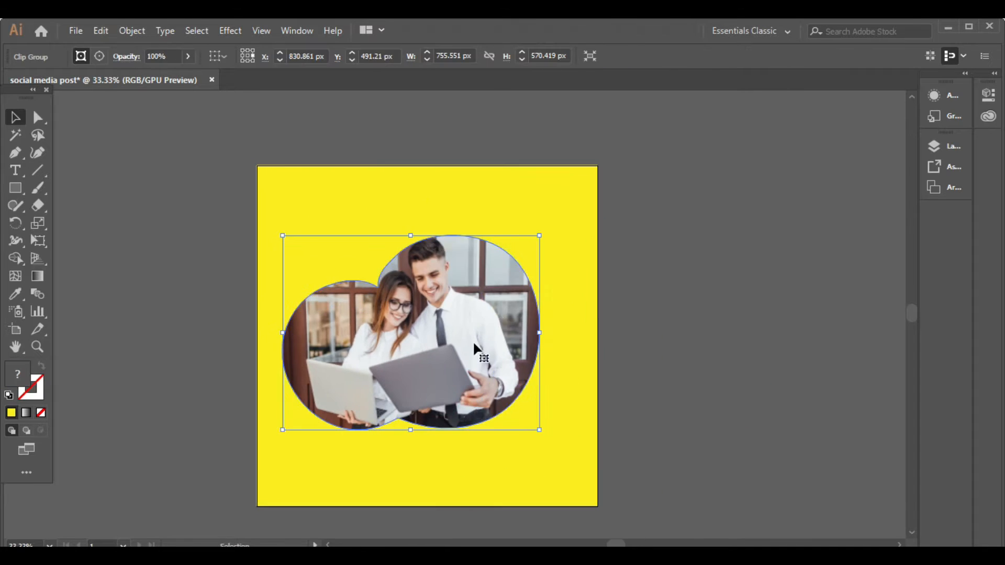
pyautogui.moveTo(474, 342); pyautogui.dragTo(521, 283)
pyautogui.moveTo(330, 361); pyautogui.dragTo(283, 408)
# Nudge the clipped photo vertically until its upper edge meets the top of the artboard.
pyautogui.press('Up')
pyautogui.press('Up')
pyautogui.press('Up')
pyautogui.press('Up')
pyautogui.press('Up')
pyautogui.press('Up')
pyautogui.press('Up')
pyautogui.press('Up')
pyautogui.press('Up')
pyautogui.press('Up')
pyautogui.press('Up')
pyautogui.press('Up')
pyautogui.press('Up')
pyautogui.press('Up')
pyautogui.press('Up')
pyautogui.press('Up')
pyautogui.press('Up')
pyautogui.press('Up')
pyautogui.press('Up')
pyautogui.press('Down')
pyautogui.press('Down')
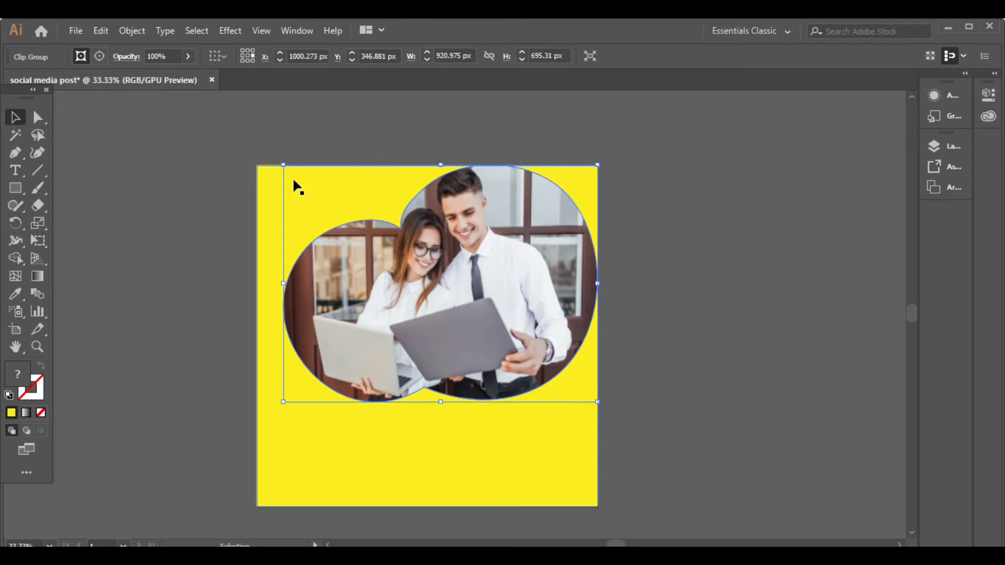
# Scale the clipped photo down to about 811 × 612 px and move it into the artboard's upper-right corner.
pyautogui.moveTo(284, 165); pyautogui.dragTo(322, 181)
pyautogui.moveTo(539, 325); pyautogui.dragTo(536, 296)
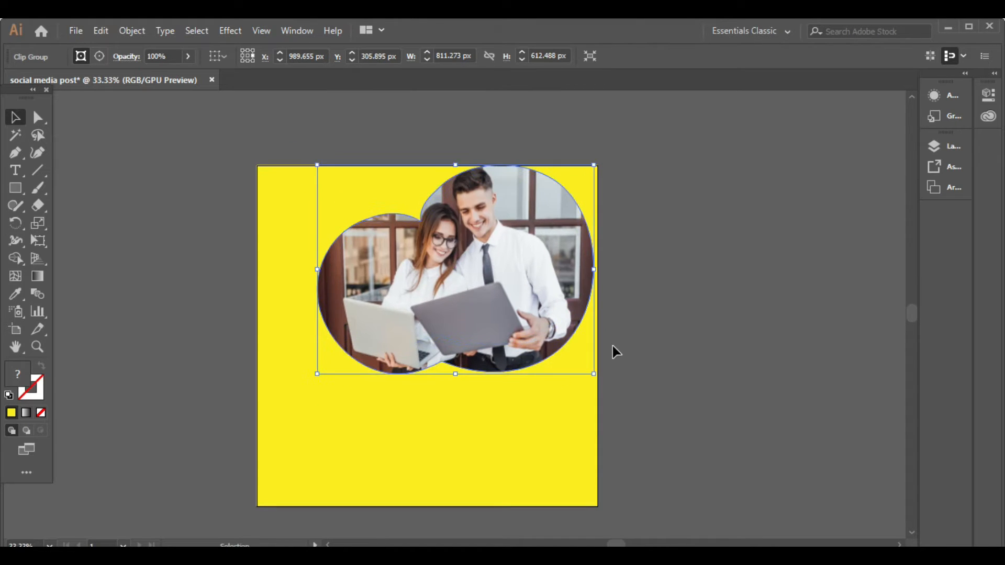
pyautogui.click(618, 348)
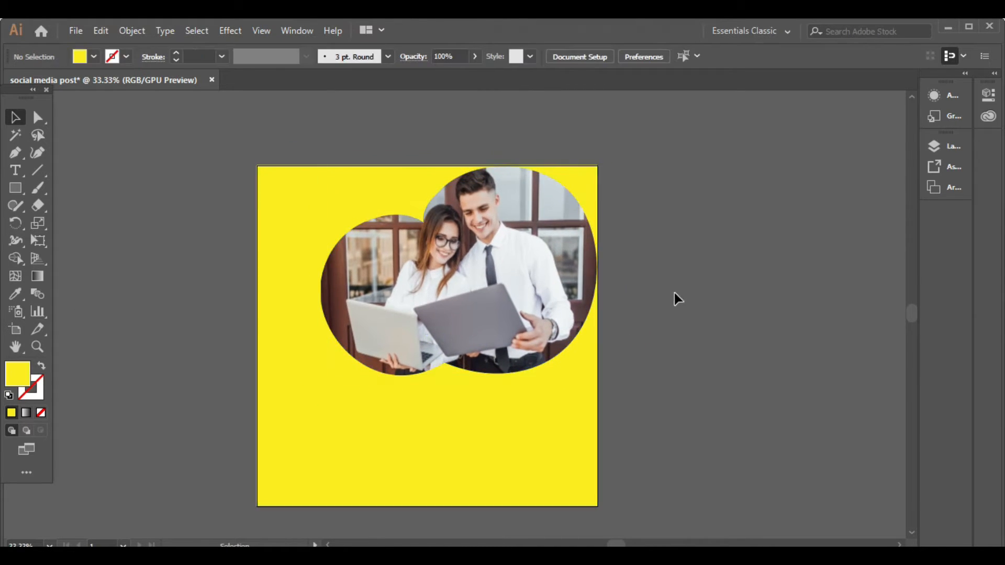
# Draw a dark navy L-shaped polygon with the Pen tool along the artboard's left and lower edges, with slanted ends meeting the artboard corners.
pyautogui.click(14, 154)
pyautogui.click(257, 167)
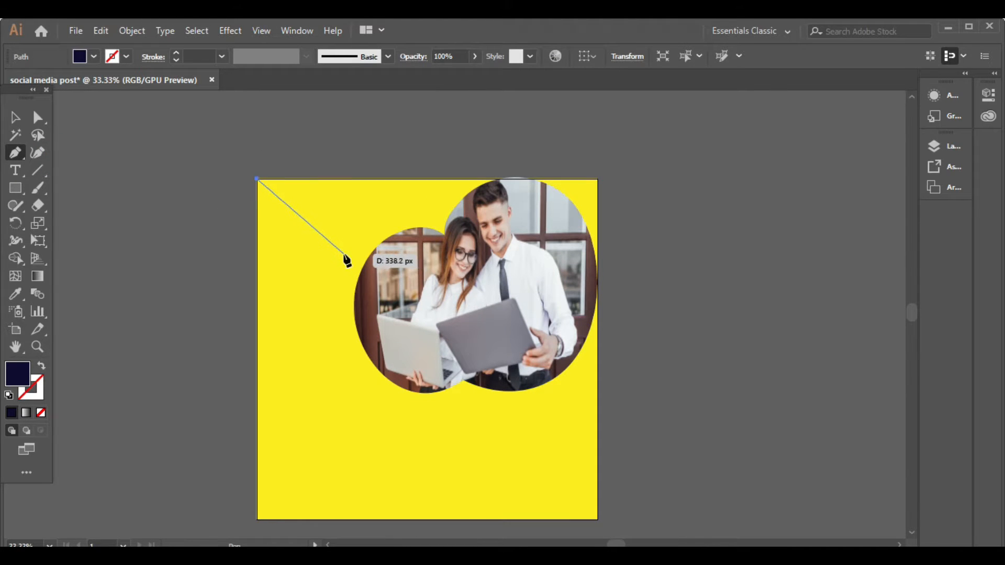
pyautogui.click(348, 261)
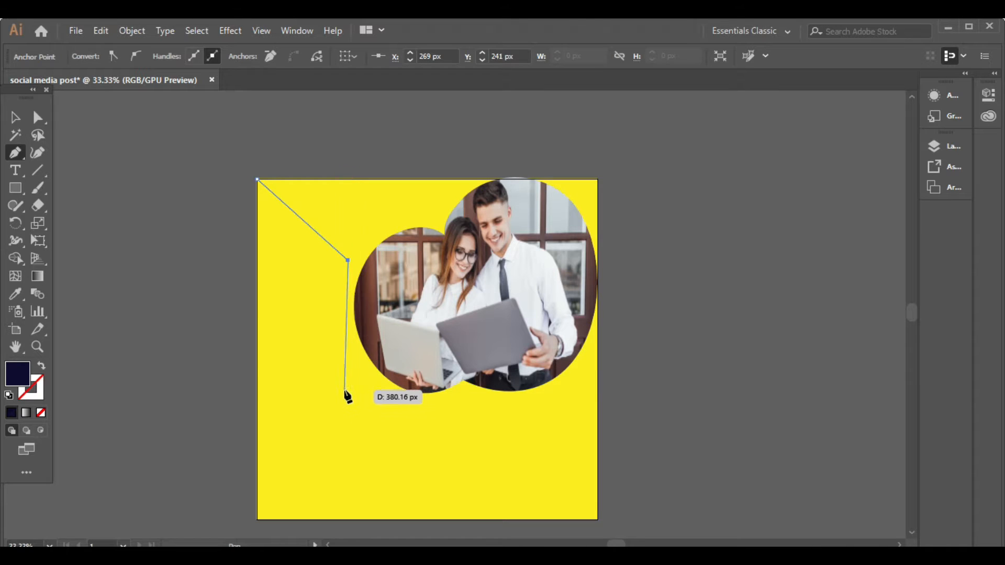
pyautogui.click(349, 422)
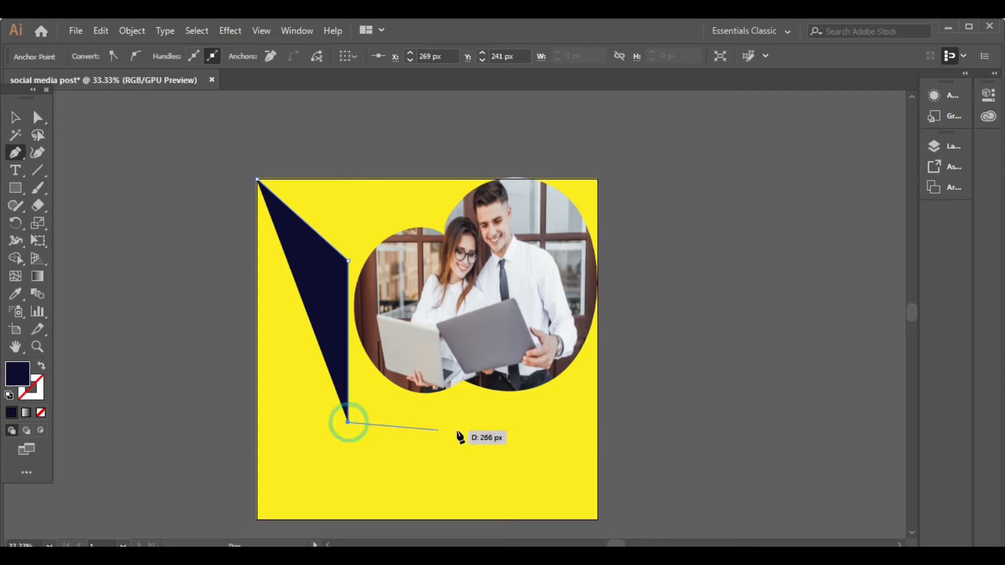
pyautogui.click(534, 423)
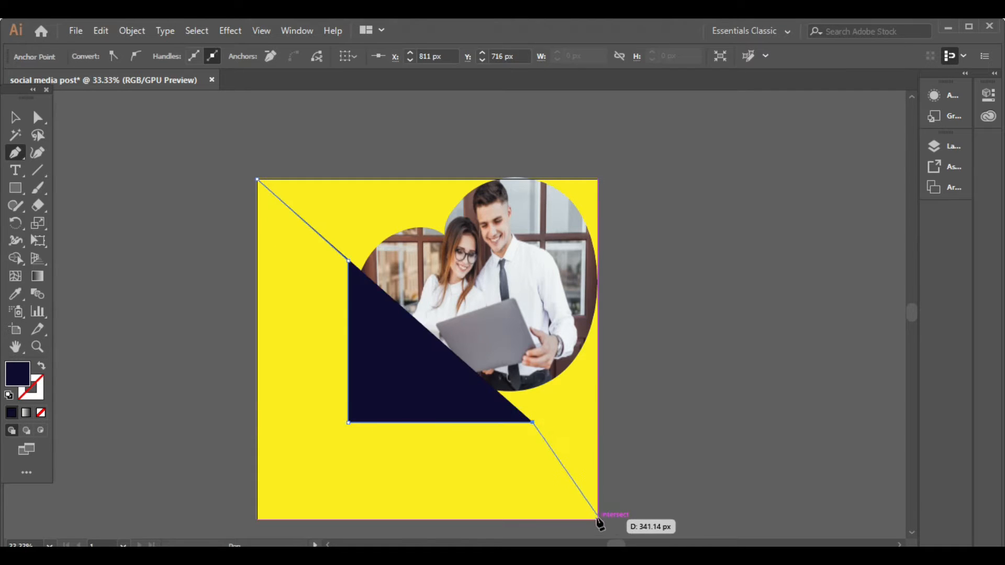
pyautogui.click(598, 520)
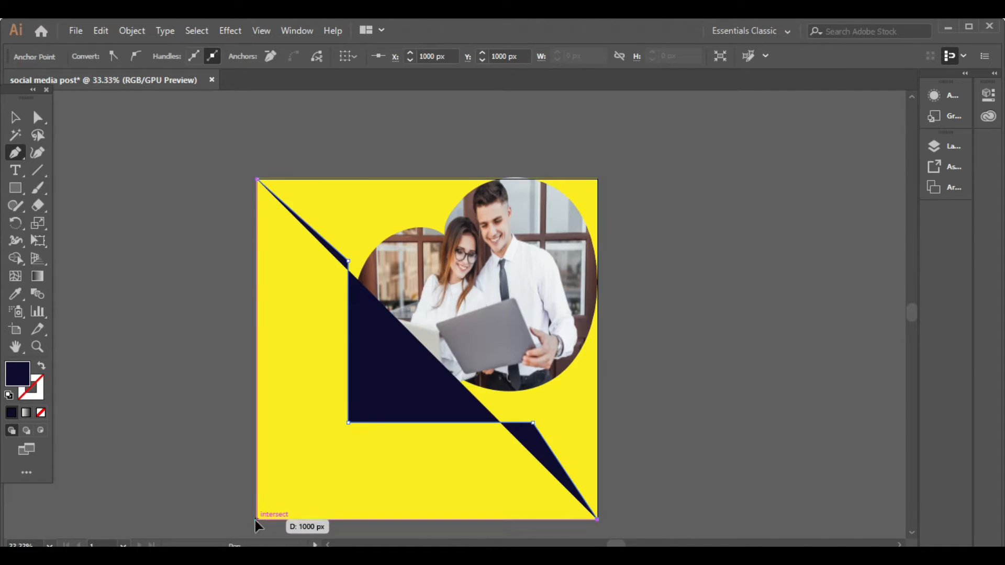
pyautogui.click(257, 520)
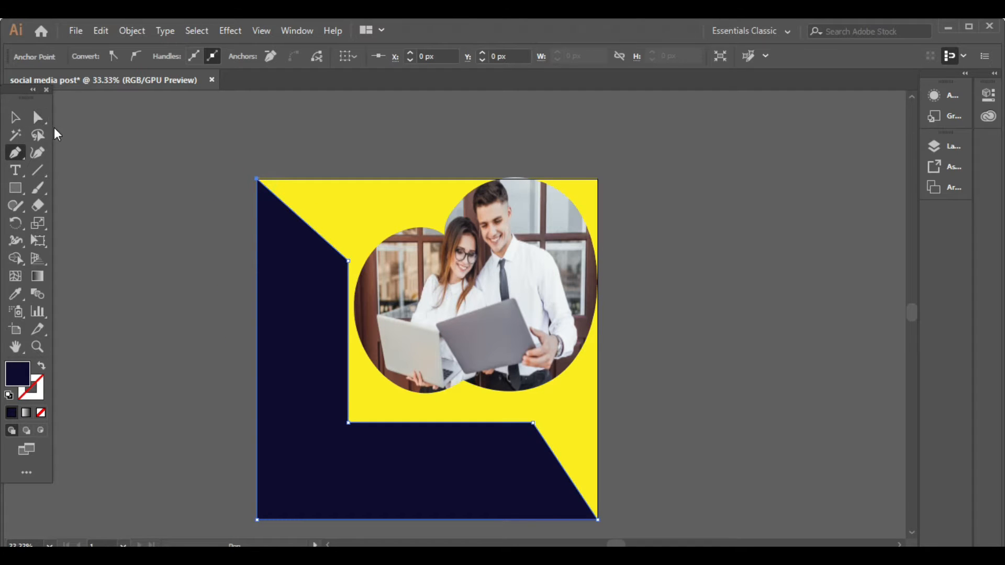
# Round the navy shape's upper corner to about 91 px, right corner to about 82 px and inner corner to about 141 px.
pyautogui.click(37, 117)
pyautogui.click(349, 260)
pyautogui.moveTo(337, 269); pyautogui.dragTo(322, 291)
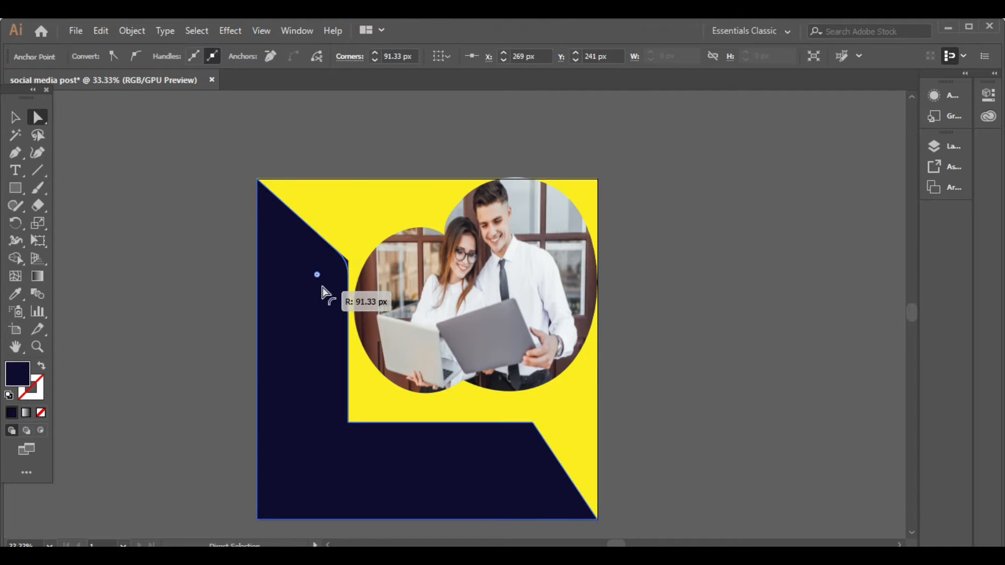
pyautogui.click(533, 423)
pyautogui.moveTo(527, 436); pyautogui.dragTo(522, 453)
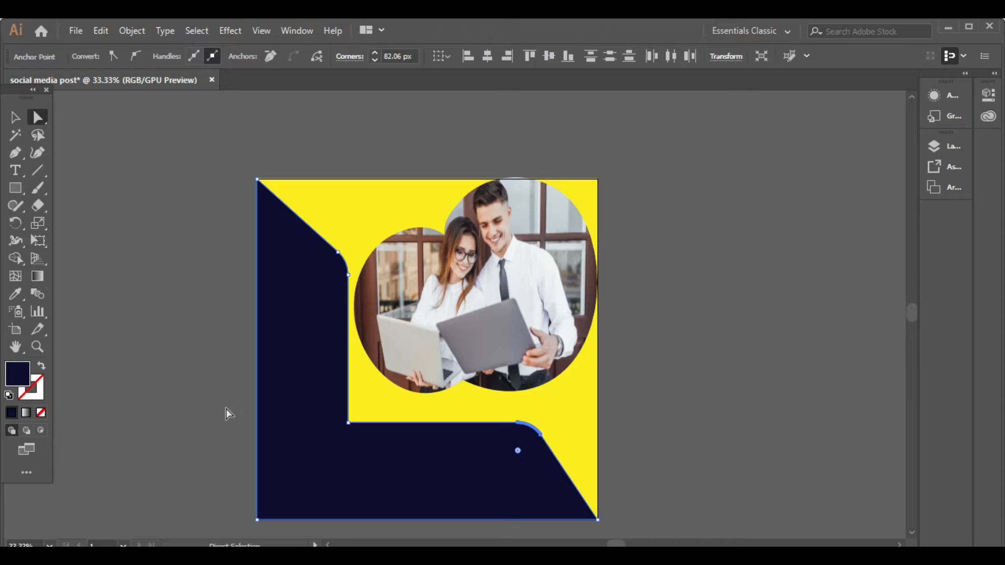
pyautogui.click(348, 423)
pyautogui.moveTo(359, 416); pyautogui.dragTo(404, 388)
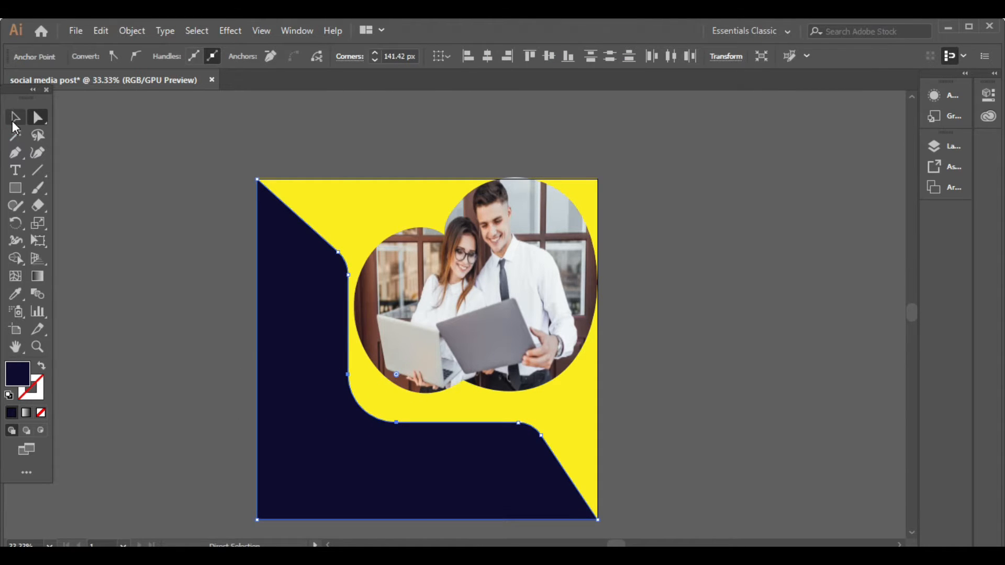
pyautogui.click(15, 118)
pyautogui.click(112, 224)
# Enlarge the clipped photo to about 826 × 731 px so it extends behind the navy shape.
pyautogui.click(418, 385)
pyautogui.moveTo(355, 392); pyautogui.dragTo(328, 417)
pyautogui.click(740, 333)
pyautogui.click(472, 376)
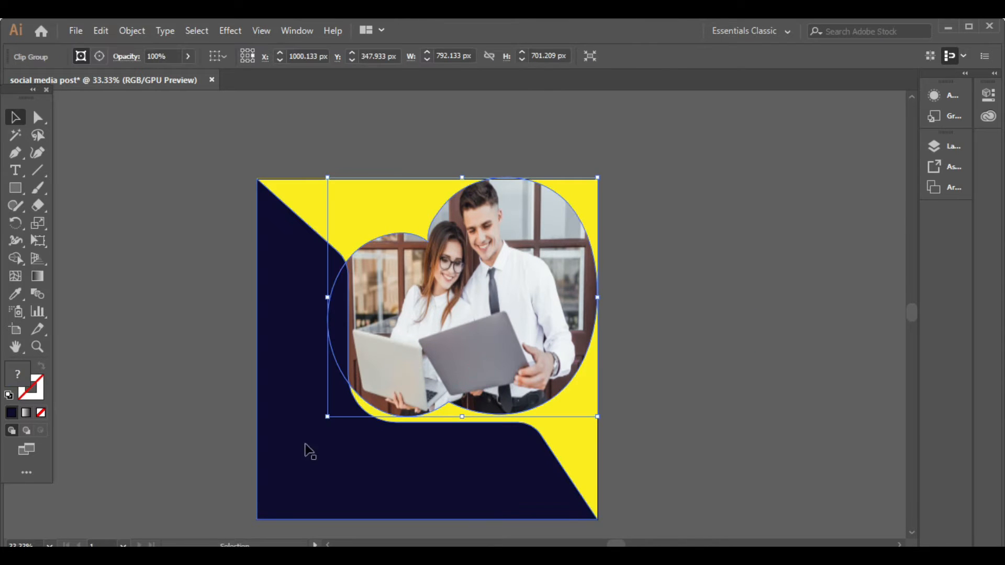
pyautogui.moveTo(324, 417); pyautogui.dragTo(314, 429)
pyautogui.click(783, 377)
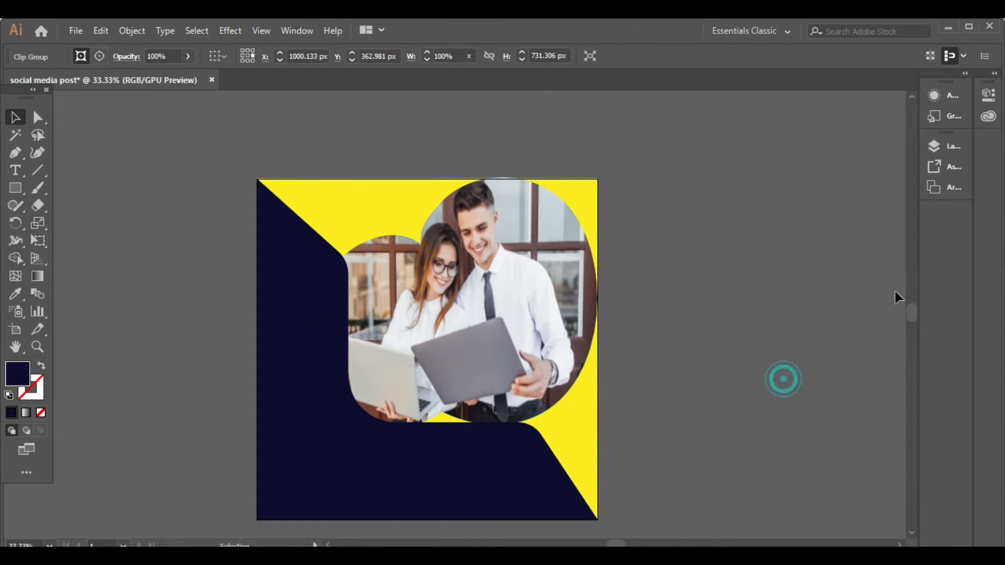
# Reposition the clipped photo slightly inward from the artboard's right edge, with its upper edge near the top of the artboard.
pyautogui.click(522, 278)
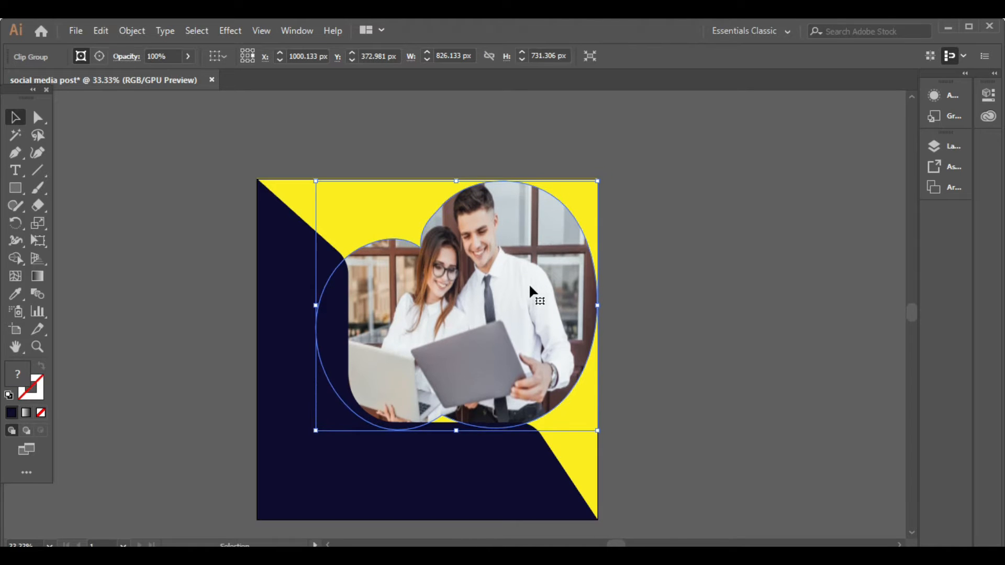
pyautogui.press('a')
pyautogui.press('v')
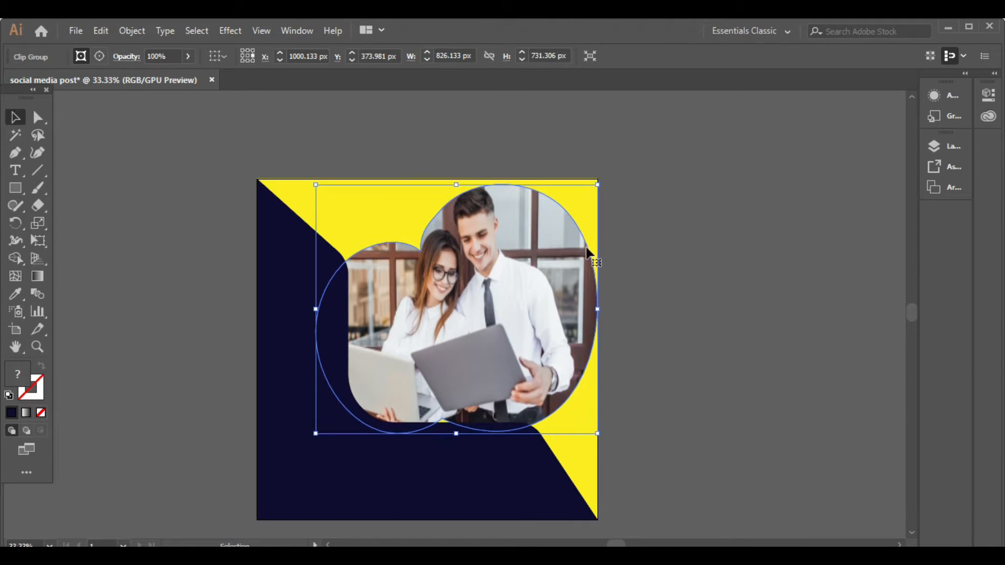
pyautogui.click(668, 211)
pyautogui.moveTo(530, 309); pyautogui.dragTo(526, 297)
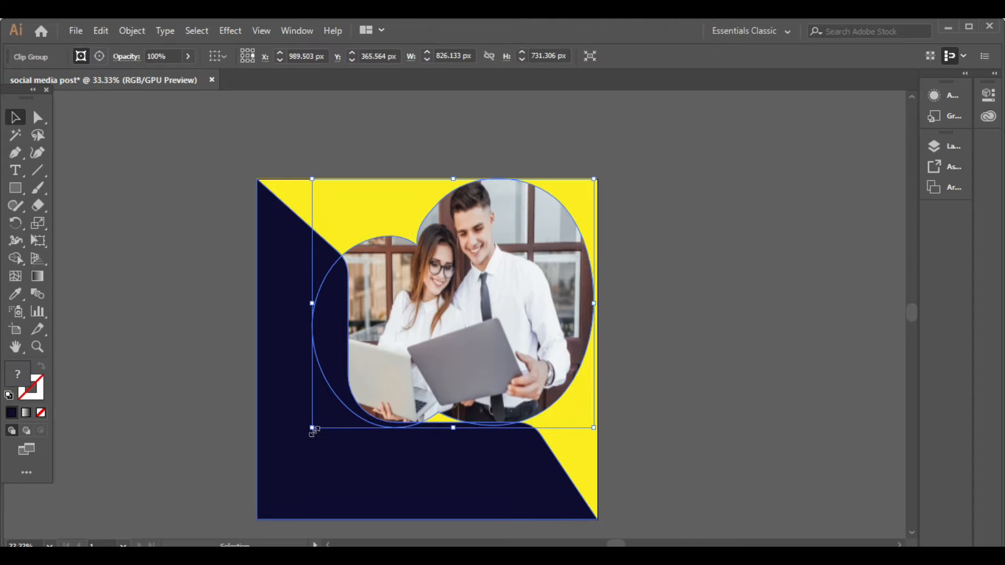
# Scale the clipped photo down to about 773 × 684 px and lower it farther behind the navy shape.
pyautogui.moveTo(313, 429); pyautogui.dragTo(332, 416)
pyautogui.click(649, 328)
pyautogui.moveTo(487, 354)
pyautogui.mouseDown()
pyautogui.moveTo(483, 361)
pyautogui.moveTo(530, 372)
pyautogui.moveTo(481, 360)
pyautogui.mouseUp()
pyautogui.click(651, 366)
pyautogui.click(679, 302)
# Enlarge the clipped photo slightly from its upper-right corner until it touches the artboard's right edge.
pyautogui.click(509, 299)
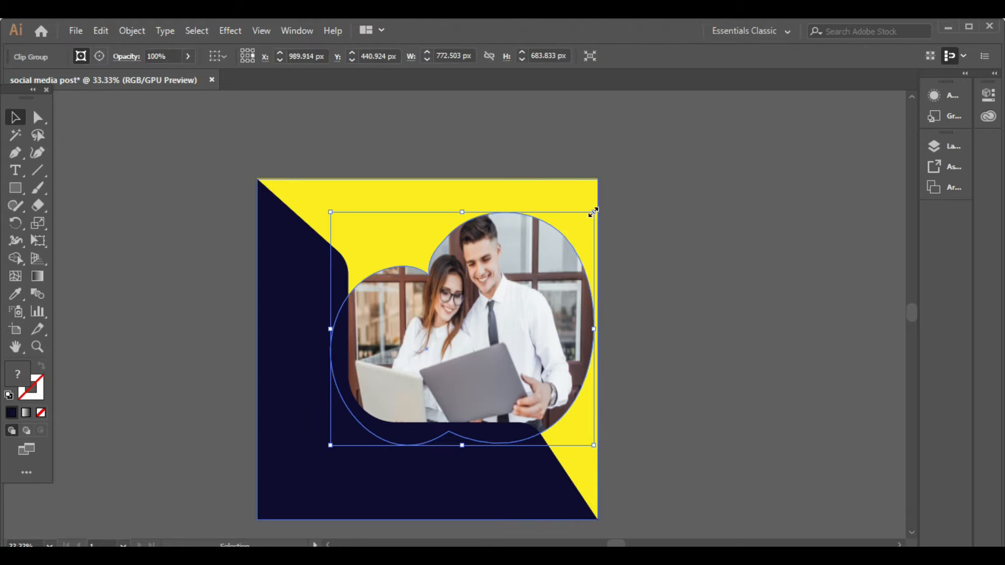
pyautogui.moveTo(594, 212); pyautogui.dragTo(603, 193)
pyautogui.click(685, 230)
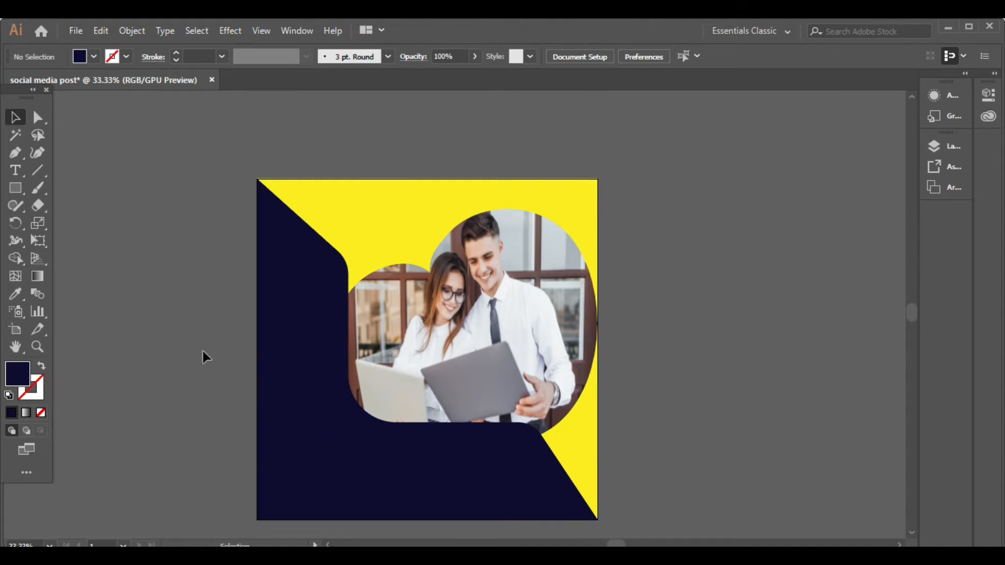
# Draw a dark navy triangle with the Pen tool across the artboard's upper-right corner.
pyautogui.moveTo(15, 198); pyautogui.dragTo(47, 209)
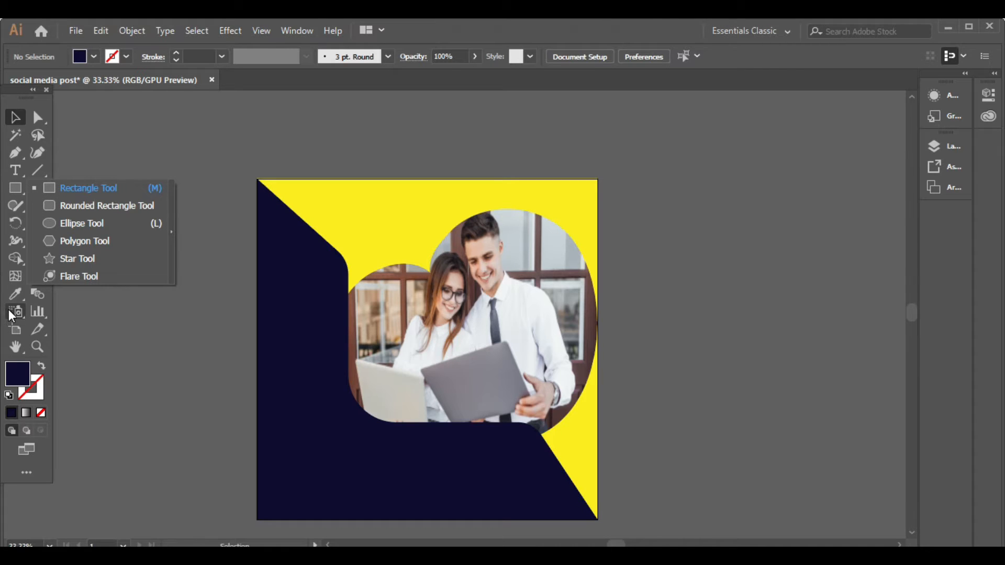
pyautogui.click(15, 153)
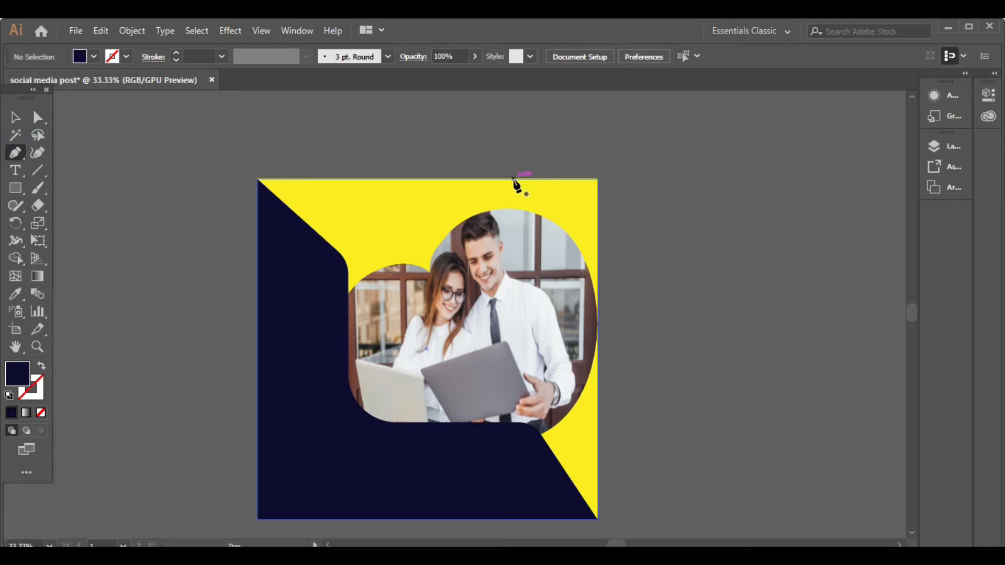
pyautogui.click(497, 179)
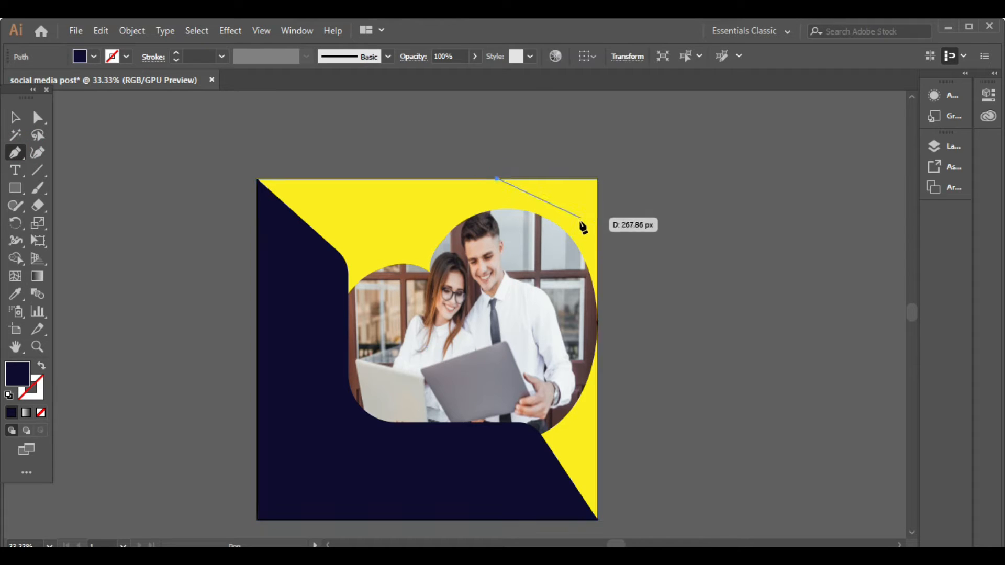
pyautogui.click(598, 250)
pyautogui.click(598, 179)
pyautogui.click(498, 180)
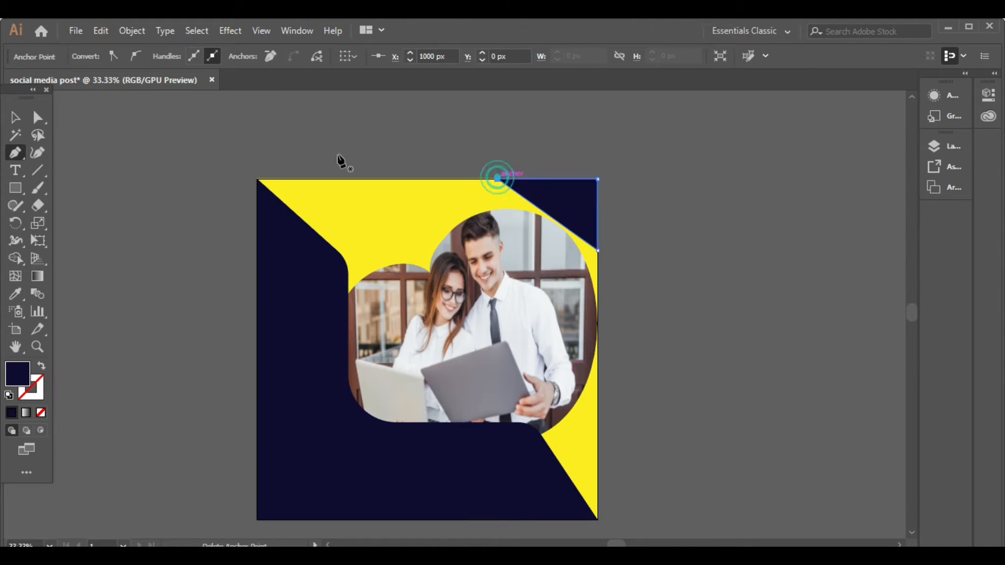
pyautogui.press('v')
pyautogui.click(166, 134)
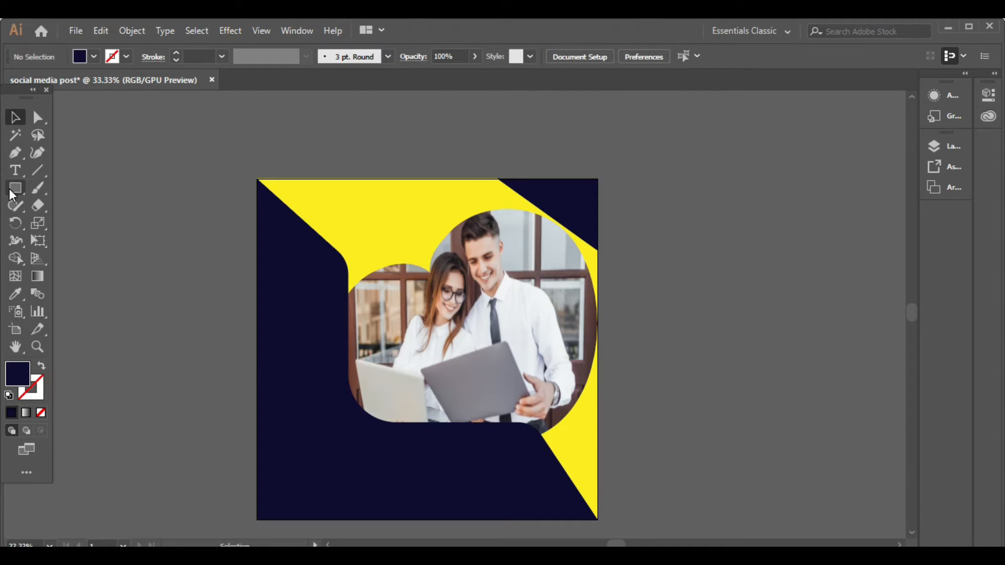
# Draw a small navy circle over the navy shape's slanted edge near the artboard's upper-left corner.
pyautogui.moveTo(11, 195); pyautogui.dragTo(77, 224)
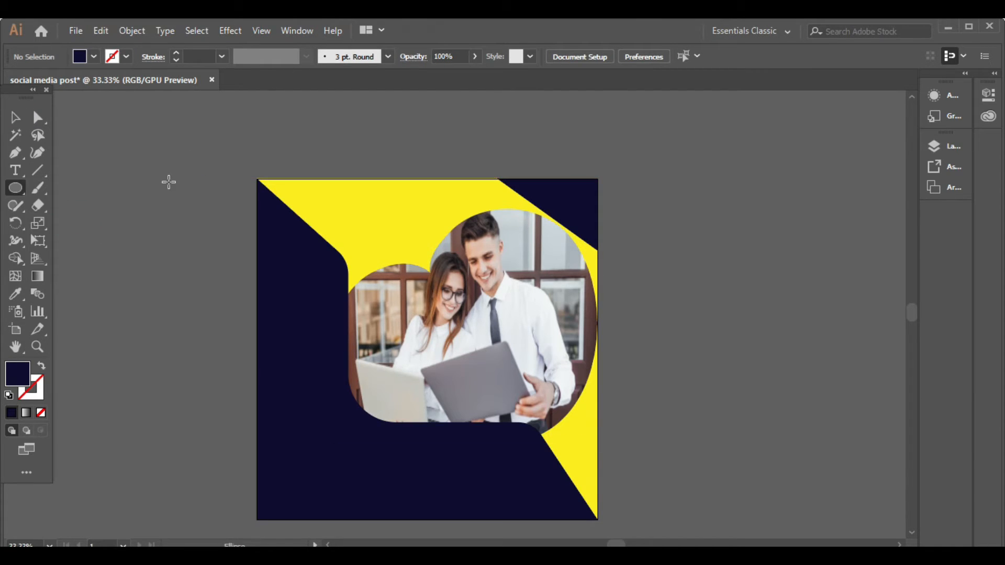
pyautogui.moveTo(289, 204)
pyautogui.mouseDown()
pyautogui.moveTo(331, 244)
pyautogui.moveTo(287, 211)
pyautogui.mouseUp()
pyautogui.click(9, 131)
pyautogui.click(16, 117)
pyautogui.click(202, 247)
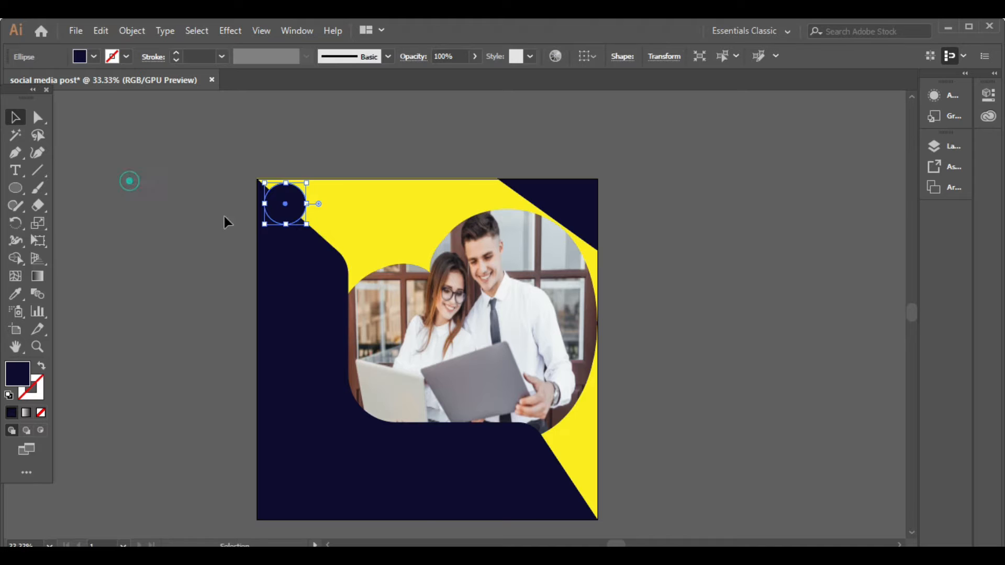
# Fill the part of the small circle overlapping the navy shape with yellow using the Shape Builder tool.
pyautogui.hotkey('ctrl', 'a')
pyautogui.moveTo(15, 258); pyautogui.dragTo(89, 258)
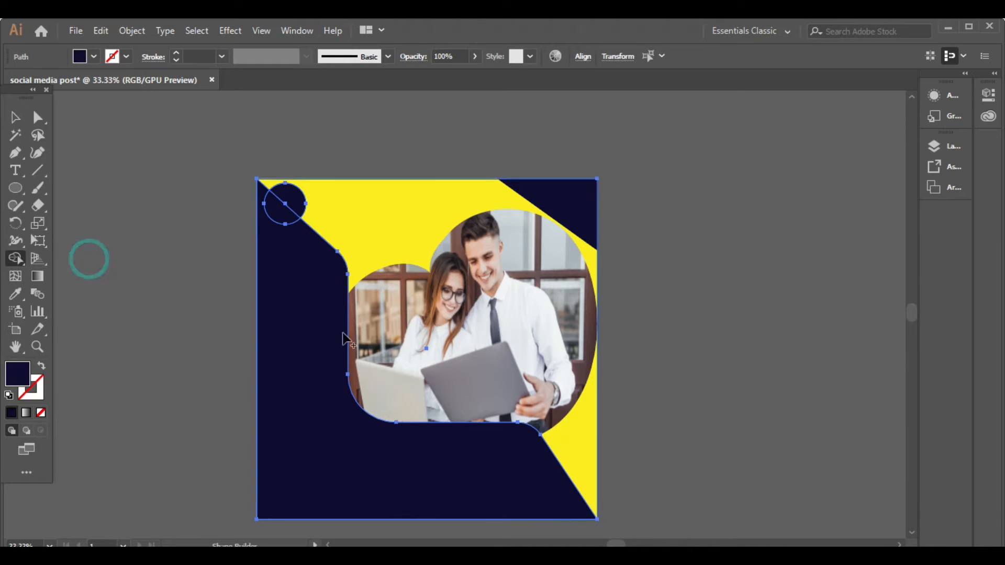
pyautogui.click(94, 56)
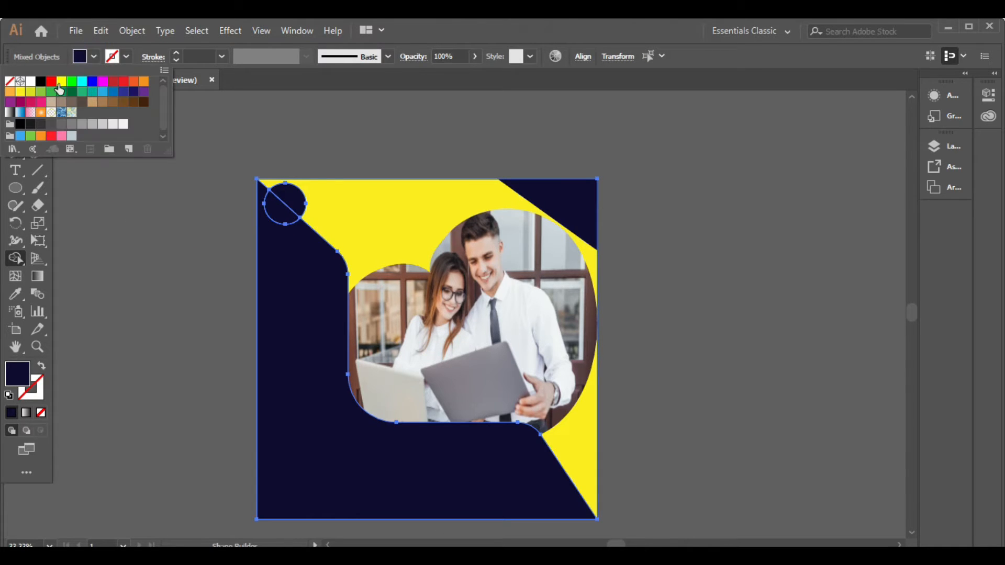
pyautogui.click(20, 93)
pyautogui.click(286, 211)
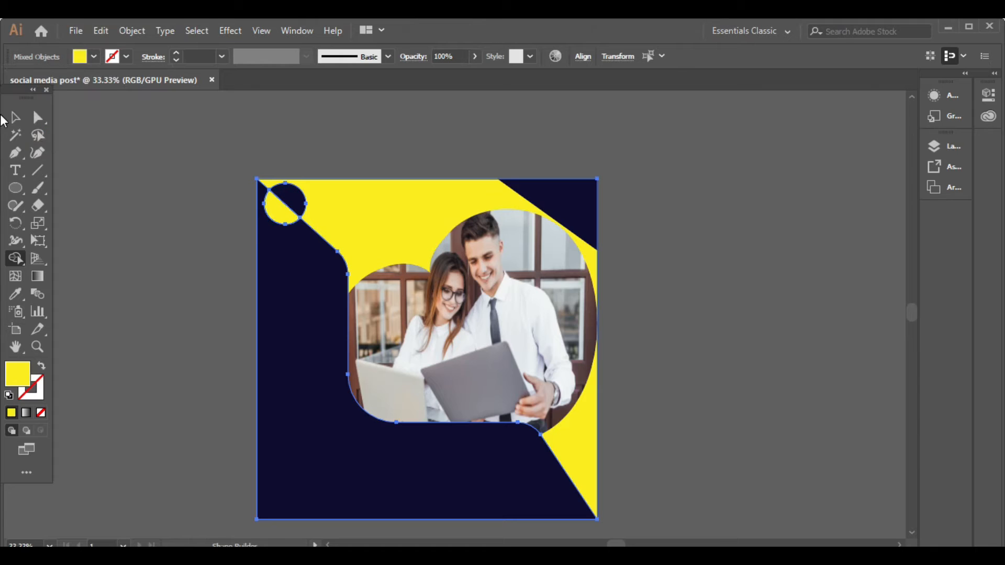
pyautogui.click(12, 120)
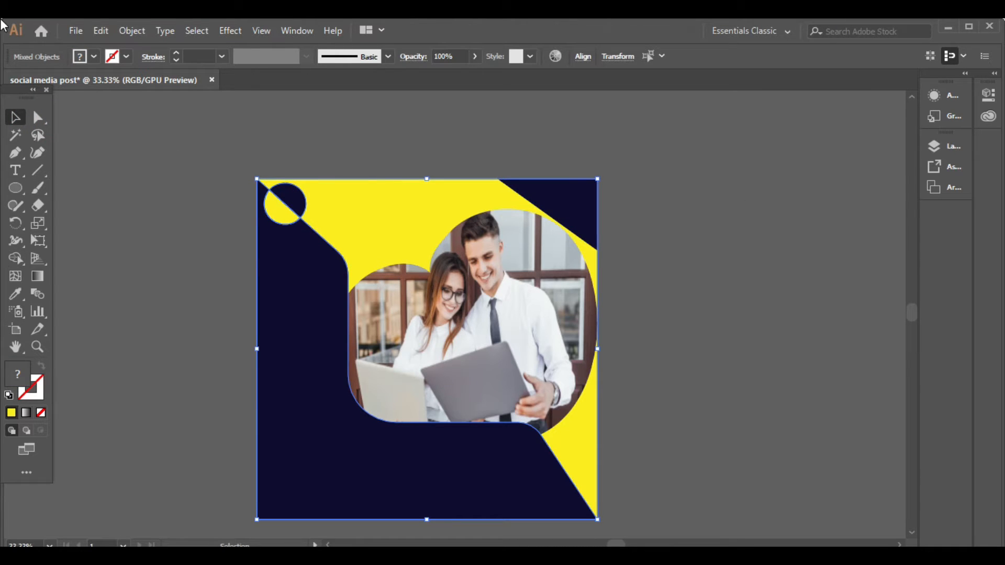
pyautogui.click(17, 188)
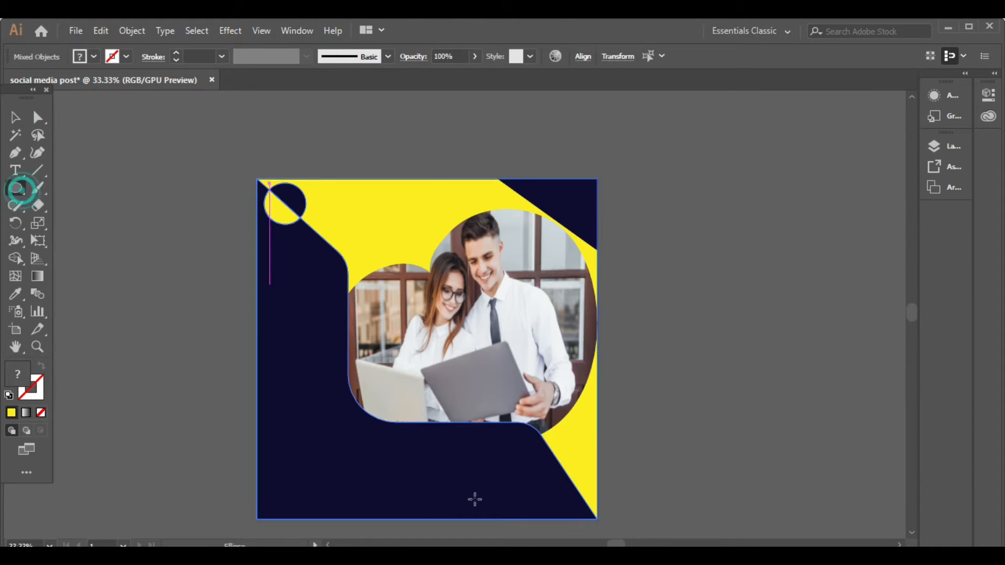
pyautogui.click(18, 116)
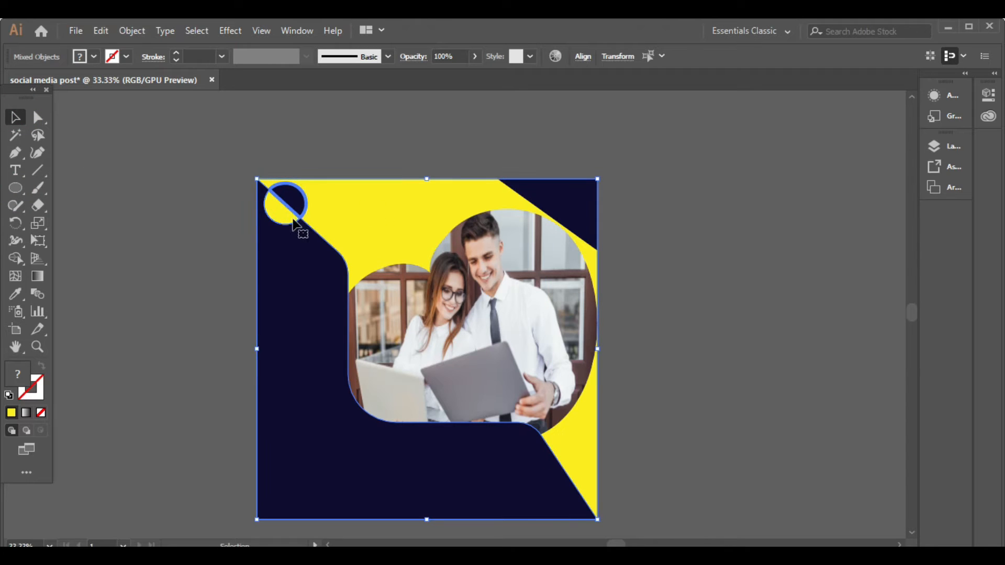
pyautogui.click(140, 168)
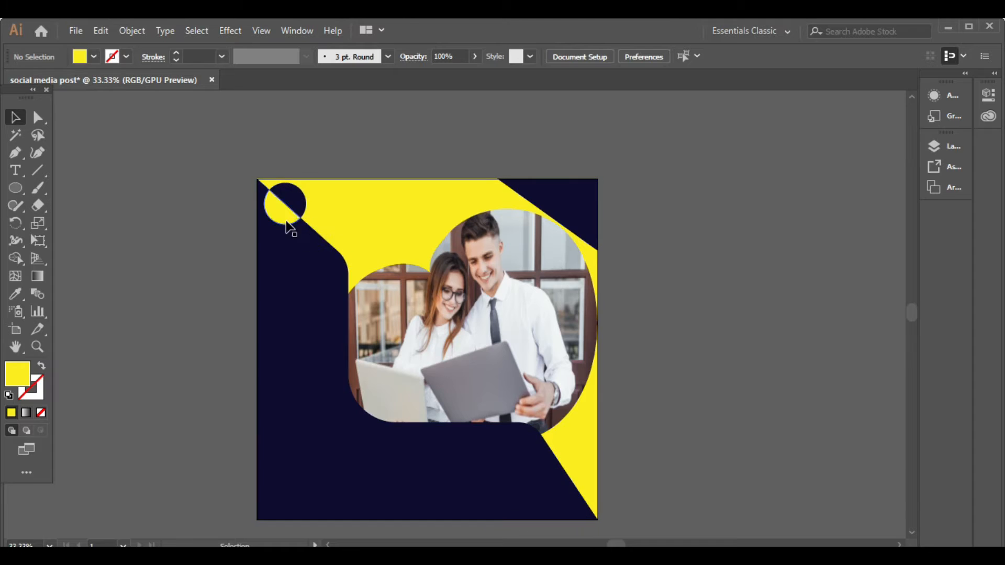
# Try moving the yellow half-circle toward the artboard's upper-left corner, and undo the move.
pyautogui.moveTo(286, 221); pyautogui.dragTo(267, 205)
pyautogui.click(320, 149)
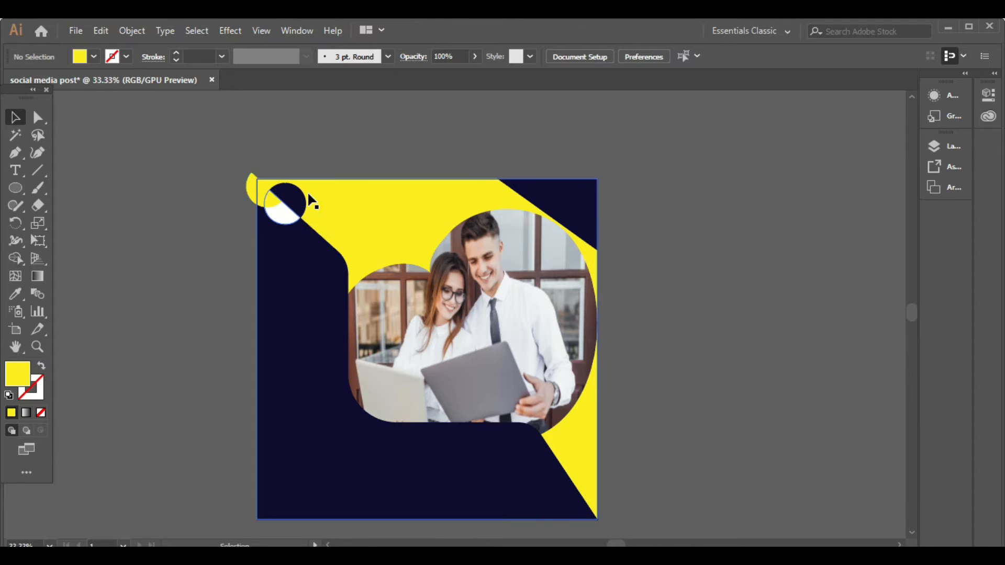
pyautogui.hotkey('ctrl', 'z')
pyautogui.click(346, 131)
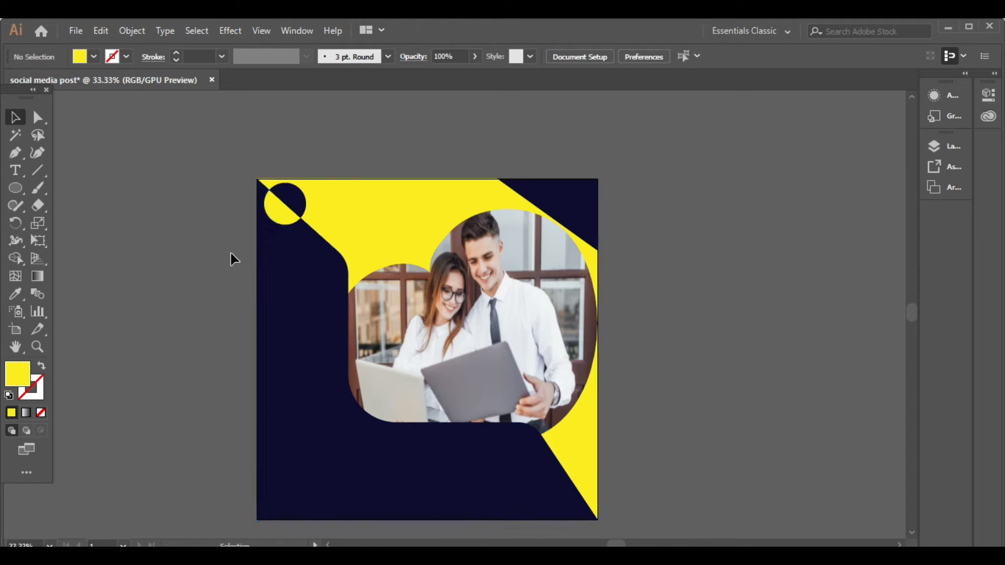
# Copy the yellow half-circle to the navy shape's lower-right slanted edge and rotate it so its flat side follows that edge.
pyautogui.click(301, 213)
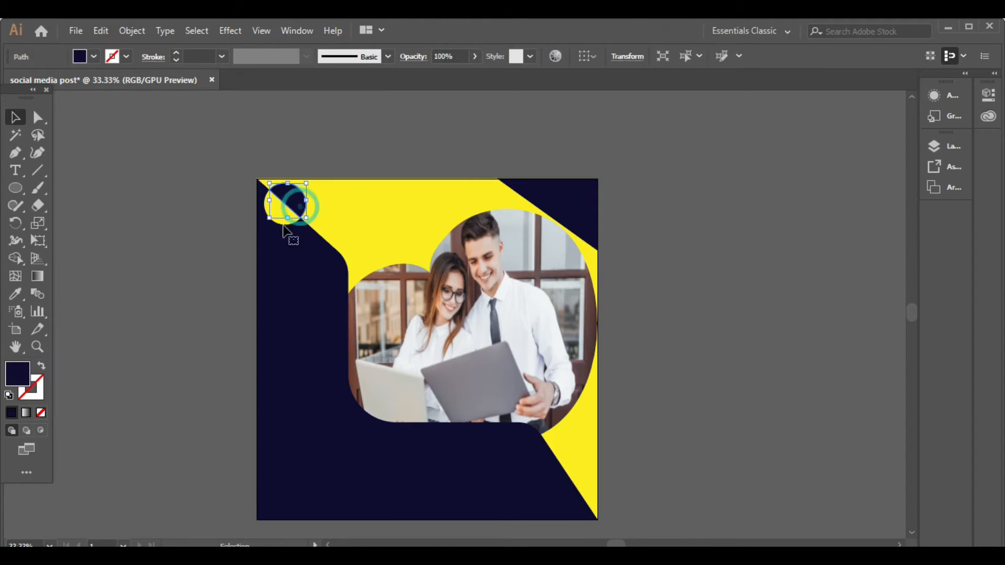
pyautogui.click(248, 182)
pyautogui.click(279, 209)
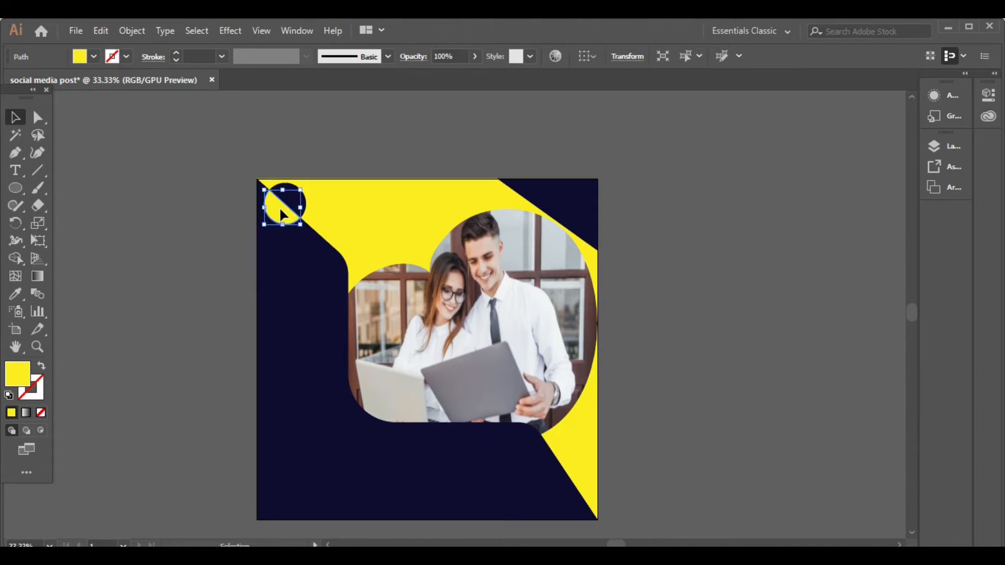
pyautogui.moveTo(278, 206); pyautogui.dragTo(571, 449)
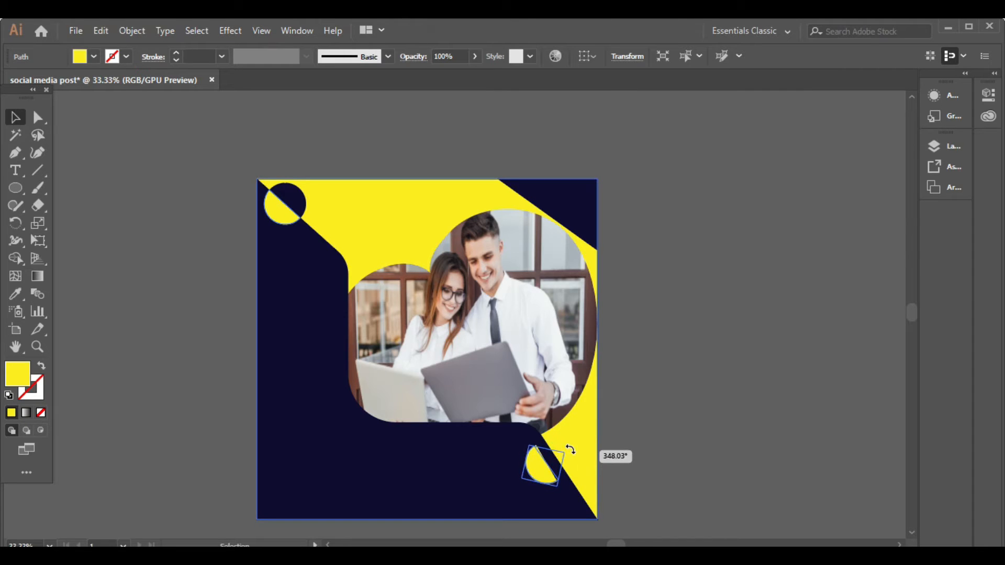
pyautogui.press('Right')
pyautogui.press('Right')
pyautogui.press('Right')
pyautogui.press('Right')
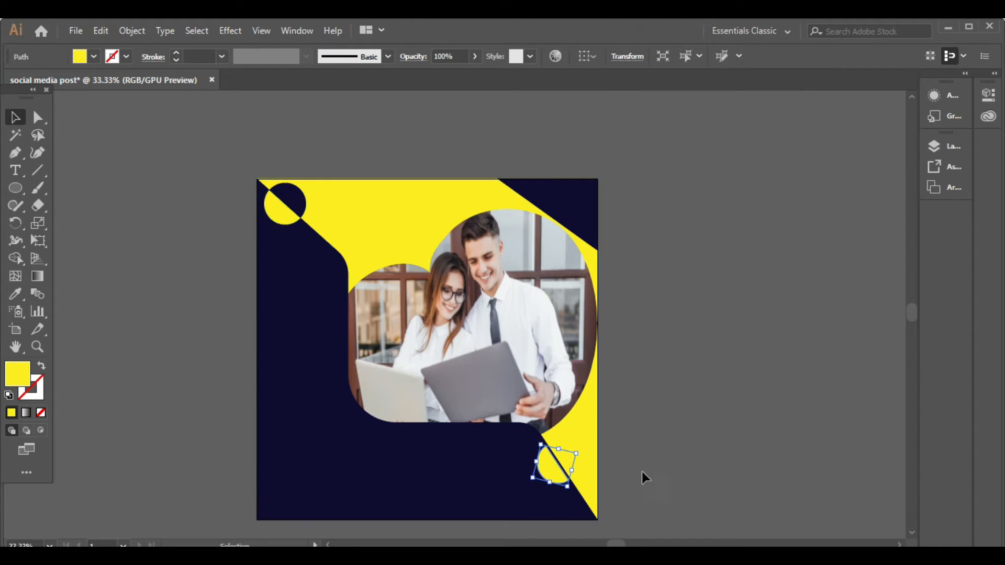
pyautogui.click(690, 477)
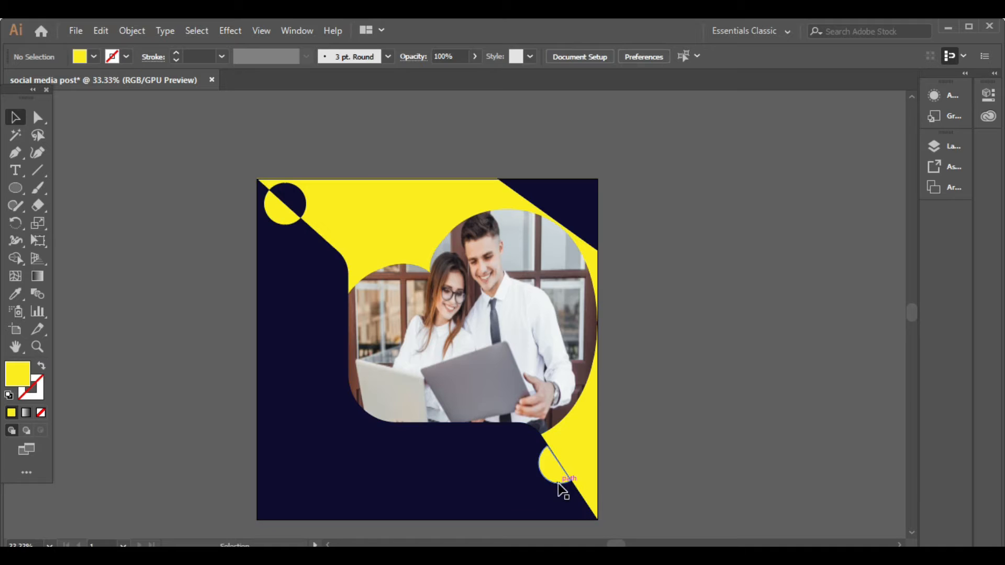
# Move the copied half-circle up the slanted edge to just below the photo, and duplicate it at the artboard's lower-right corner.
pyautogui.moveTo(556, 480); pyautogui.dragTo(545, 466)
pyautogui.click(730, 470)
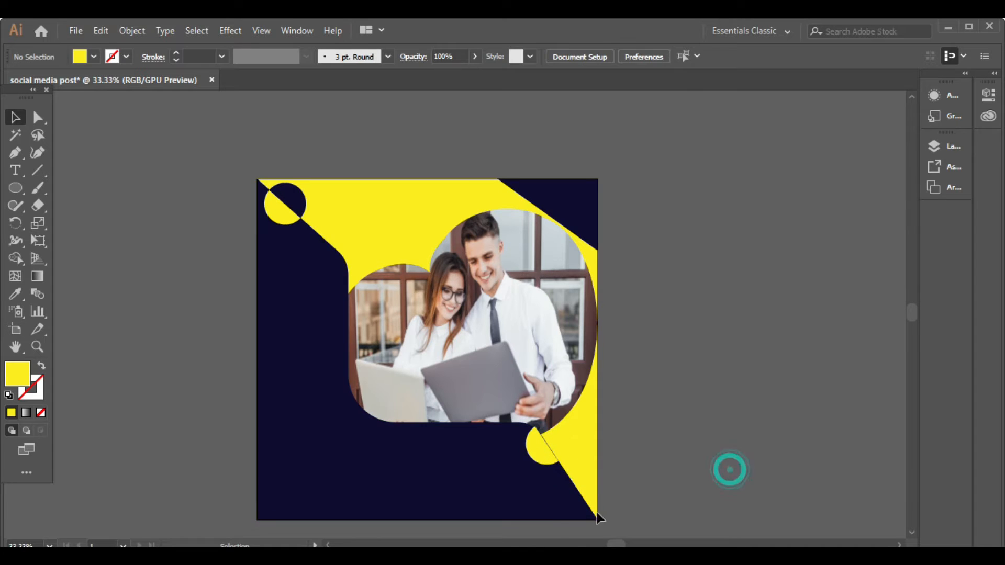
pyautogui.click(541, 463)
pyautogui.click(708, 443)
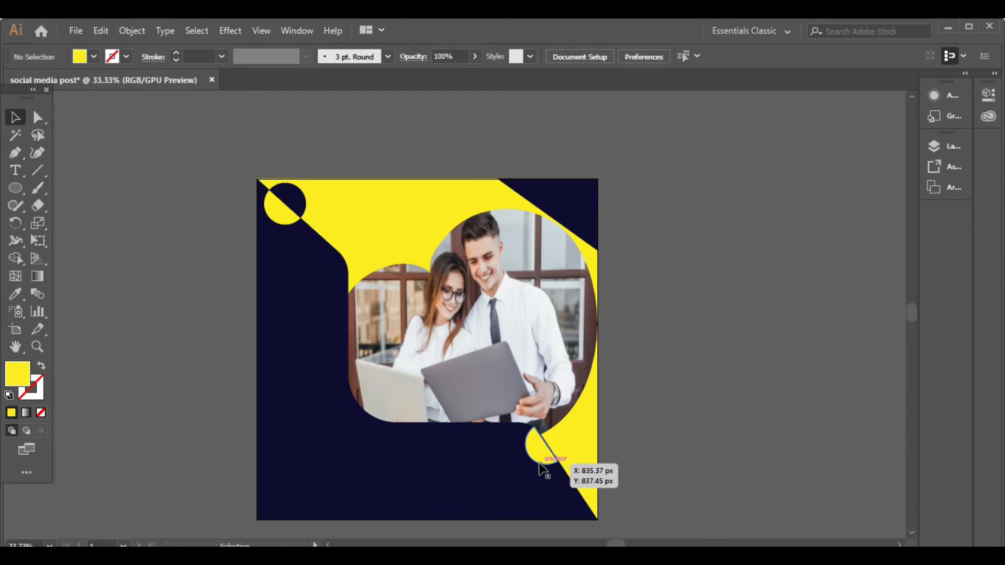
pyautogui.moveTo(545, 468); pyautogui.dragTo(579, 518)
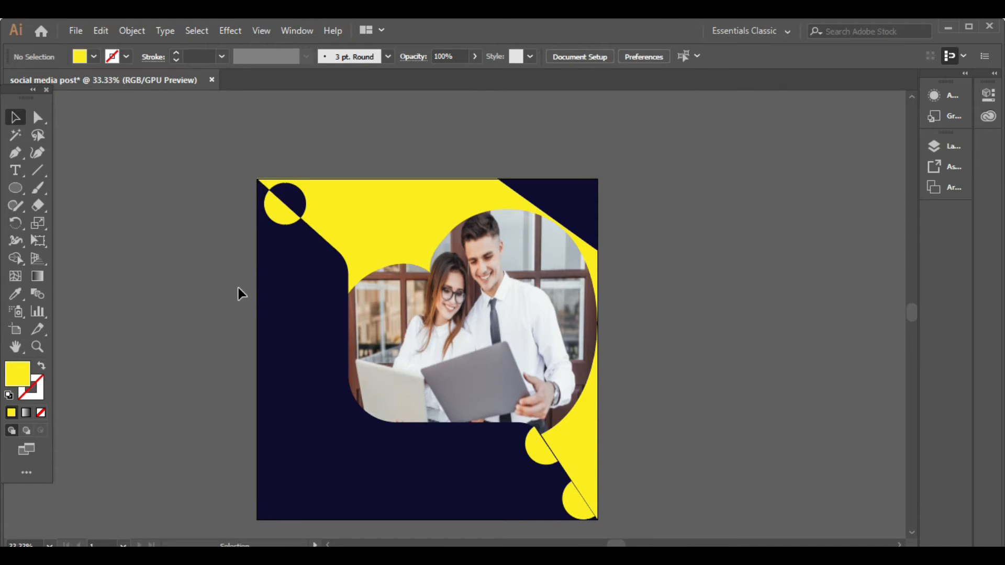
# Delete the navy half of the upper-left circle and duplicate its yellow half-circle further down the slanted edge.
pyautogui.click(291, 200)
pyautogui.press('Delete')
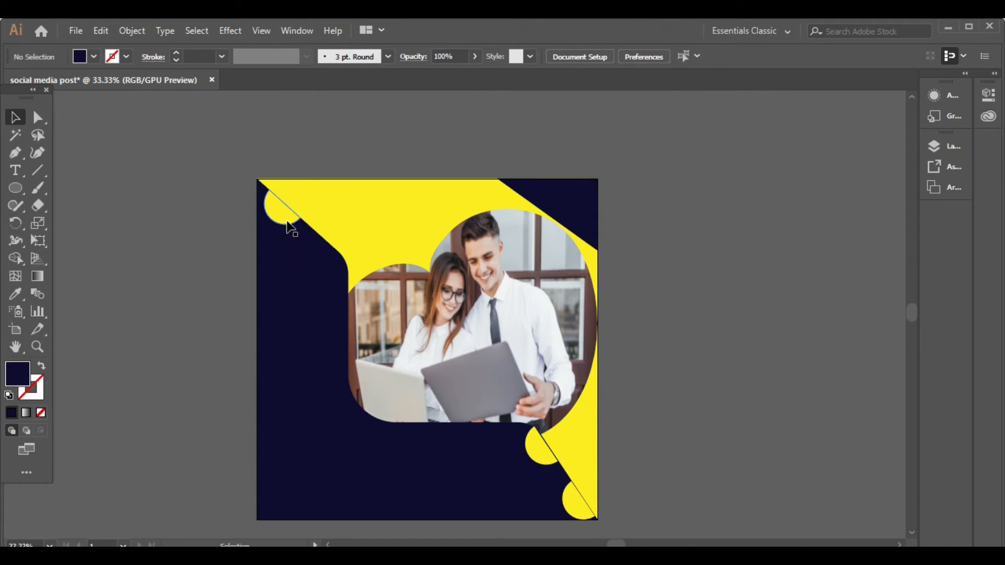
pyautogui.click(286, 219)
pyautogui.click(210, 158)
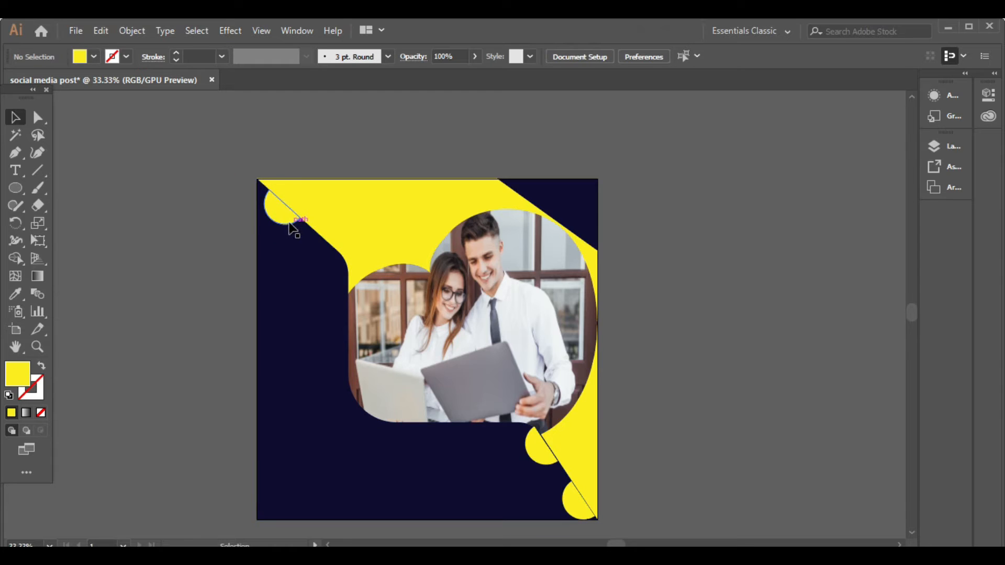
pyautogui.moveTo(291, 226); pyautogui.dragTo(333, 266)
pyautogui.click(168, 281)
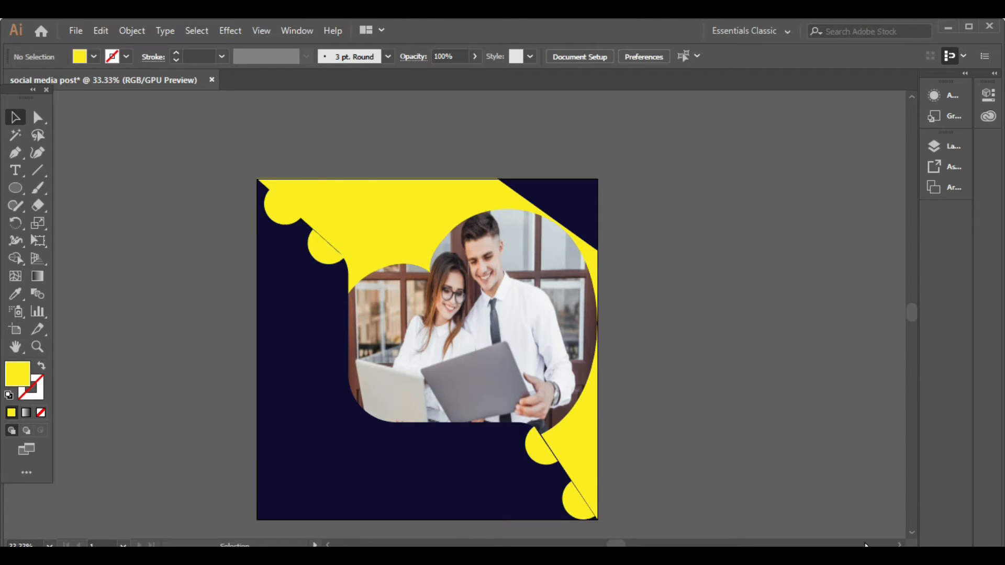
# Nudge the yellow half-circle just below the photo slightly to the right.
pyautogui.click(550, 459)
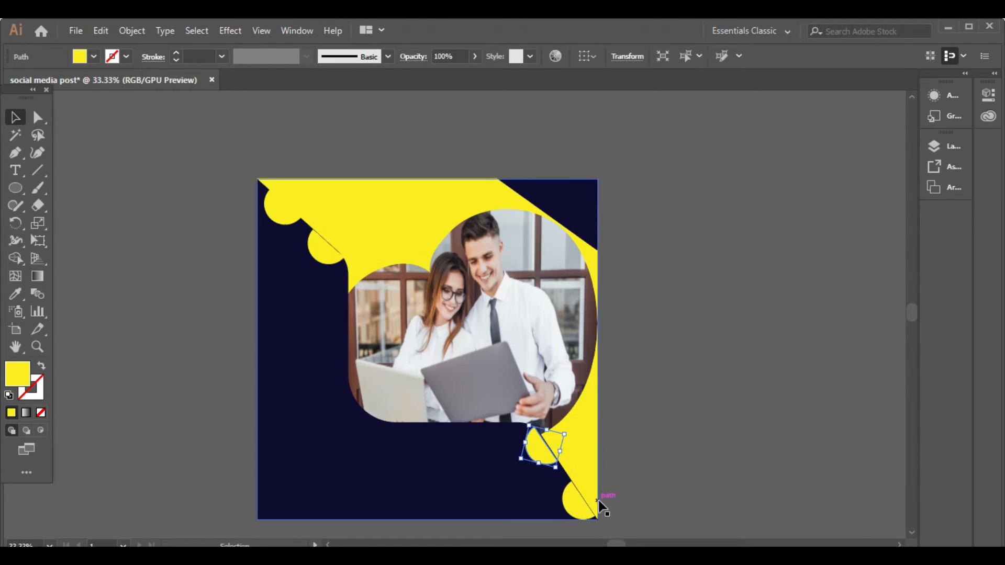
pyautogui.click(674, 495)
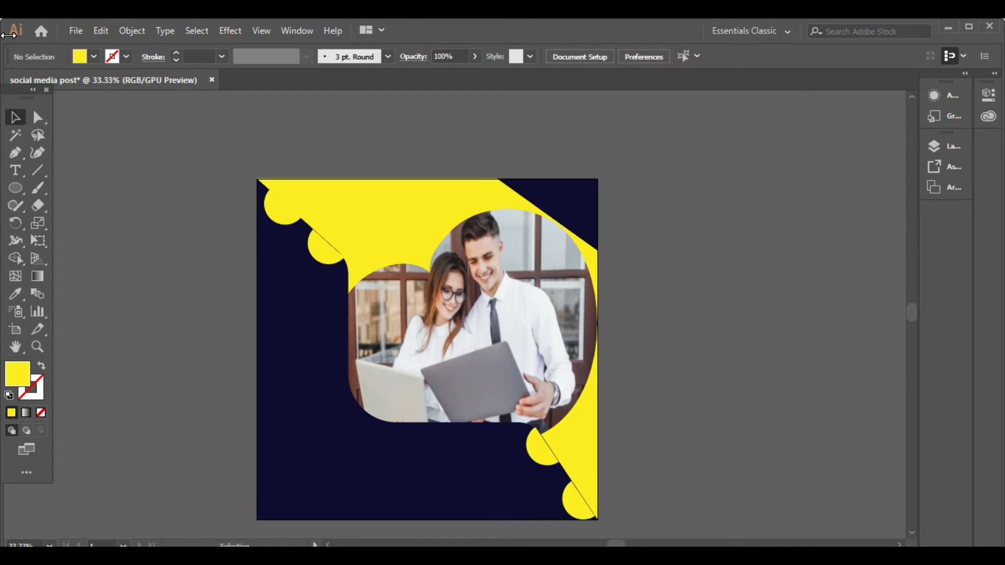
# Add the text "WE ARE" on the yellow area near the artboard's top edge, enlarged to about 55 pt.
pyautogui.rightClick(16, 172)
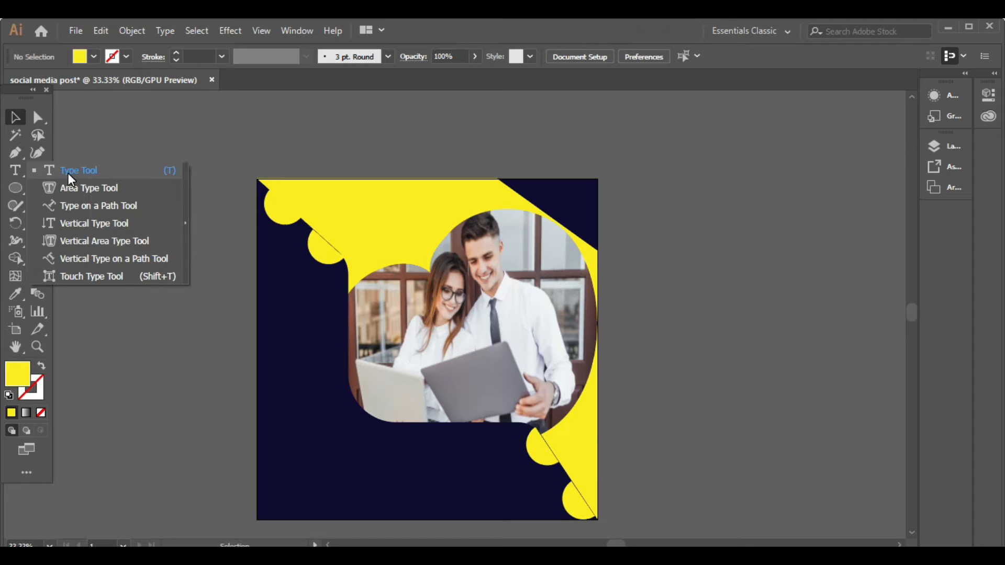
pyautogui.click(68, 174)
pyautogui.press('t')
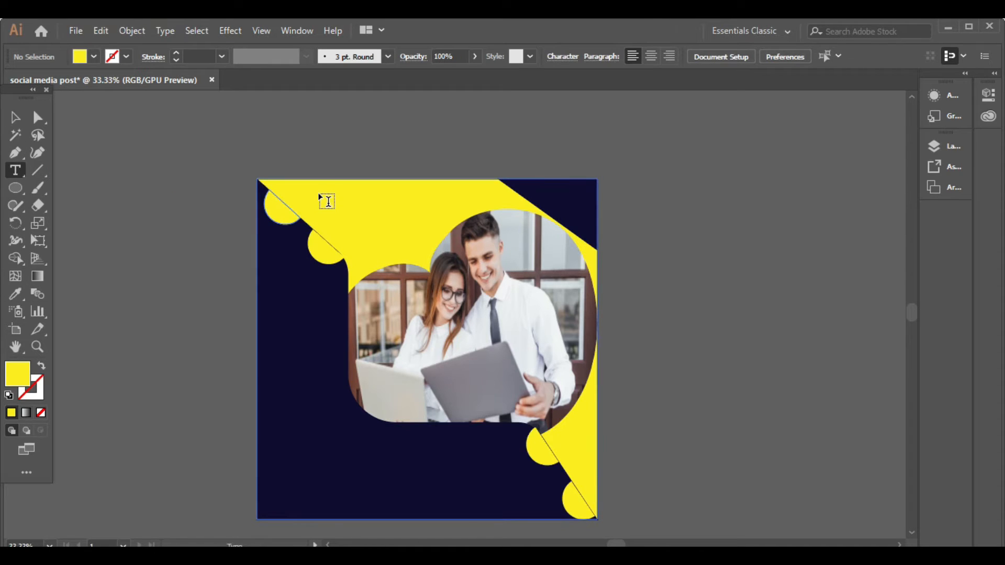
pyautogui.click(305, 186)
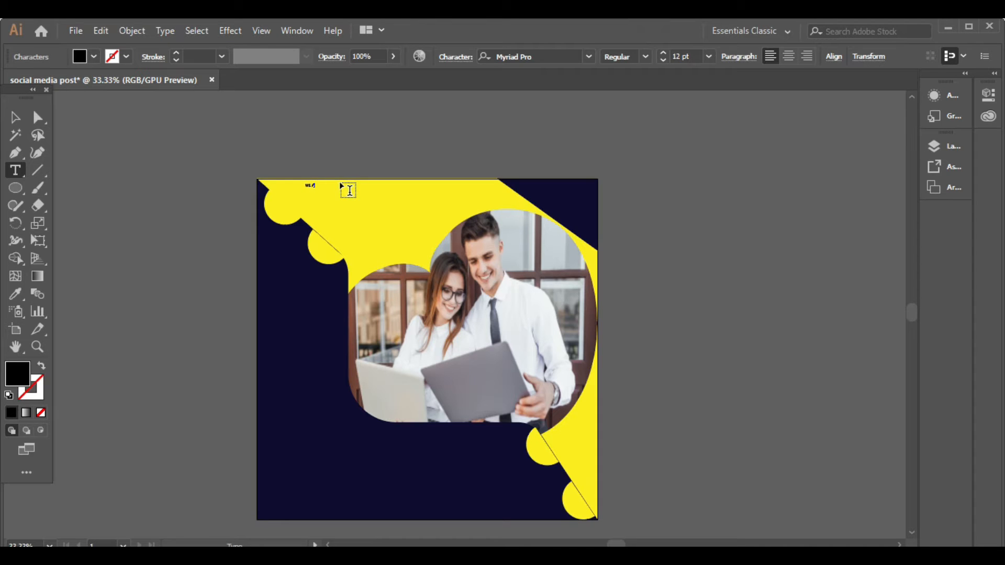
pyautogui.click(16, 118)
pyautogui.moveTo(319, 188); pyautogui.dragTo(416, 231)
pyautogui.moveTo(348, 212); pyautogui.dragTo(378, 195)
# Set the "WE ARE" text to Arial Bold at 53 pt and move it right along the artboard's top edge.
pyautogui.click(589, 58)
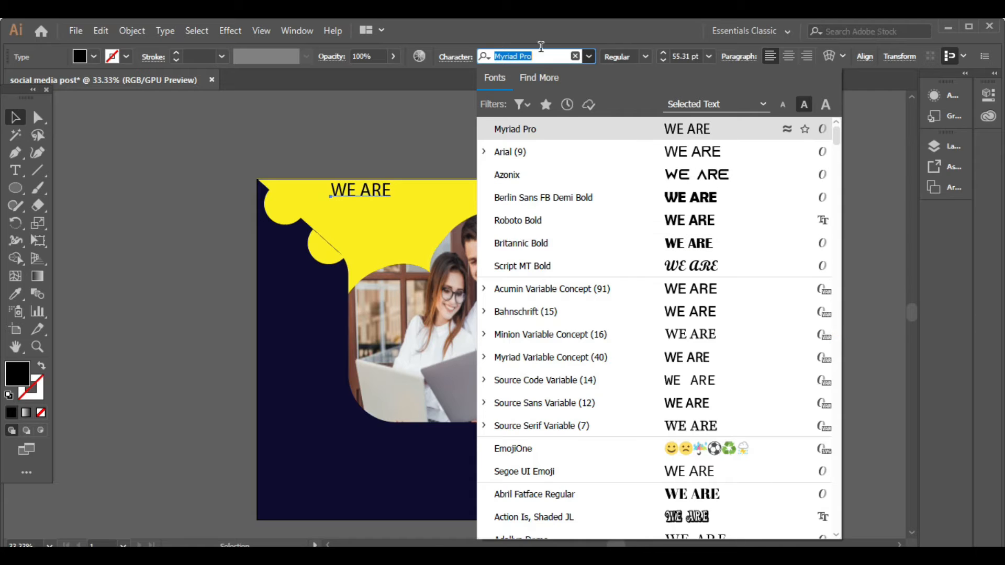
pyautogui.write('AR')
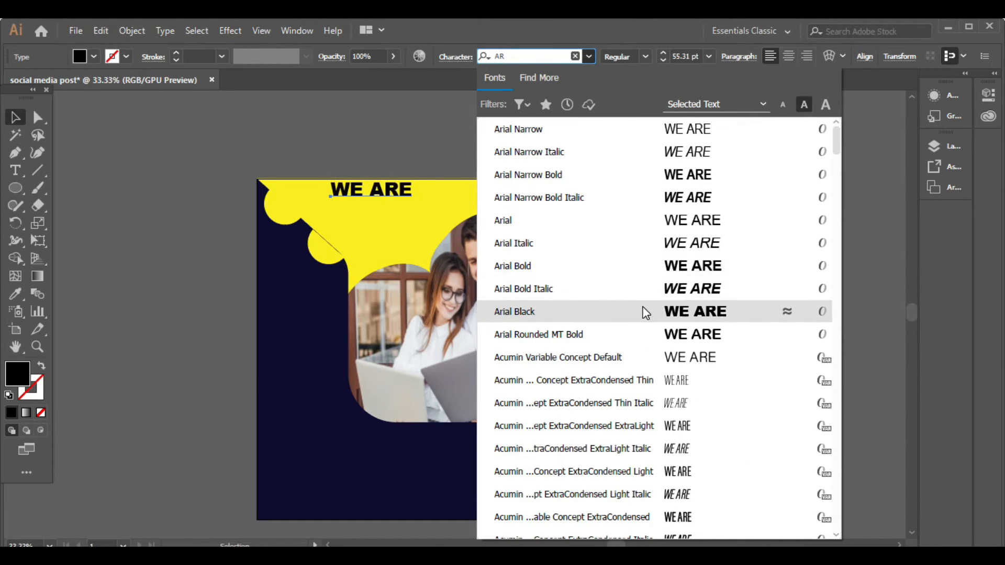
pyautogui.click(643, 270)
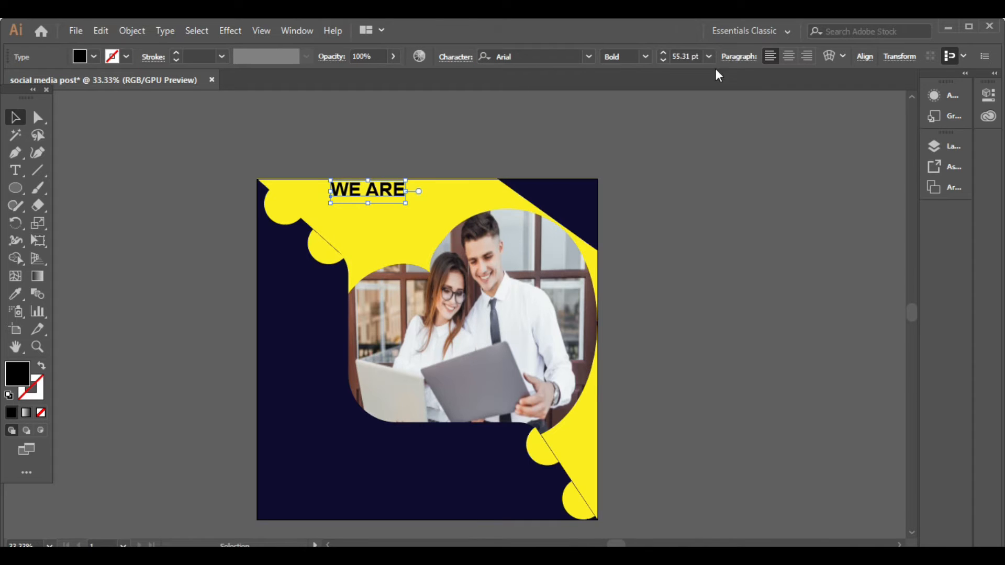
pyautogui.click(709, 149)
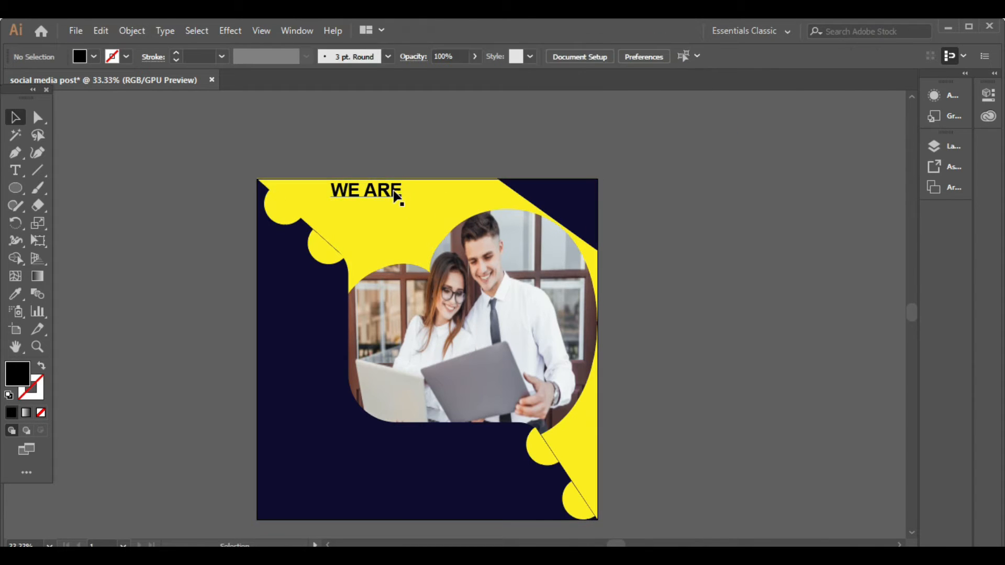
pyautogui.moveTo(400, 197); pyautogui.dragTo(429, 190)
pyautogui.click(717, 157)
# Add the text "CREATIVE" in Arial Bold, enlarge it to about 73 pt and place it directly below "WE ARE".
pyautogui.click(16, 170)
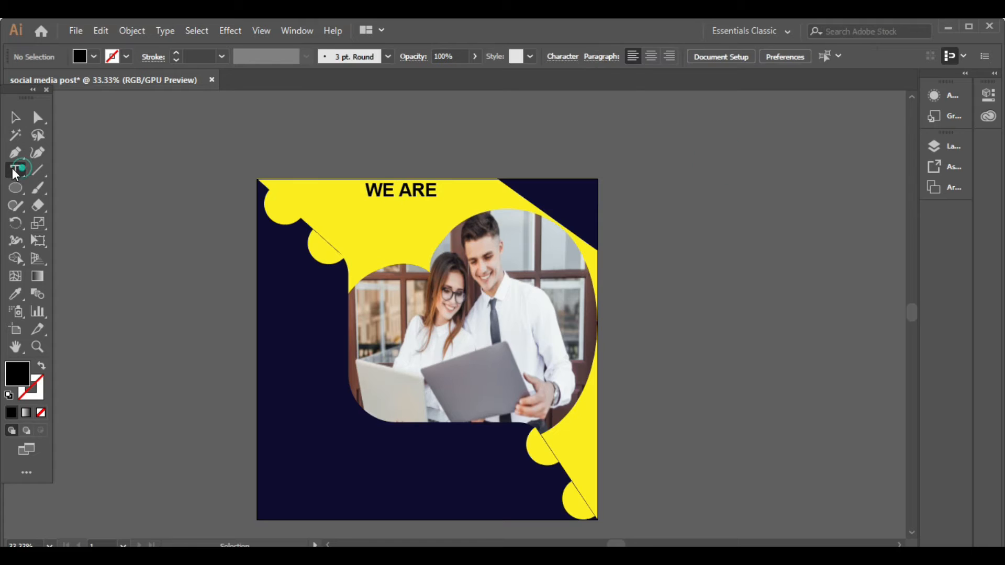
pyautogui.click(670, 219)
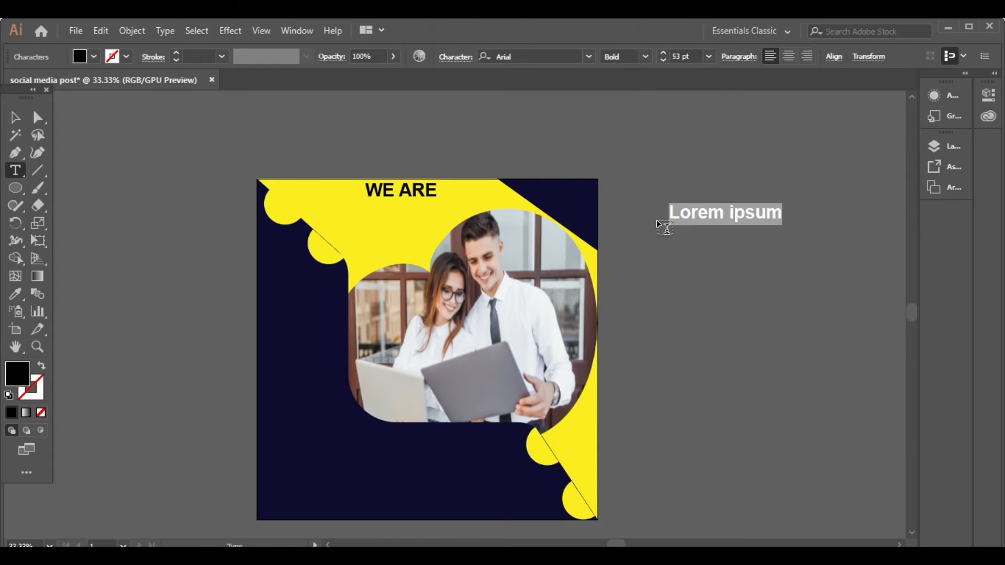
pyautogui.write('CREATIVE')
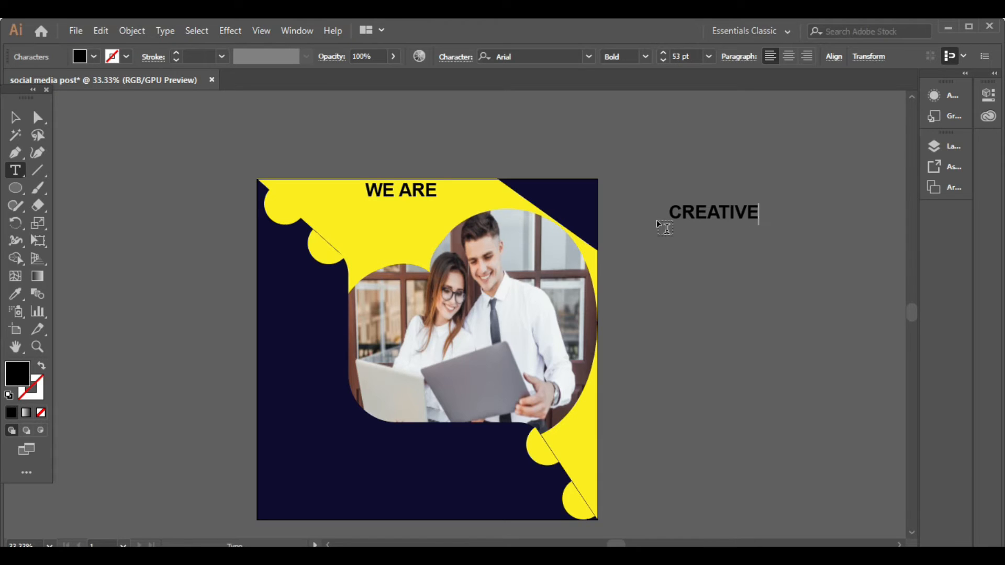
pyautogui.click(15, 117)
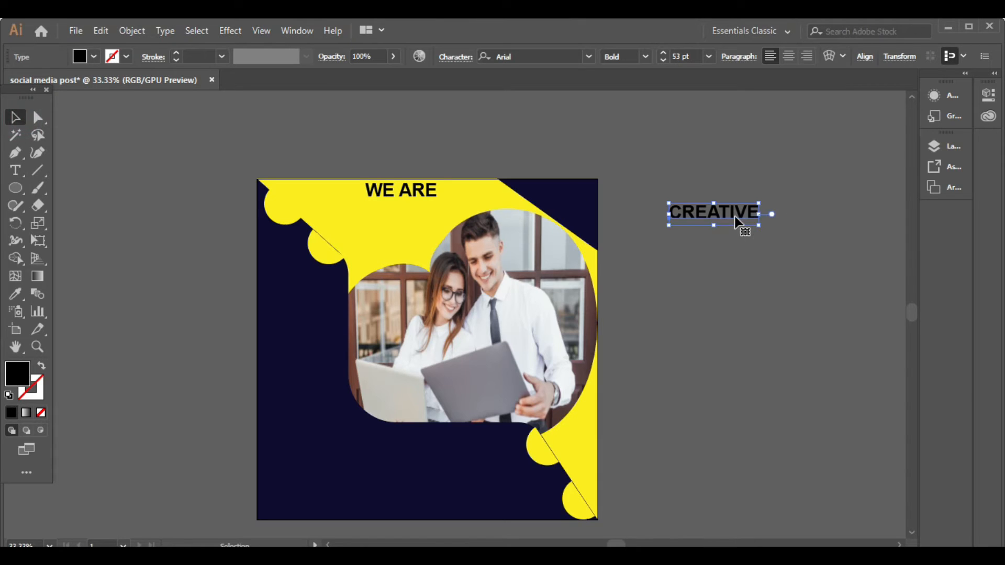
pyautogui.moveTo(741, 225); pyautogui.dragTo(420, 217)
pyautogui.click(475, 142)
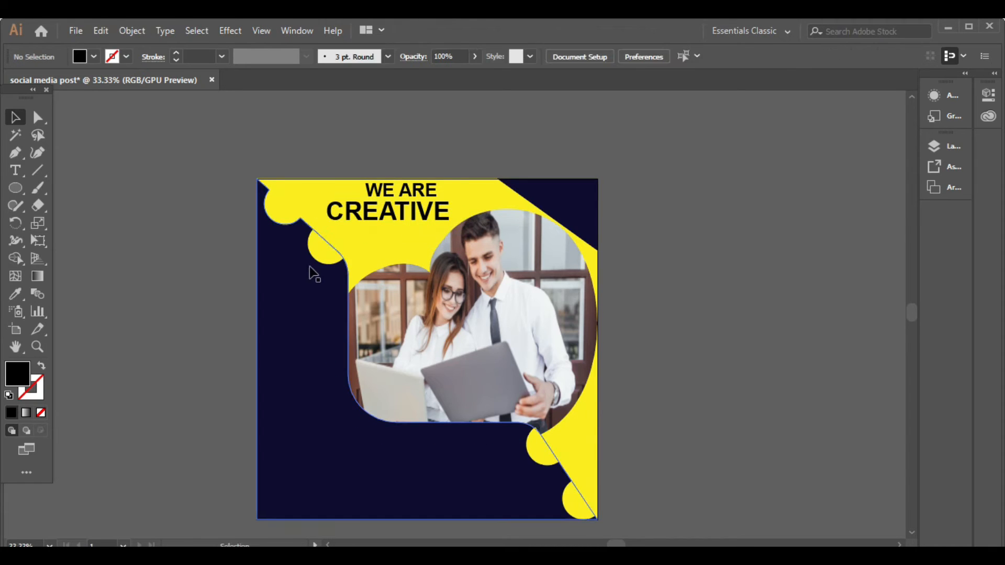
# Delete both yellow half-circles on the navy shape's upper-left slanted edge.
pyautogui.click(320, 252)
pyautogui.press('Delete')
pyautogui.click(277, 216)
pyautogui.press('Delete')
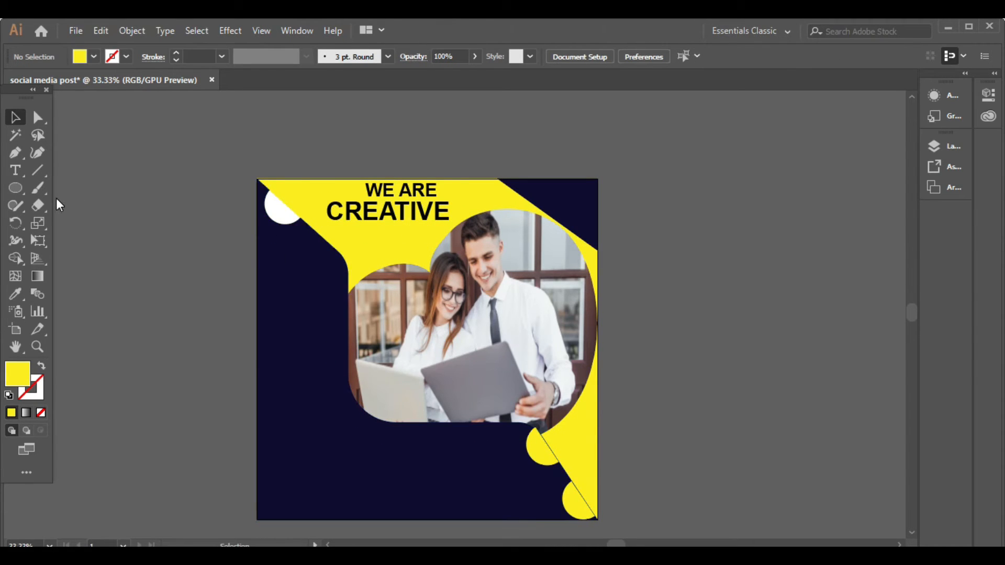
# Move "WE ARE" and "CREATIVE" left so their left edges align, with the two lines closer together.
pyautogui.click(356, 223)
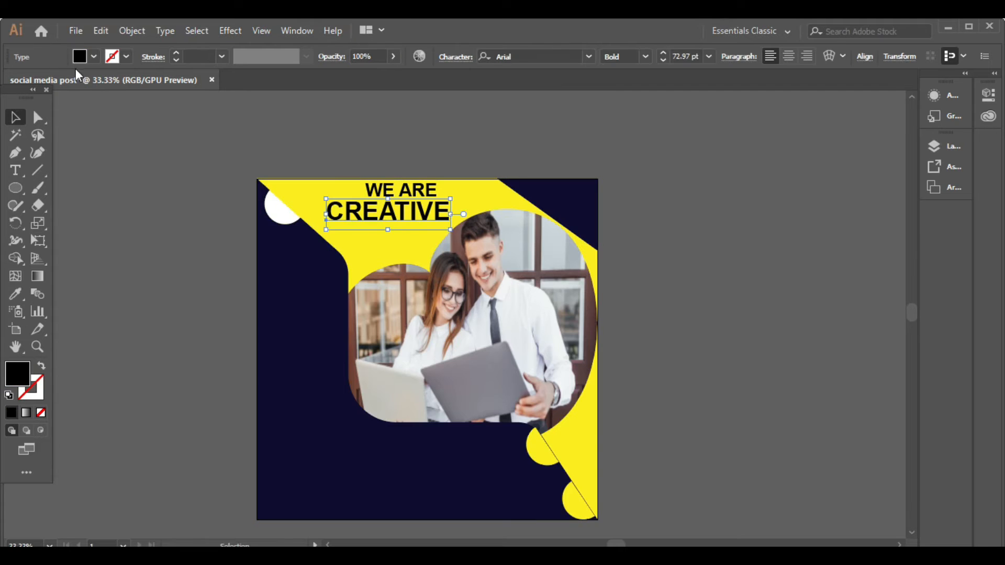
pyautogui.click(338, 172)
pyautogui.moveTo(401, 189); pyautogui.dragTo(360, 215)
pyautogui.click(392, 137)
pyautogui.click(368, 162)
pyautogui.press('Down')
pyautogui.press('Down')
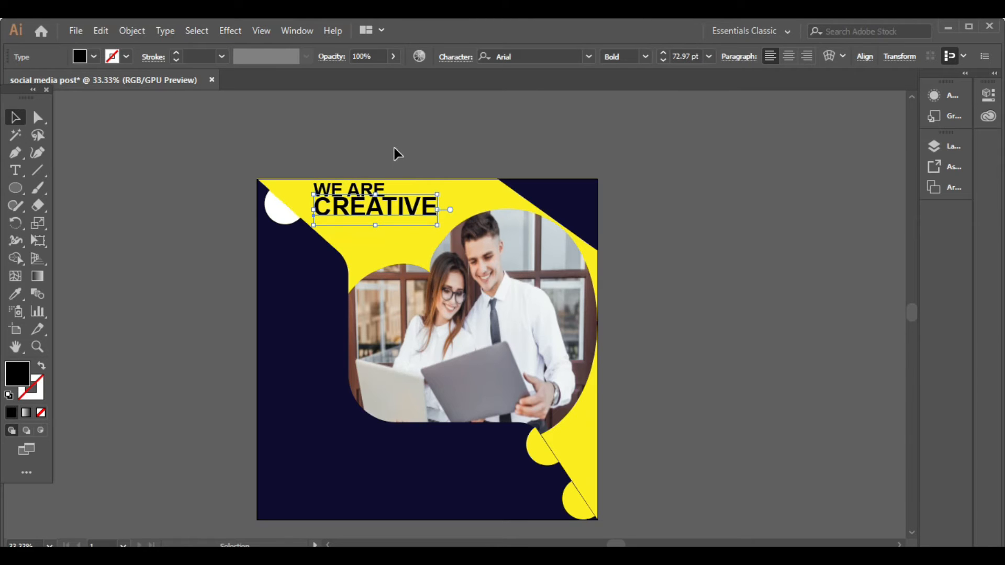
# Reduce the "WE ARE" text to 39 pt and nudge it slightly up and right above "CREATIVE".
pyautogui.click(401, 152)
pyautogui.click(370, 186)
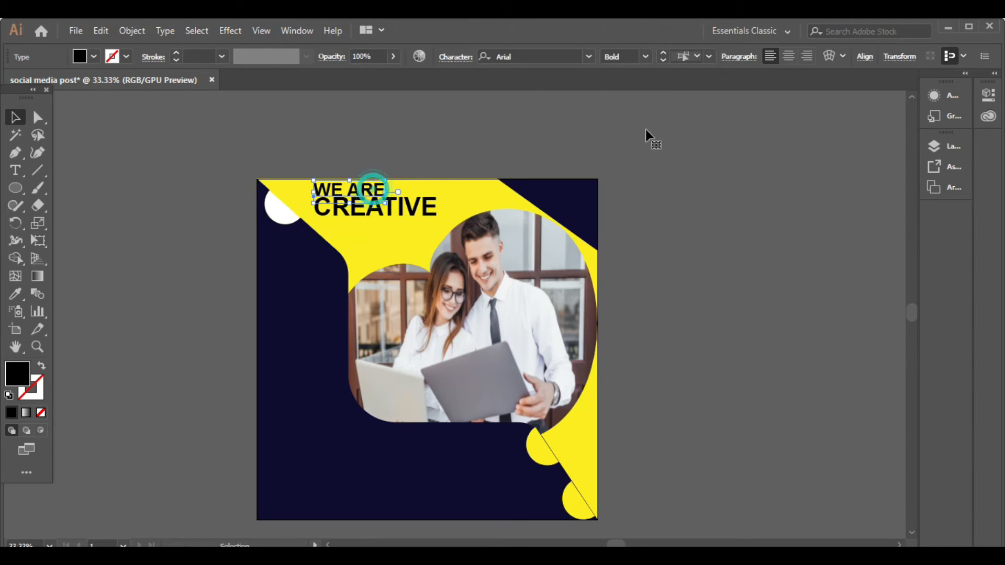
pyautogui.click(664, 60)
pyautogui.click(663, 60)
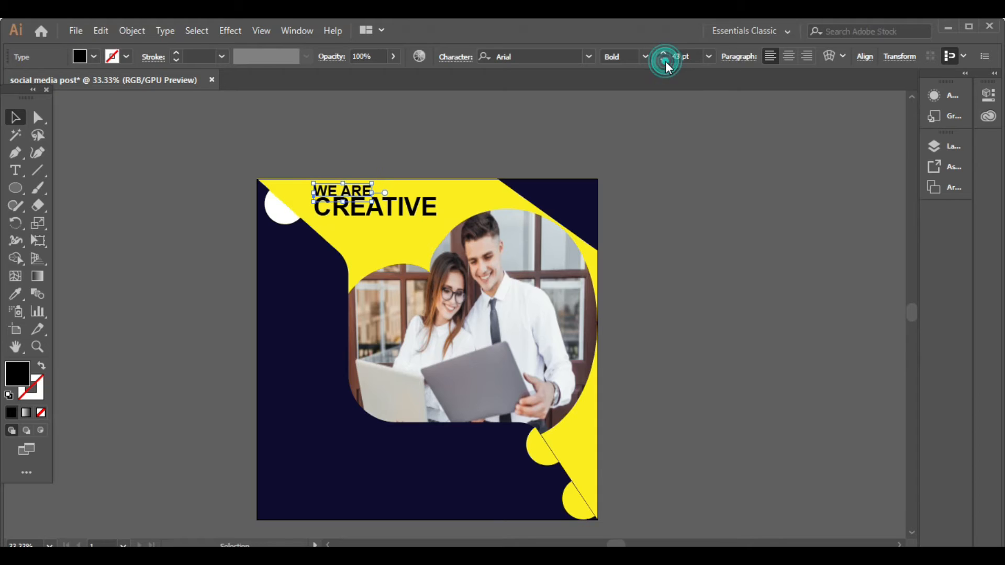
pyautogui.click(664, 60)
pyautogui.press('Up')
pyautogui.press('Up')
pyautogui.press('Up')
pyautogui.press('Up')
pyautogui.press('Up')
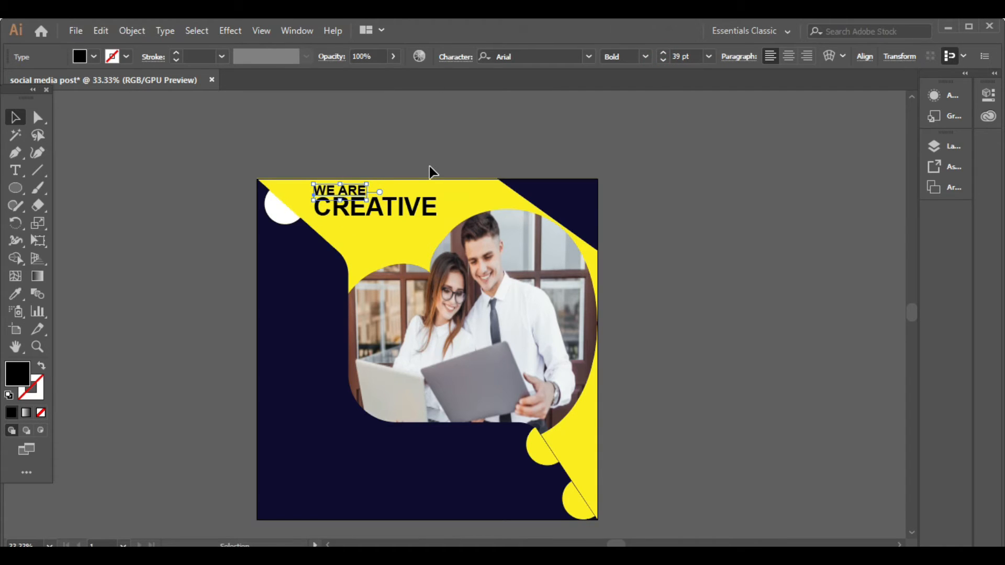
pyautogui.press('Right')
pyautogui.press('Right')
pyautogui.press('Right')
pyautogui.press('Right')
pyautogui.press('Right')
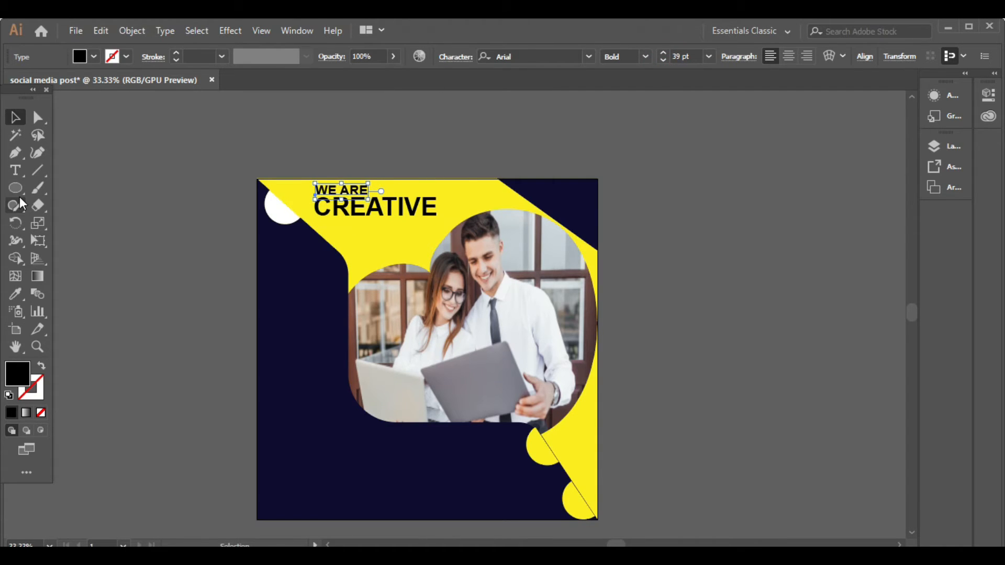
# Add the text "BUSINESS" in Arial Bold at 39 pt in the empty area above the artboard.
pyautogui.moveTo(15, 171); pyautogui.dragTo(103, 172)
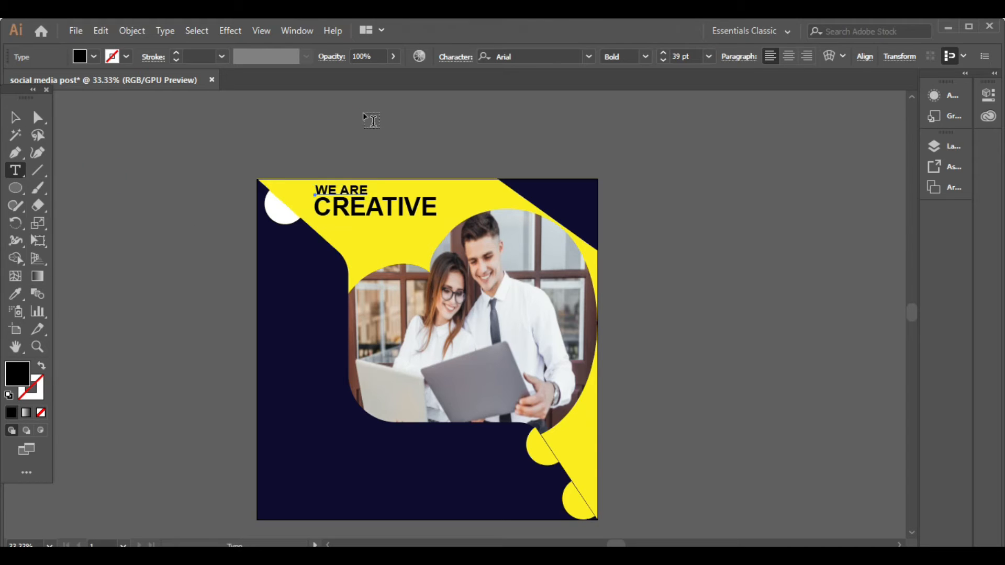
pyautogui.click(363, 113)
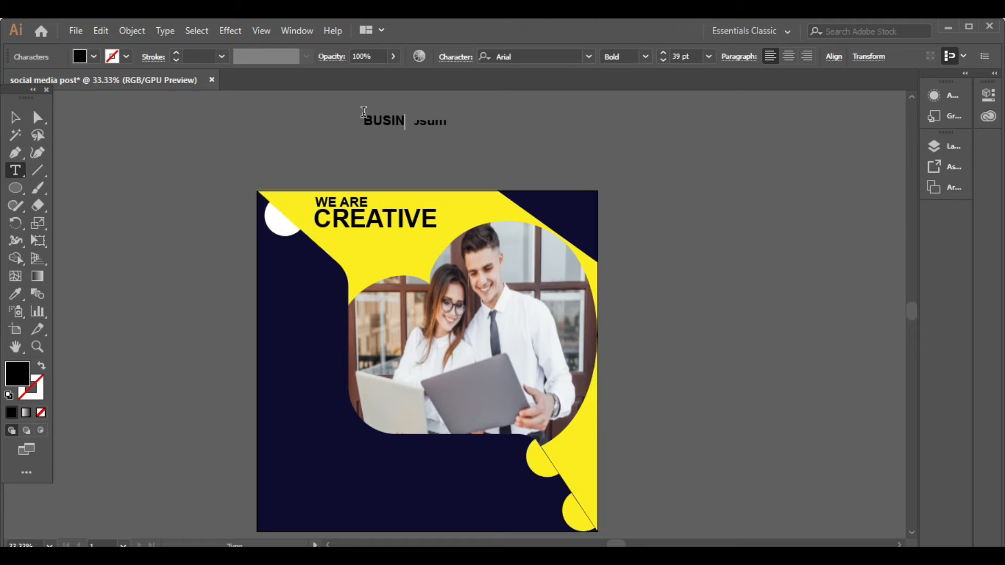
pyautogui.click(16, 117)
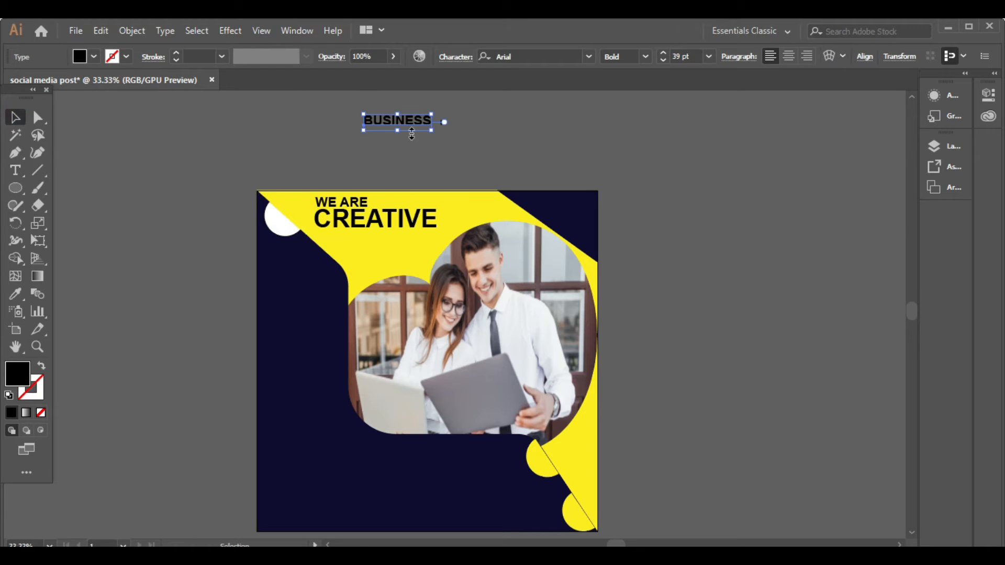
# Move "BUSINESS" onto the yellow area directly below "CREATIVE" and enlarge it to 69 pt.
pyautogui.moveTo(402, 131); pyautogui.dragTo(358, 245)
pyautogui.click(664, 52)
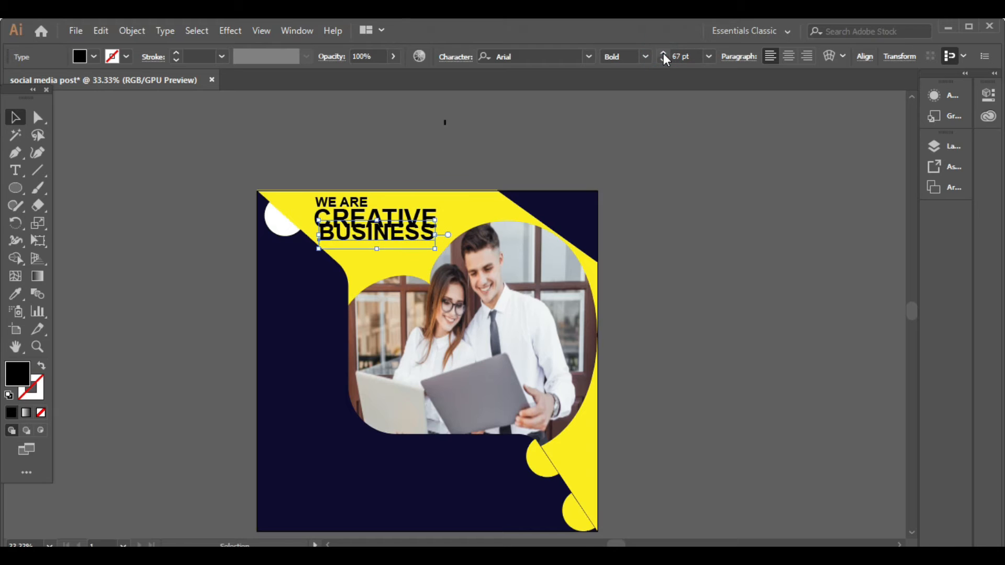
pyautogui.click(664, 52)
pyautogui.click(737, 148)
pyautogui.moveTo(363, 234); pyautogui.dragTo(420, 245)
pyautogui.click(871, 243)
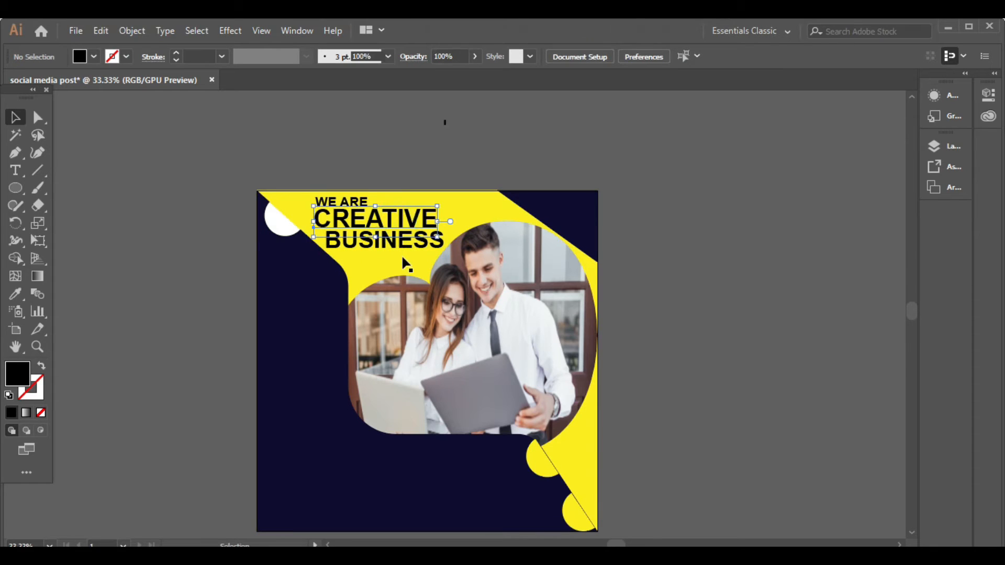
# Reduce "CREATIVE" to 70 pt and shift it right so its left edge lines up with "BUSINESS".
pyautogui.press('Right')
pyautogui.press('Right')
pyautogui.press('Right')
pyautogui.press('Right')
pyautogui.press('Right')
pyautogui.press('Right')
pyautogui.press('Right')
pyautogui.press('Right')
pyautogui.press('Right')
pyautogui.press('Right')
pyautogui.press('Right')
pyautogui.press('Right')
pyautogui.press('Right')
pyautogui.press('Right')
pyautogui.press('Right')
pyautogui.press('Right')
pyautogui.press('Right')
pyautogui.press('Right')
pyautogui.press('Right')
pyautogui.press('Right')
pyautogui.click(663, 60)
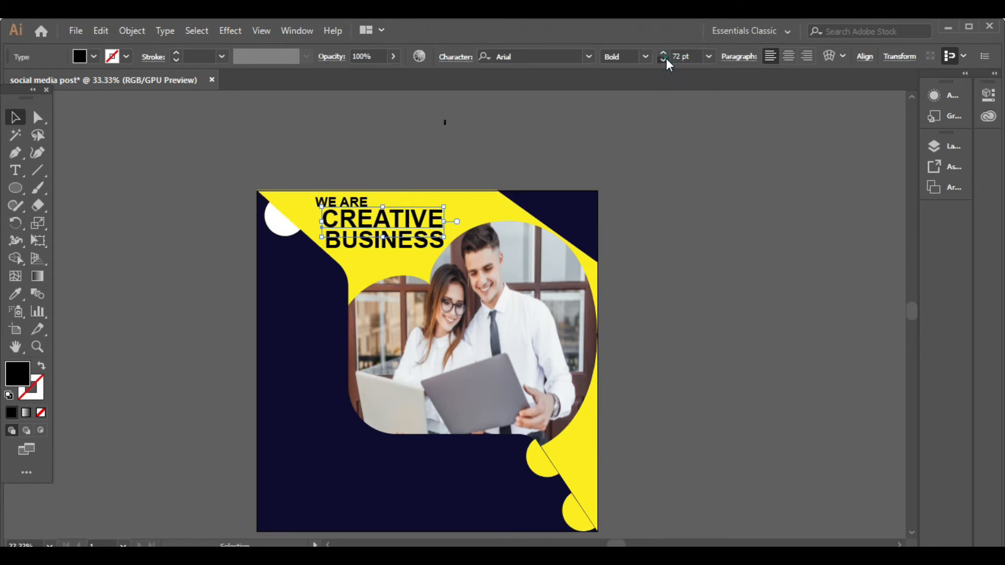
pyautogui.click(664, 59)
pyautogui.click(663, 60)
pyautogui.press('Right')
pyautogui.press('Right')
pyautogui.press('Right')
pyautogui.press('Right')
pyautogui.press('Right')
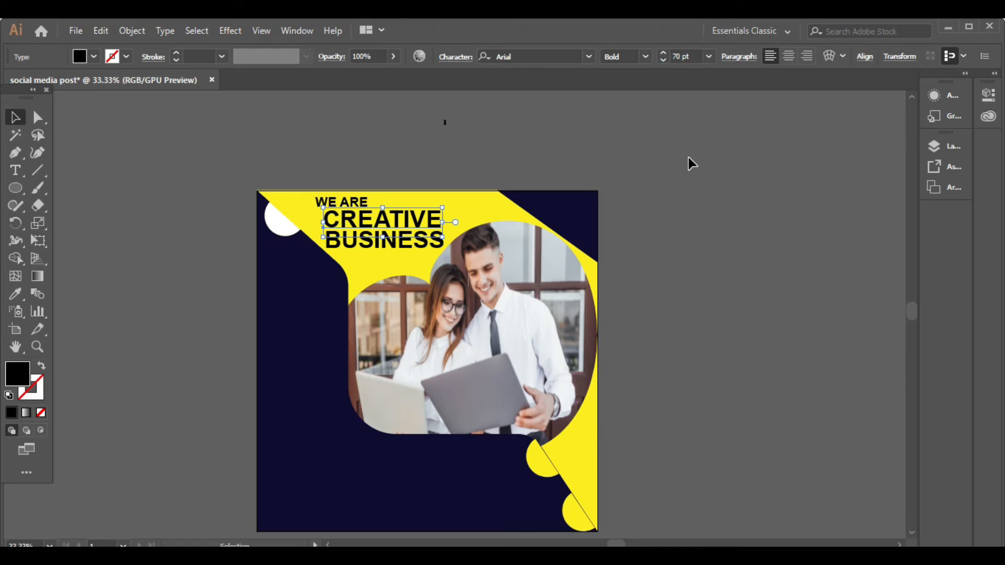
pyautogui.click(714, 205)
# Shift "WE ARE" right so its left edge lines up with "CREATIVE" below it.
pyautogui.moveTo(360, 205); pyautogui.dragTo(368, 205)
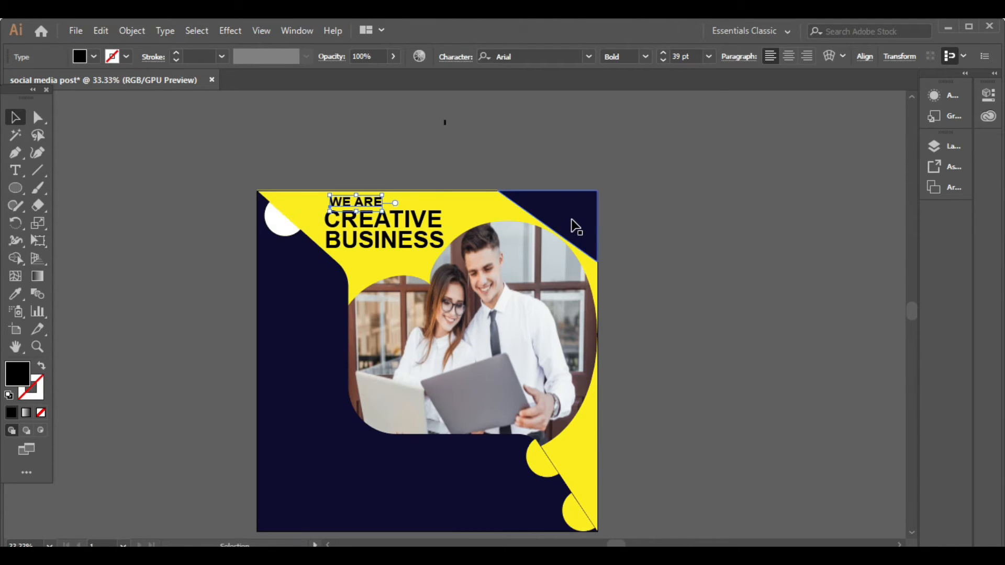
pyautogui.press('Left')
pyautogui.press('Left')
pyautogui.press('Left')
pyautogui.press('Left')
pyautogui.press('Left')
pyautogui.press('Left')
pyautogui.press('Left')
pyautogui.press('Left')
pyautogui.press('Left')
pyautogui.press('Left')
pyautogui.press('Left')
pyautogui.press('Left')
pyautogui.press('Left')
pyautogui.press('Left')
pyautogui.press('Left')
pyautogui.press('Left')
pyautogui.press('Left')
pyautogui.press('Left')
pyautogui.press('Left')
pyautogui.press('Left')
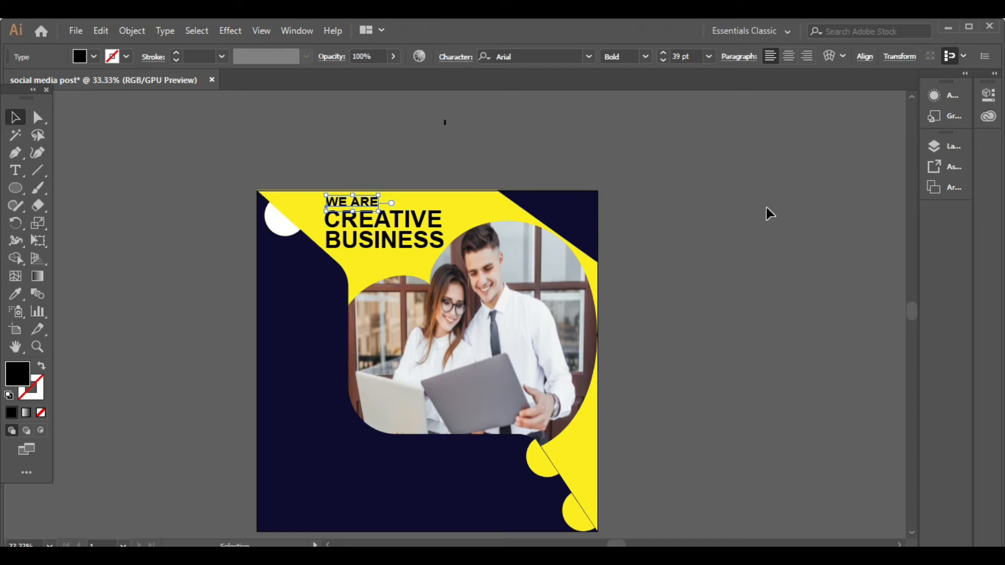
# Recolour the "WE ARE", "CREATIVE" and "BUSINESS" headline lines with the dark blue swatch.
pyautogui.click(93, 57)
pyautogui.click(133, 97)
pyautogui.click(426, 142)
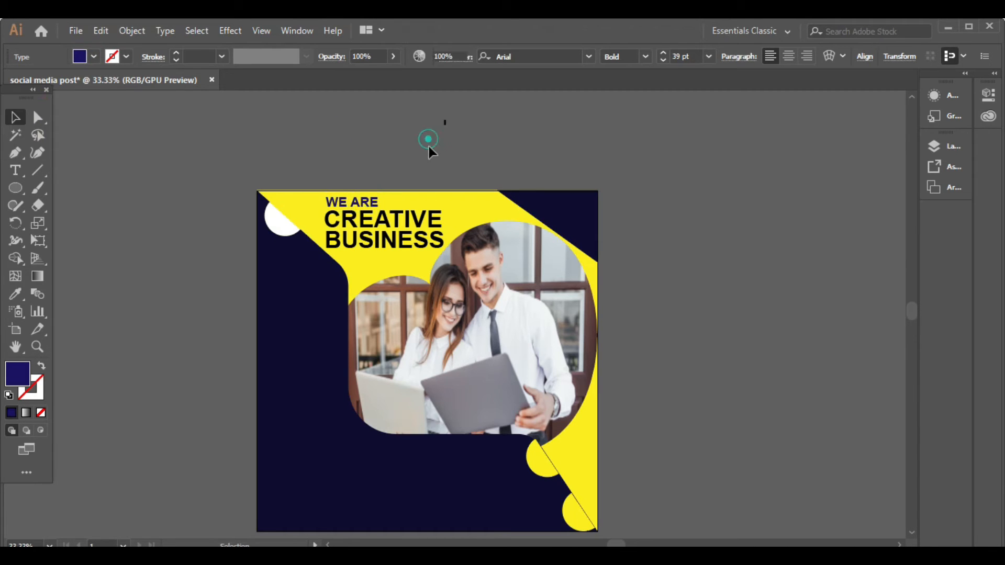
pyautogui.click(374, 220)
pyautogui.click(94, 57)
pyautogui.click(134, 97)
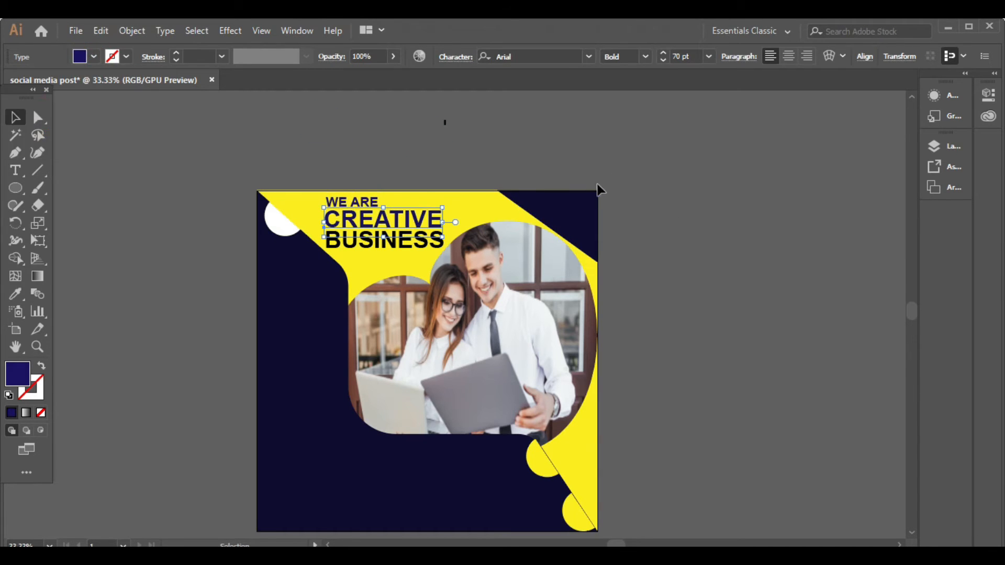
pyautogui.click(628, 158)
pyautogui.click(417, 238)
pyautogui.click(94, 57)
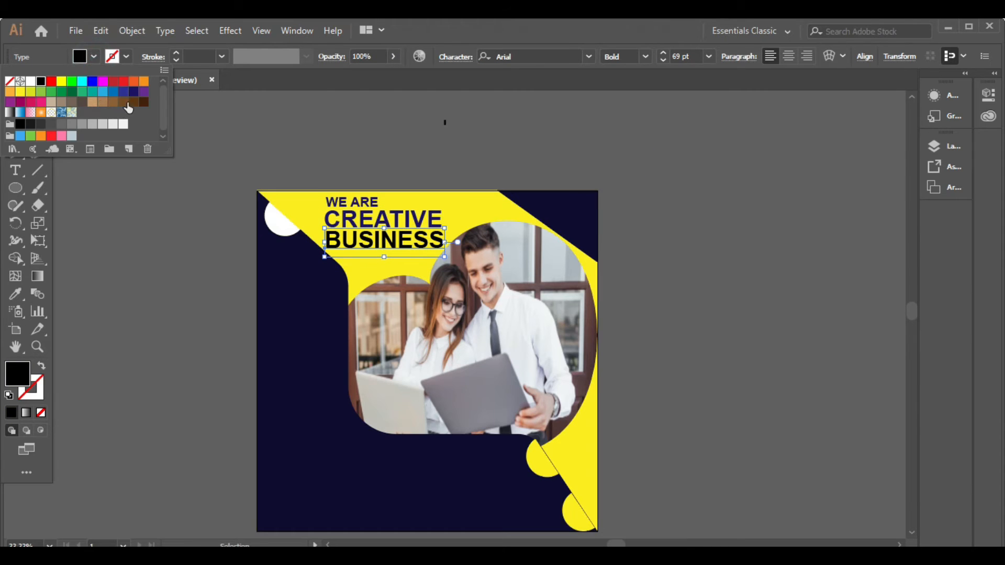
pyautogui.click(134, 93)
pyautogui.click(406, 130)
pyautogui.click(791, 196)
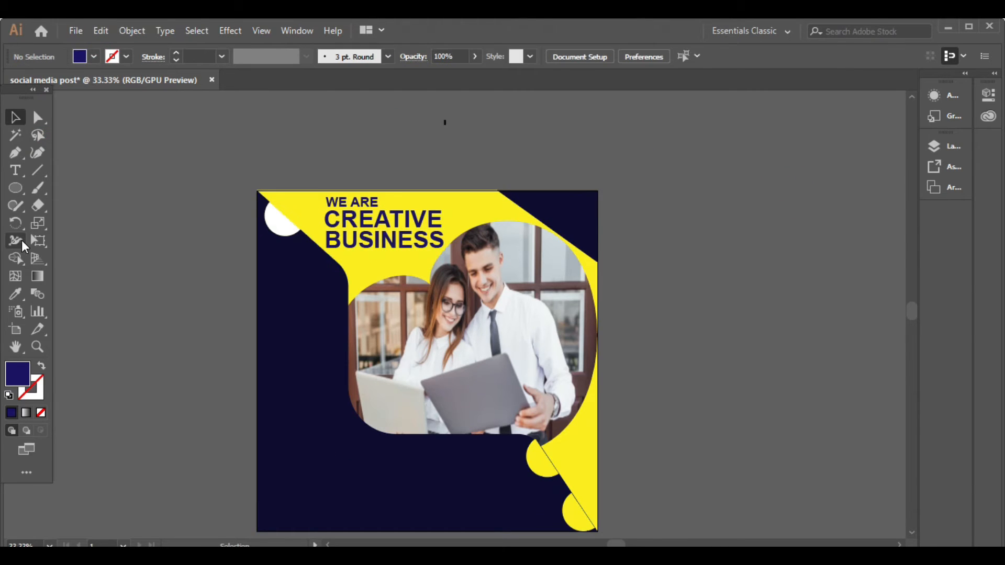
# Add the text "SOLUTION" in Arial Bold at 70 pt above the artboard and colour it white.
pyautogui.click(15, 170)
pyautogui.click(257, 121)
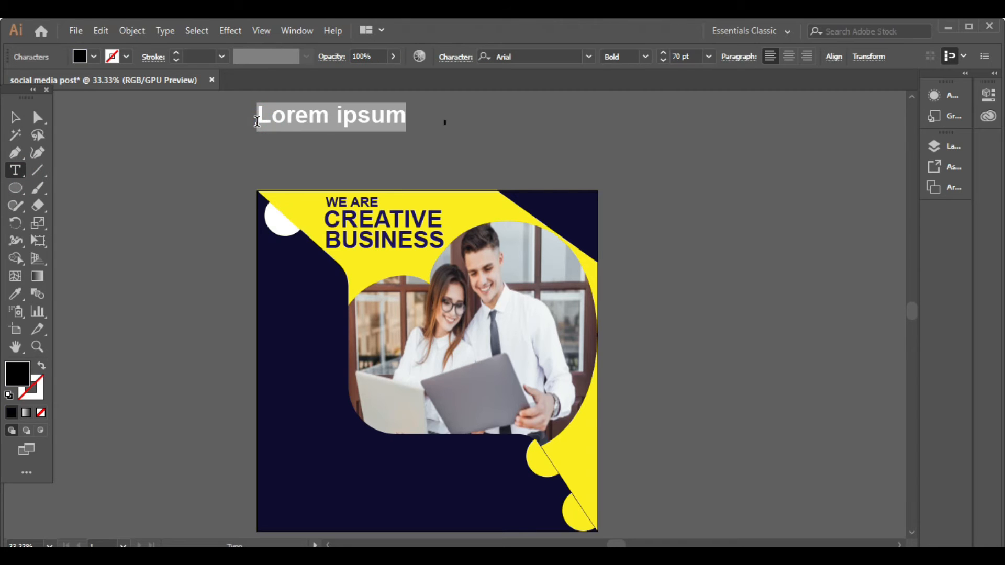
pyautogui.write('SOLUTION')
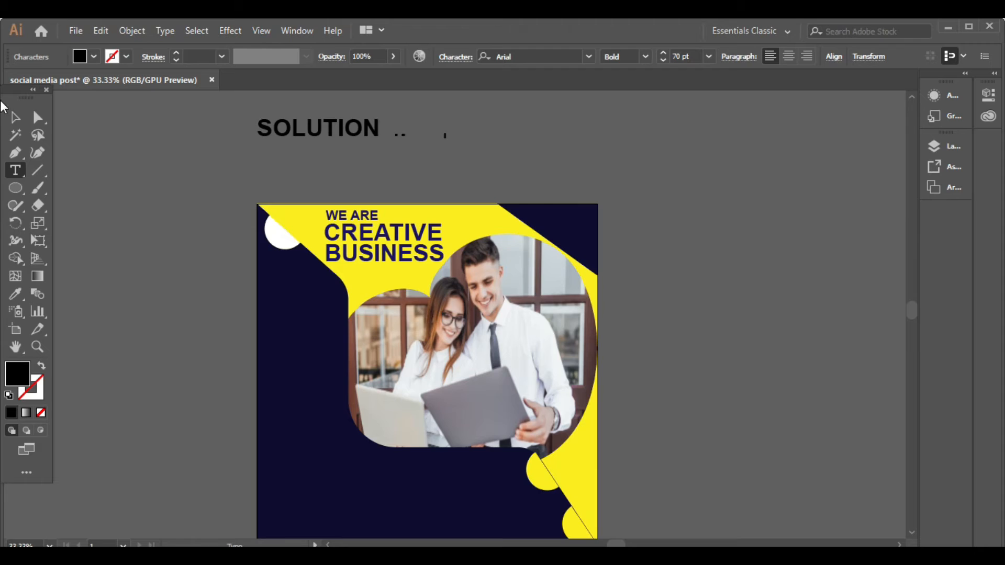
pyautogui.click(15, 117)
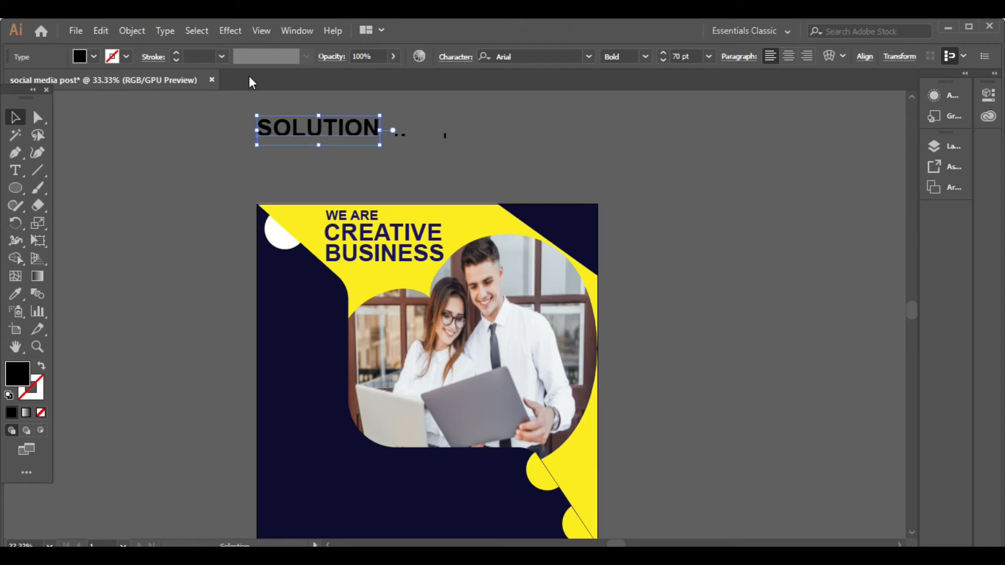
pyautogui.click(95, 58)
pyautogui.click(30, 82)
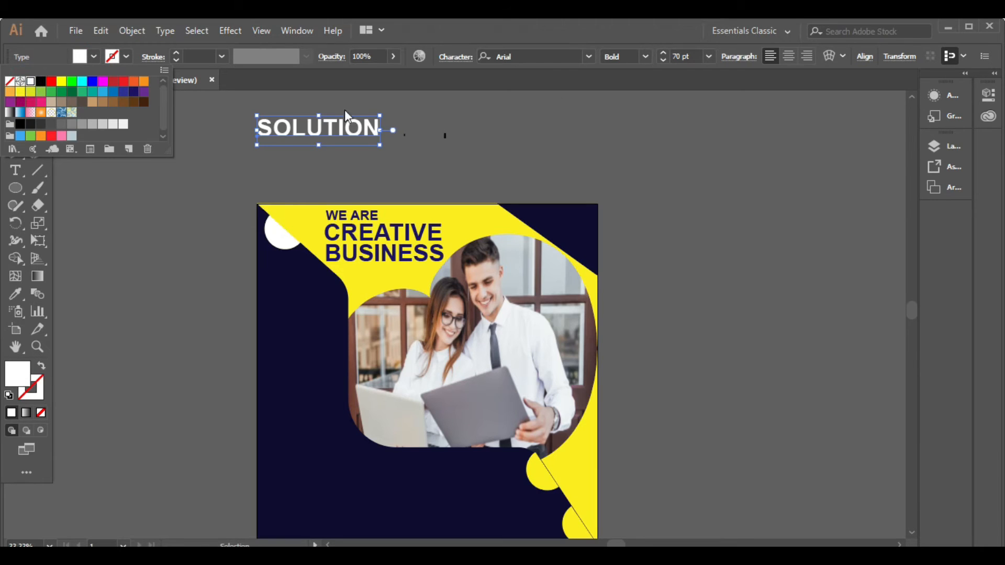
# Reduce the "SOLUTION" text to 53 pt and place it directly below "BUSINESS".
pyautogui.click(663, 59)
pyautogui.click(663, 60)
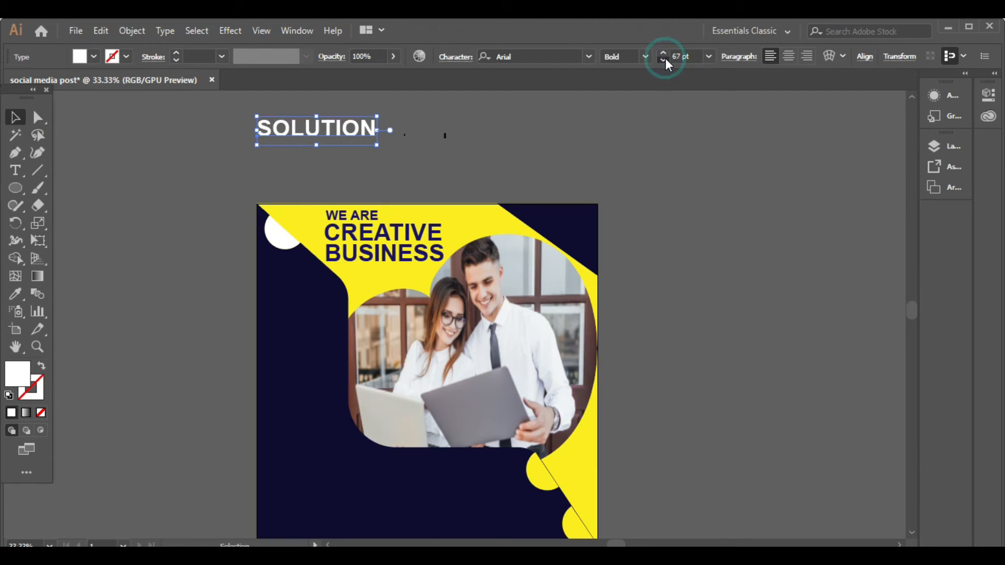
pyautogui.moveTo(298, 131); pyautogui.dragTo(382, 273)
pyautogui.scroll(-1, 485, 201)
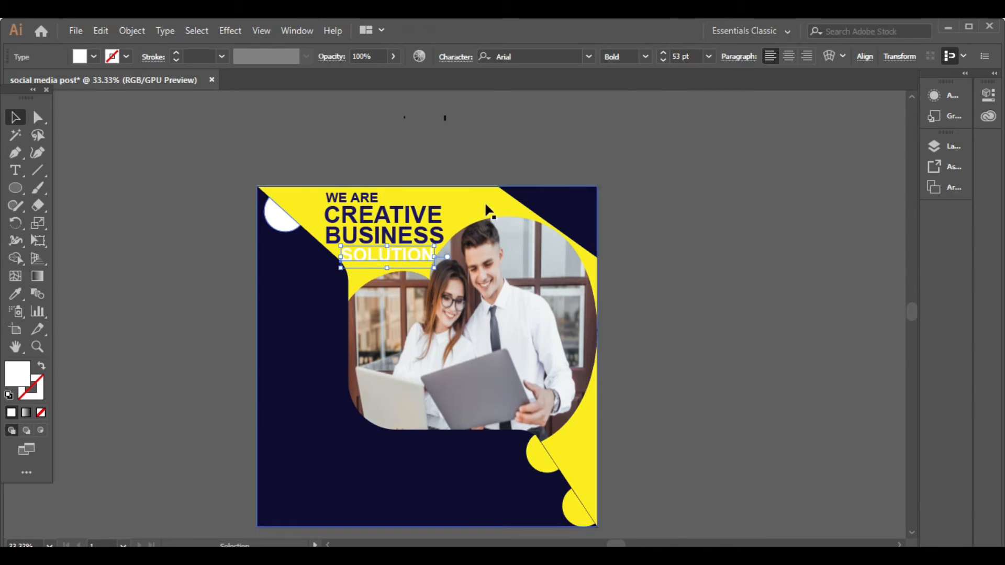
# Recolour the "SOLUTION" text dark blue and reduce it to 39 pt.
pyautogui.click(94, 57)
pyautogui.click(134, 92)
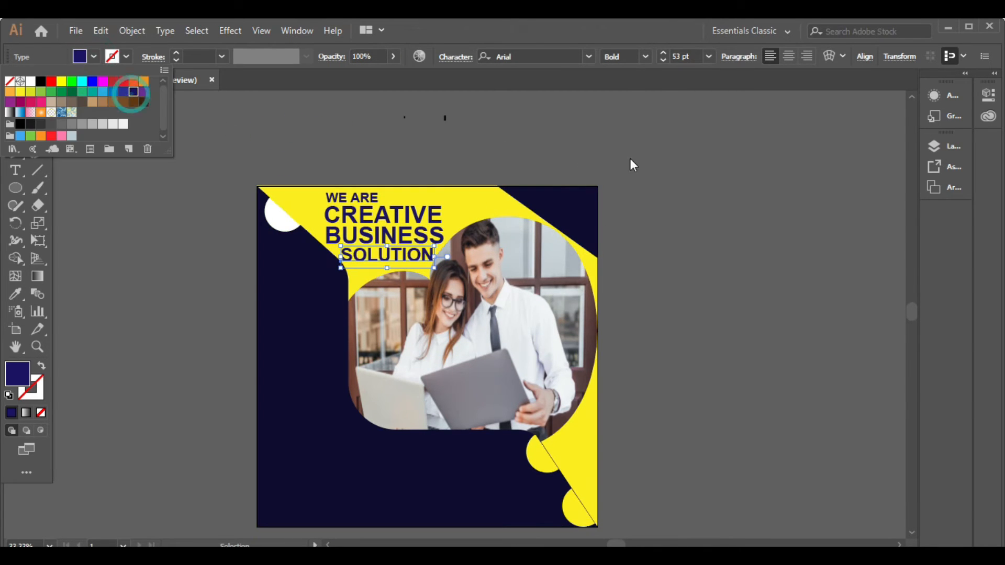
pyautogui.click(662, 58)
pyautogui.click(664, 60)
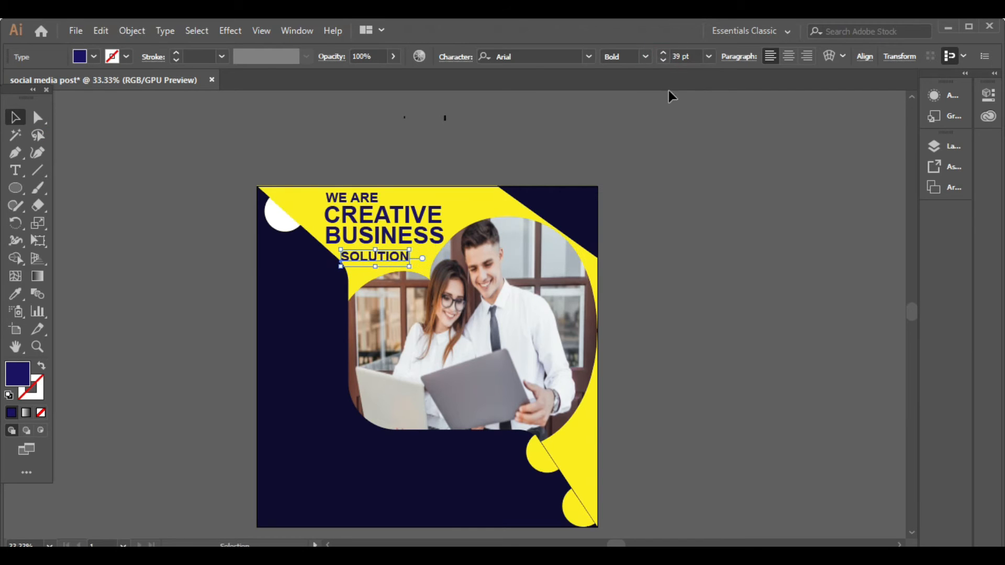
pyautogui.press('Delete')
pyautogui.click(16, 170)
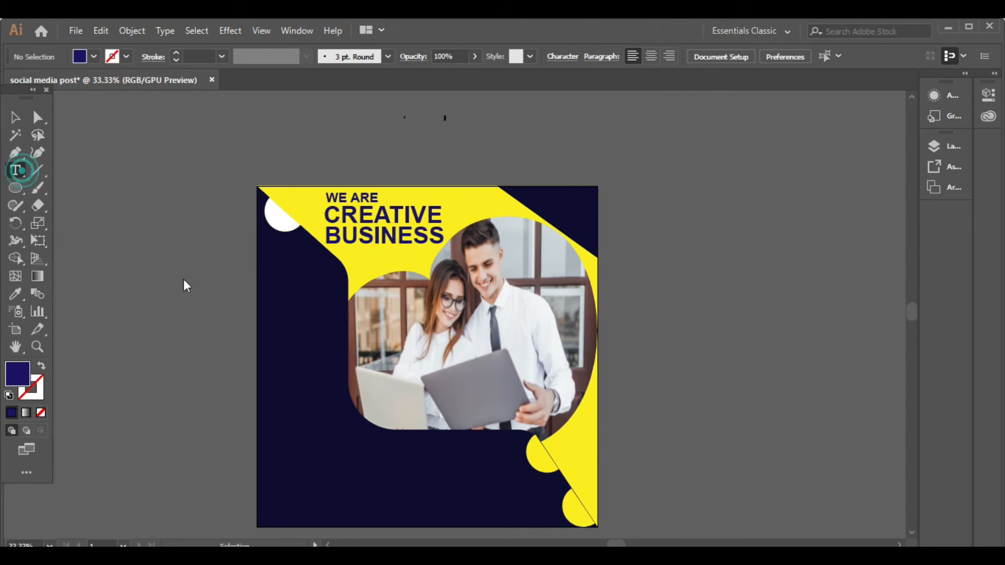
pyautogui.hotkey('ctrl', 'z')
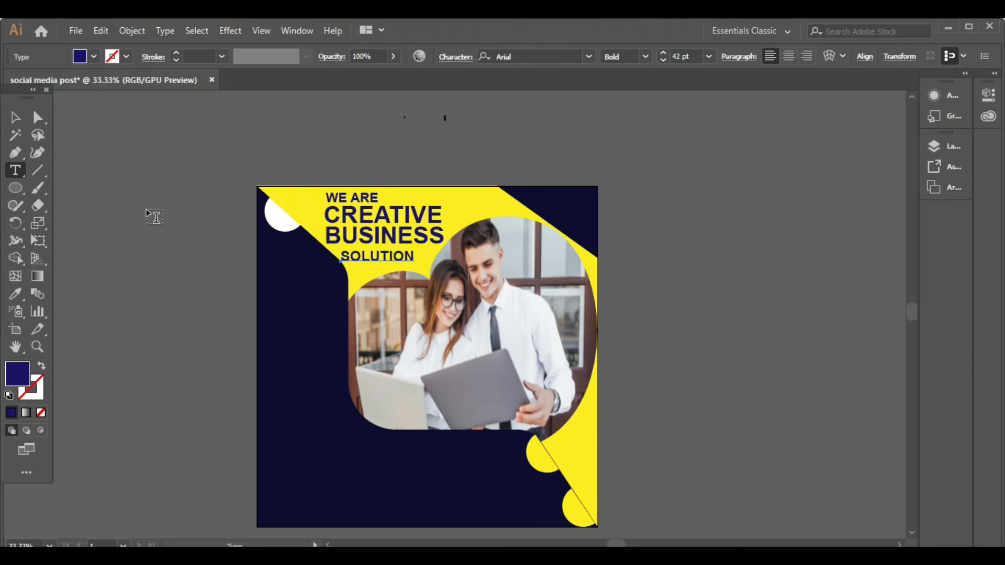
# Move "SOLUTION" onto the navy area below the photo, colour it white and enlarge it to 65 pt.
pyautogui.click(16, 117)
pyautogui.moveTo(383, 261); pyautogui.dragTo(410, 450)
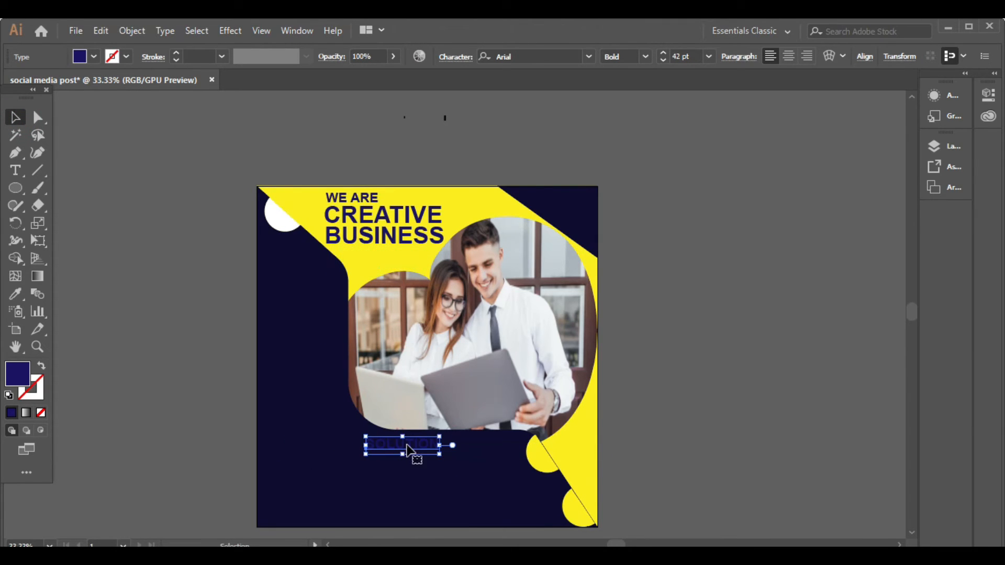
pyautogui.click(94, 56)
pyautogui.click(30, 81)
pyautogui.click(664, 55)
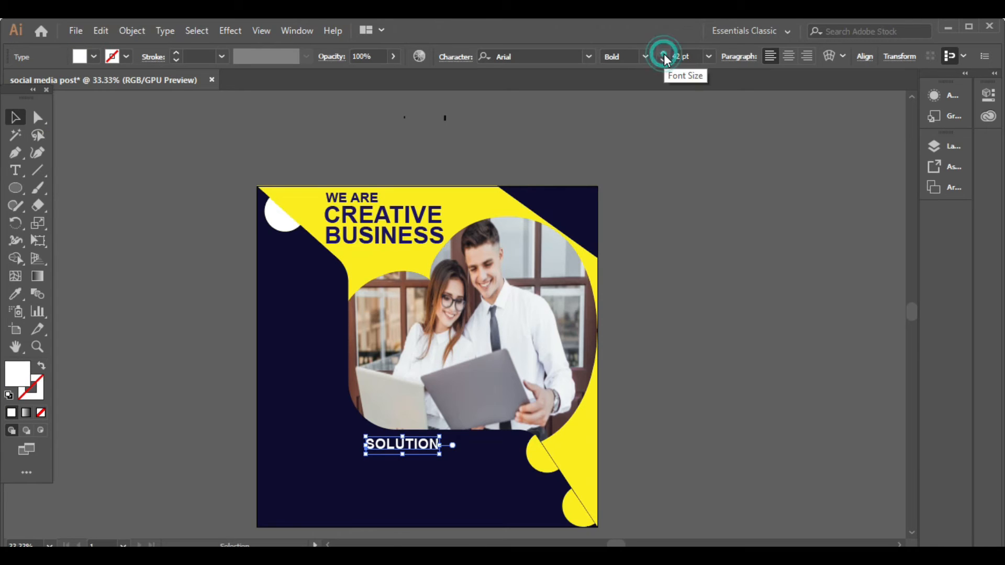
pyautogui.moveTo(664, 54); pyautogui.dragTo(664, 54)
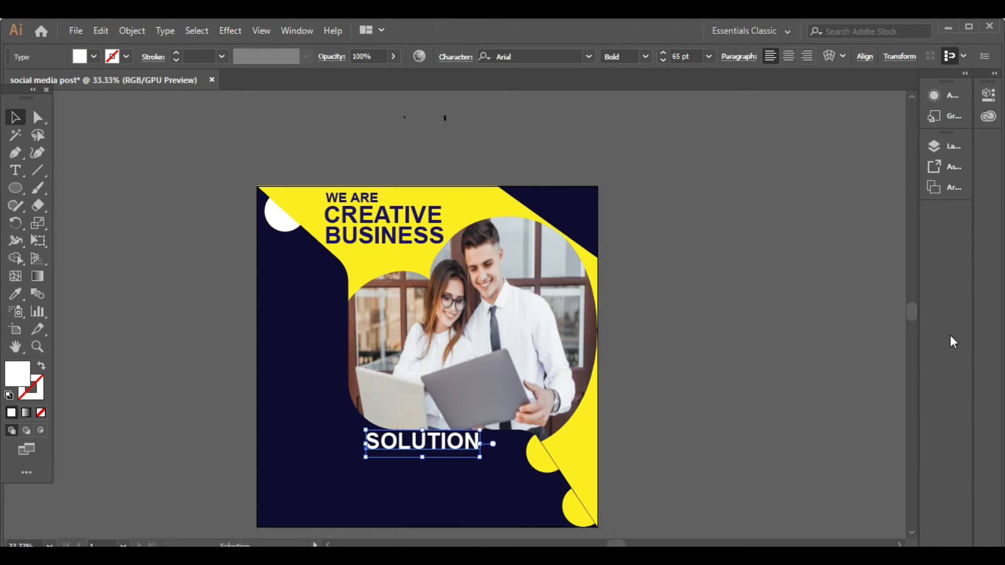
pyautogui.click(790, 330)
pyautogui.moveTo(415, 457); pyautogui.dragTo(441, 471)
pyautogui.click(719, 440)
pyautogui.scroll(-1, 686, 367)
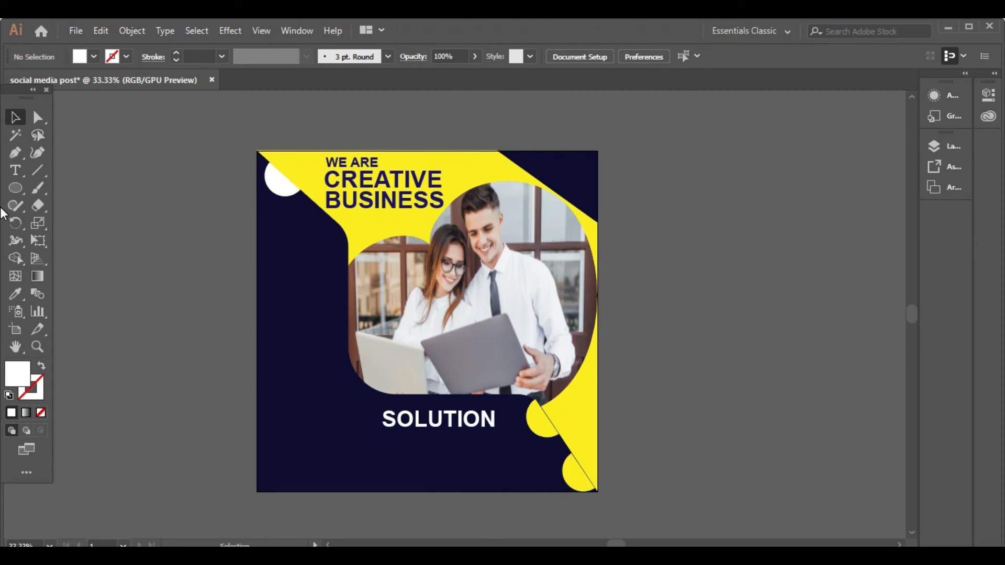
# Draw a thin, wide rounded rectangle beside the artboard and fill it with the yellow sampled from the background.
pyautogui.moveTo(15, 188); pyautogui.dragTo(61, 207)
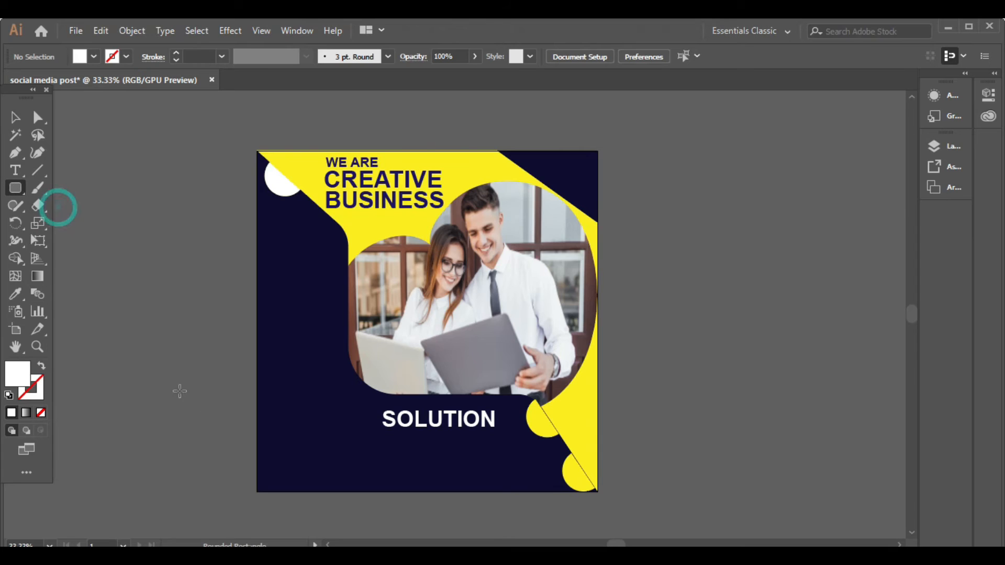
pyautogui.moveTo(145, 418); pyautogui.dragTo(251, 434)
pyautogui.click(15, 118)
pyautogui.click(15, 294)
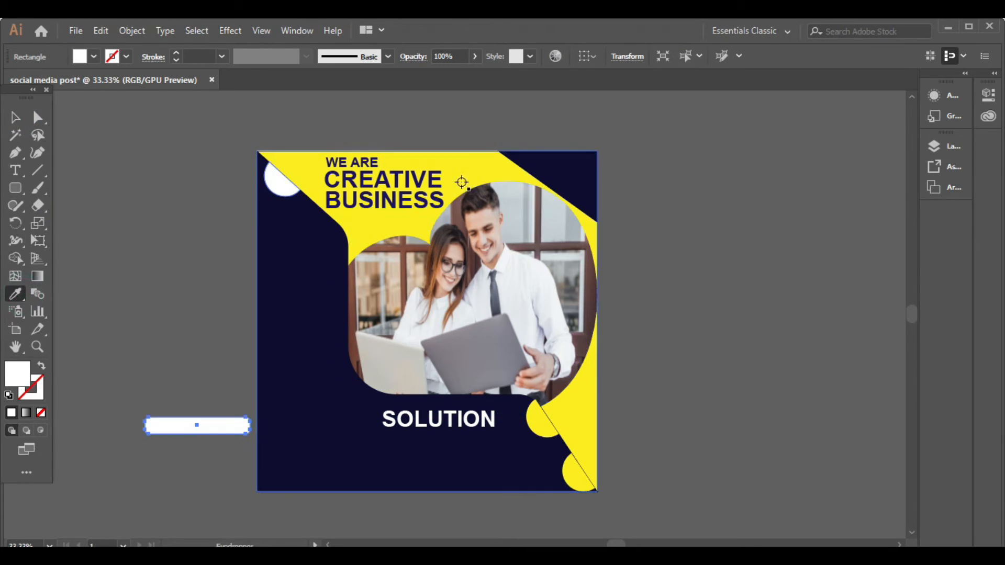
pyautogui.click(462, 182)
pyautogui.click(16, 117)
pyautogui.click(132, 314)
# Place the yellow rounded bar on the navy area below the photo with "SOLUTION" over it, arranged in front.
pyautogui.moveTo(471, 427); pyautogui.dragTo(116, 393)
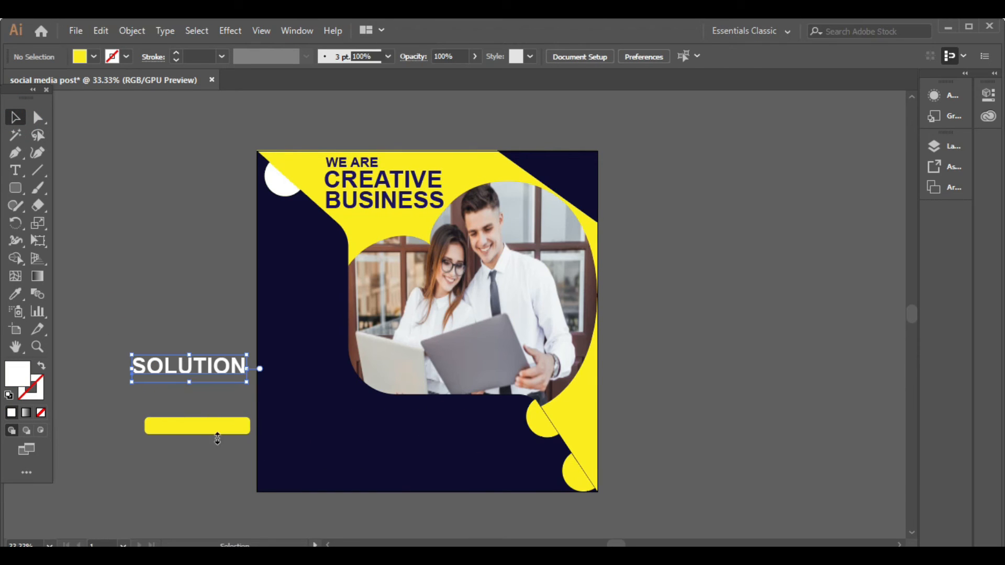
pyautogui.moveTo(212, 437); pyautogui.dragTo(457, 426)
pyautogui.moveTo(190, 366); pyautogui.dragTo(442, 423)
pyautogui.rightClick(442, 423)
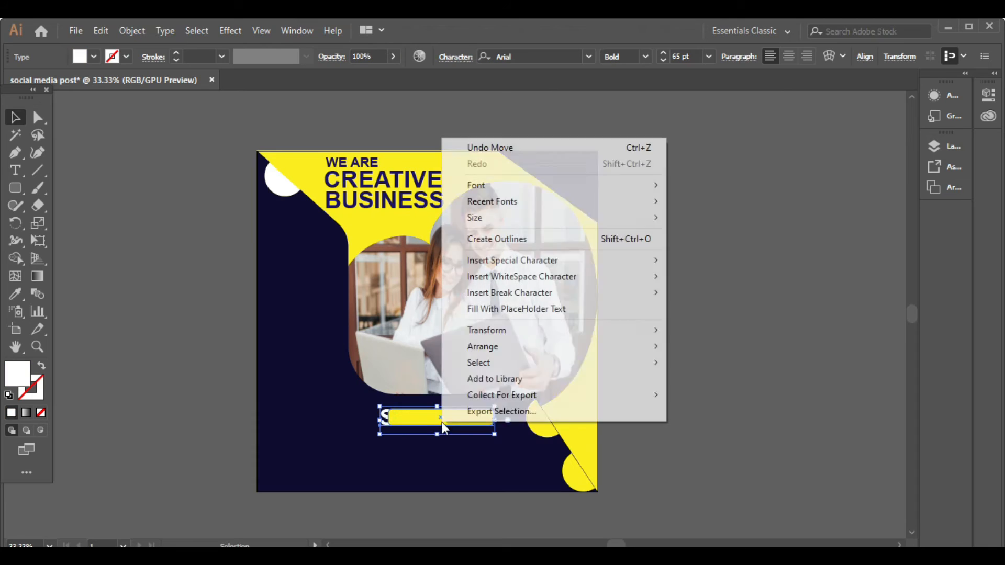
pyautogui.moveTo(474, 347)
pyautogui.click(696, 348)
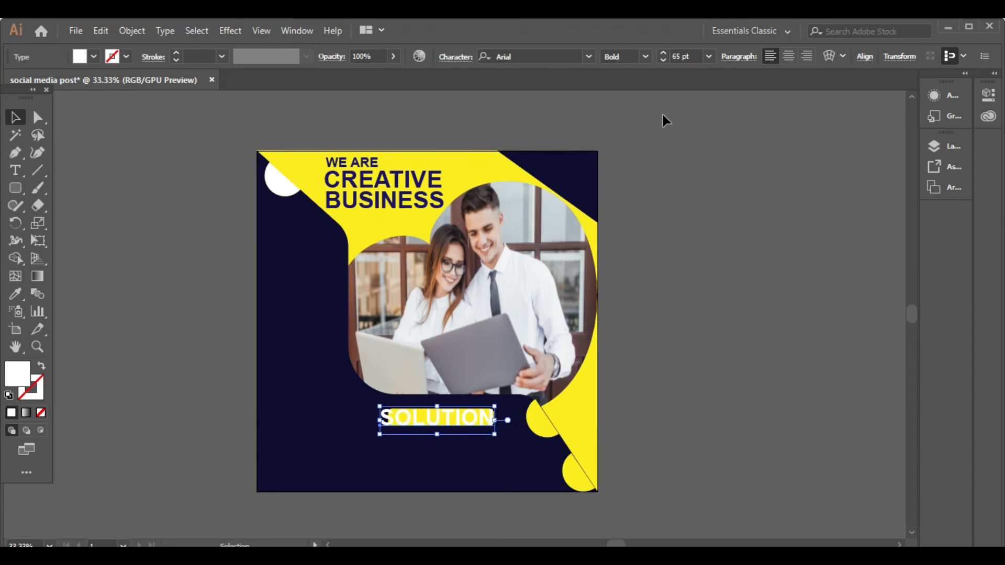
# Reduce the "SOLUTION" text to 57 pt and recolour it dark blue.
pyautogui.click(662, 61)
pyautogui.click(86, 58)
pyautogui.click(134, 92)
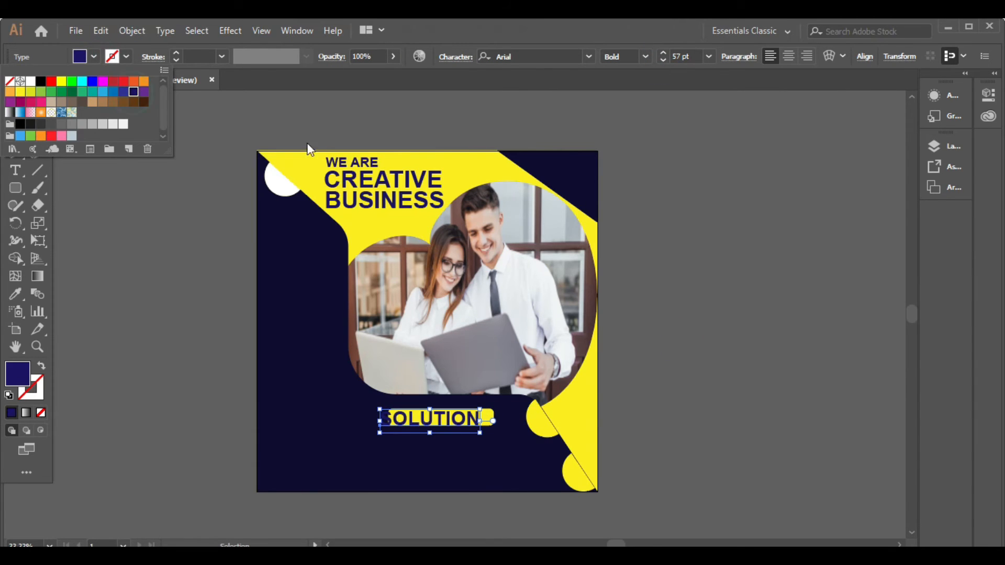
pyautogui.click(870, 344)
# Nudge the "SOLUTION" text right and slightly up until it is centred on the yellow bar.
pyautogui.press('Right')
pyautogui.press('Right')
pyautogui.press('Right')
pyautogui.press('Right')
pyautogui.press('Right')
pyautogui.press('Right')
pyautogui.press('Right')
pyautogui.press('Right')
pyautogui.press('Right')
pyautogui.press('Right')
pyautogui.press('Right')
pyautogui.press('Right')
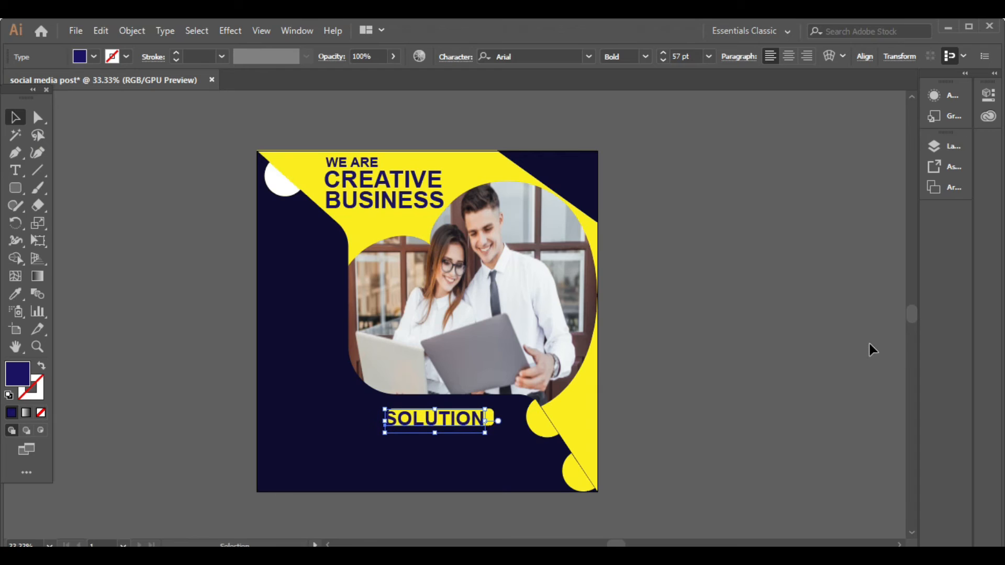
pyautogui.press('Right')
pyautogui.press('Right')
pyautogui.press('Right')
pyautogui.press('Right')
pyautogui.press('Right')
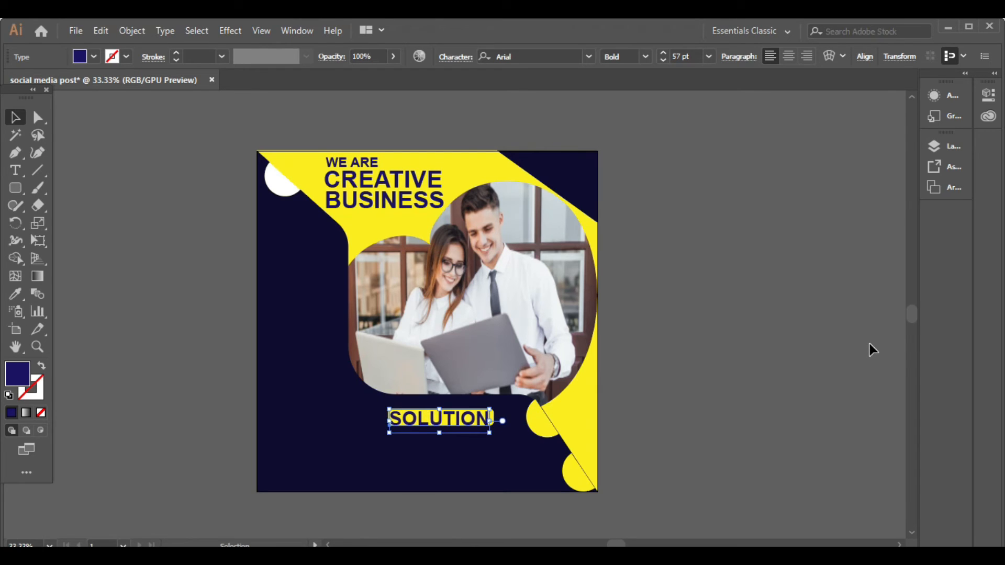
pyautogui.press('Up')
pyautogui.press('Right')
pyautogui.press('Right')
pyautogui.press('Right')
pyautogui.press('Up')
pyautogui.press('Up')
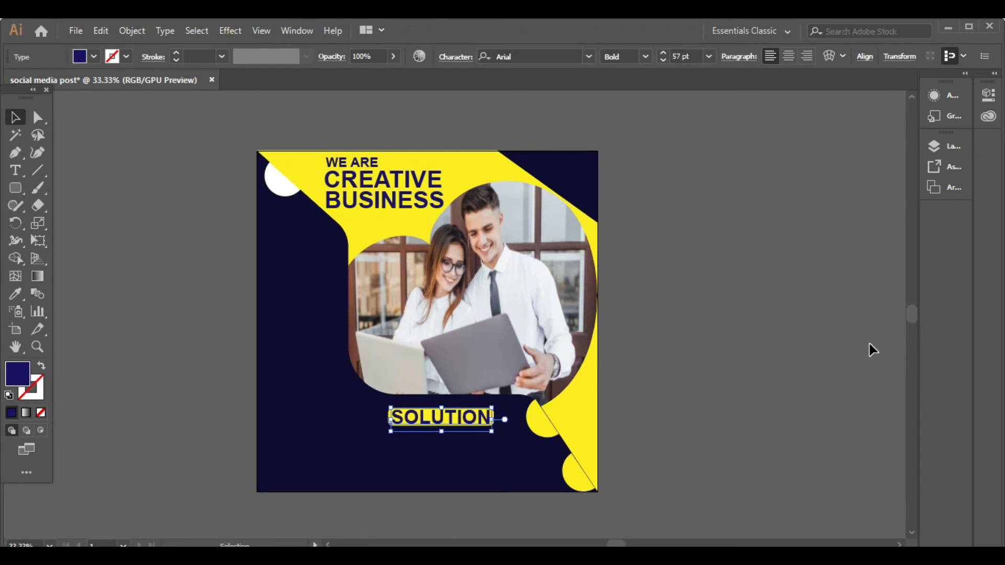
pyautogui.click(882, 206)
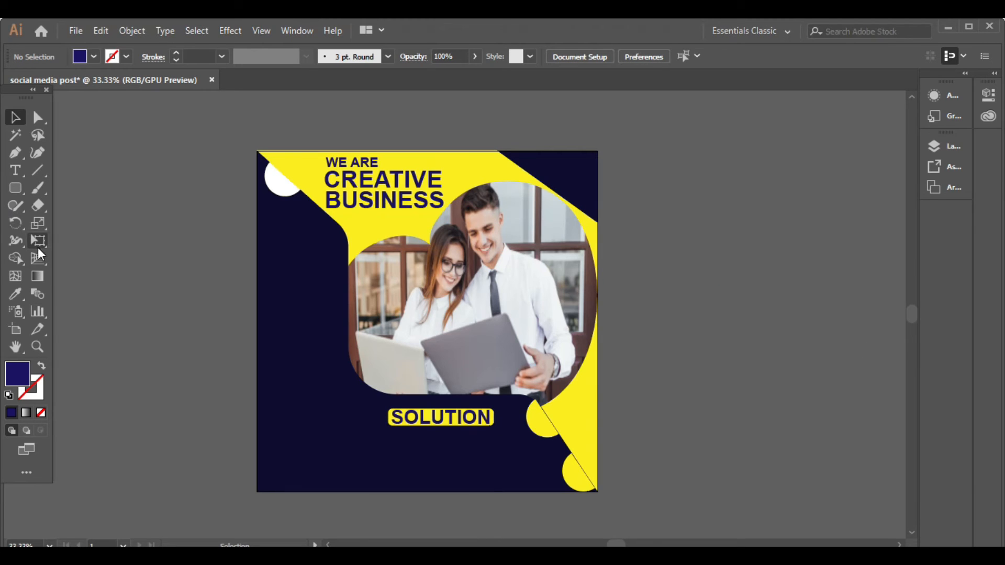
# Draw a dark blue rectangle directly below the yellow "SOLUTION" bar, about as wide as the bar.
pyautogui.moveTo(15, 187); pyautogui.dragTo(58, 190)
pyautogui.moveTo(392, 431); pyautogui.dragTo(498, 454)
pyautogui.click(14, 171)
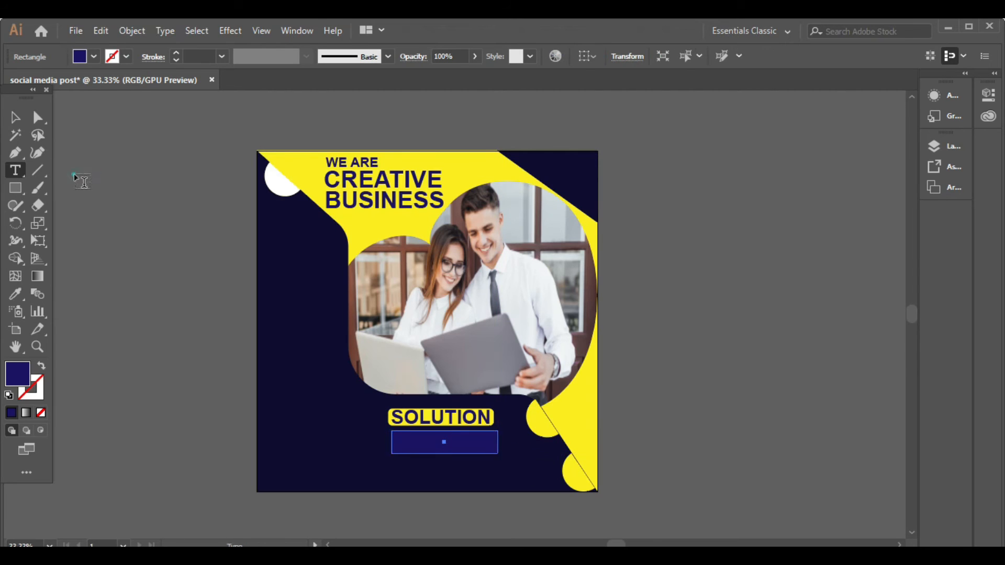
pyautogui.click(469, 438)
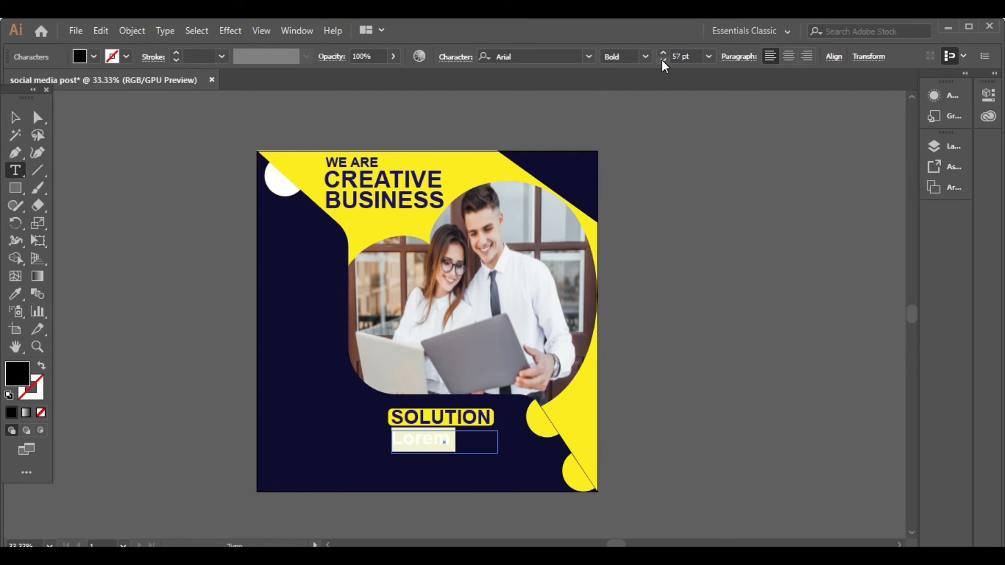
pyautogui.hotkey('ctrl', 'z')
pyautogui.click(14, 118)
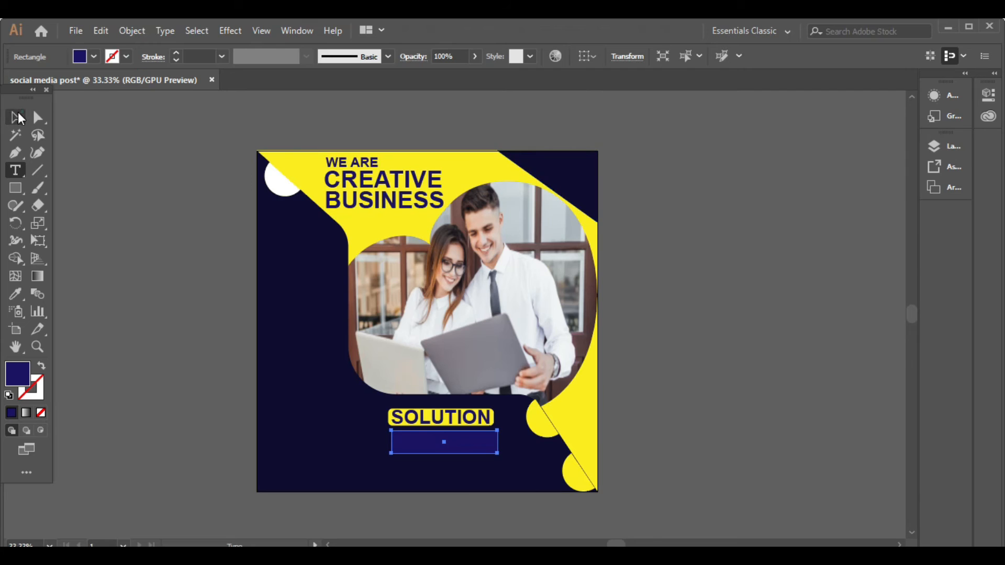
# Turn the rectangle below the "SOLUTION" bar into a placeholder paragraph at 13 pt and colour the text white.
pyautogui.click(16, 171)
pyautogui.click(80, 172)
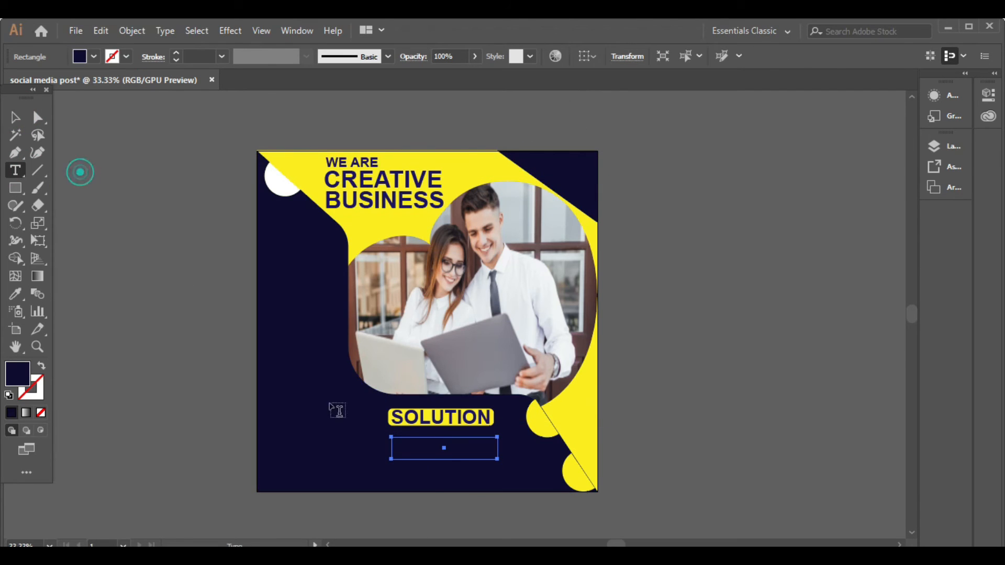
pyautogui.click(428, 446)
pyautogui.click(95, 57)
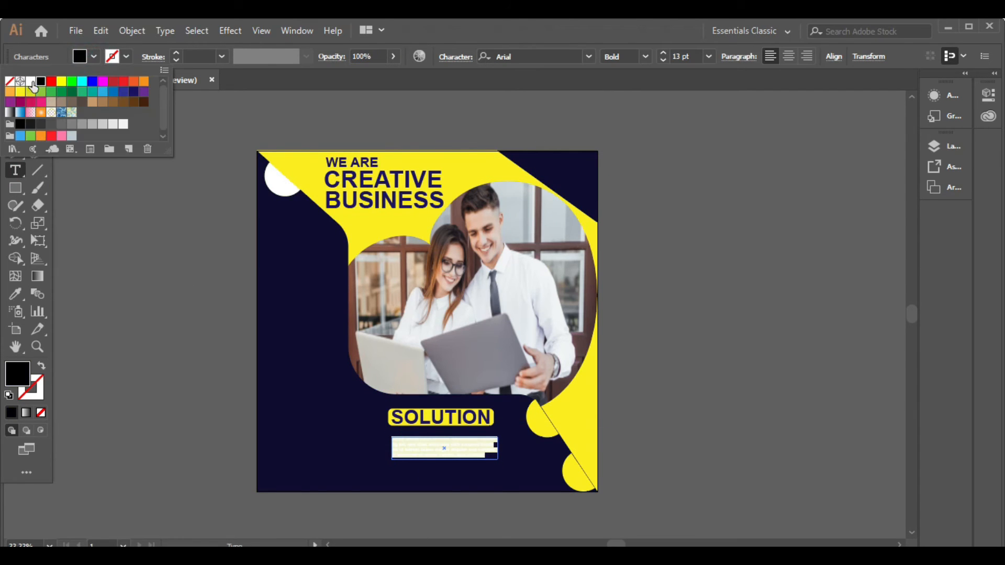
pyautogui.click(32, 82)
pyautogui.click(162, 235)
# Move the white placeholder paragraph slightly up so it sits close beneath the yellow "SOLUTION" bar.
pyautogui.click(15, 118)
pyautogui.click(94, 174)
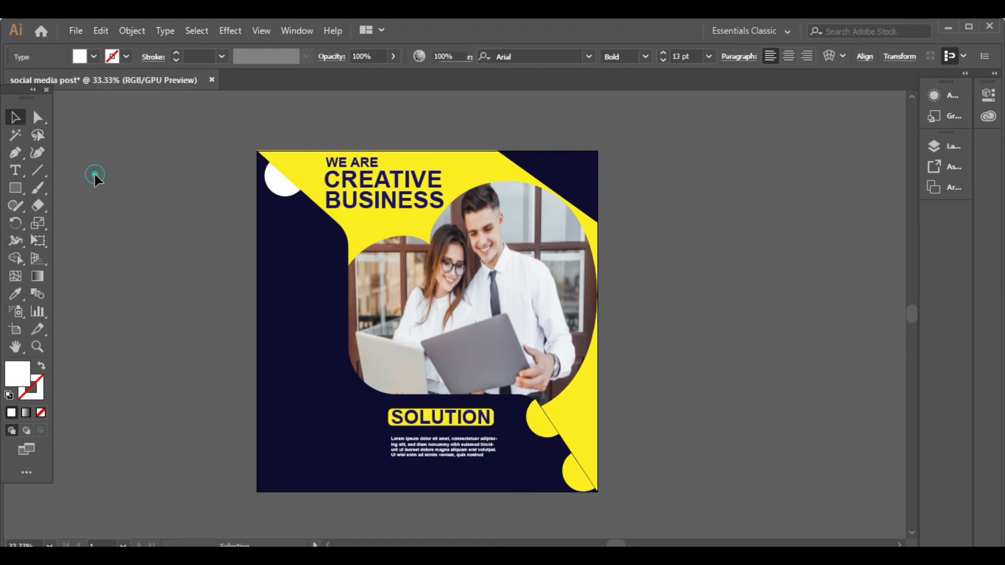
pyautogui.moveTo(453, 451); pyautogui.dragTo(453, 445)
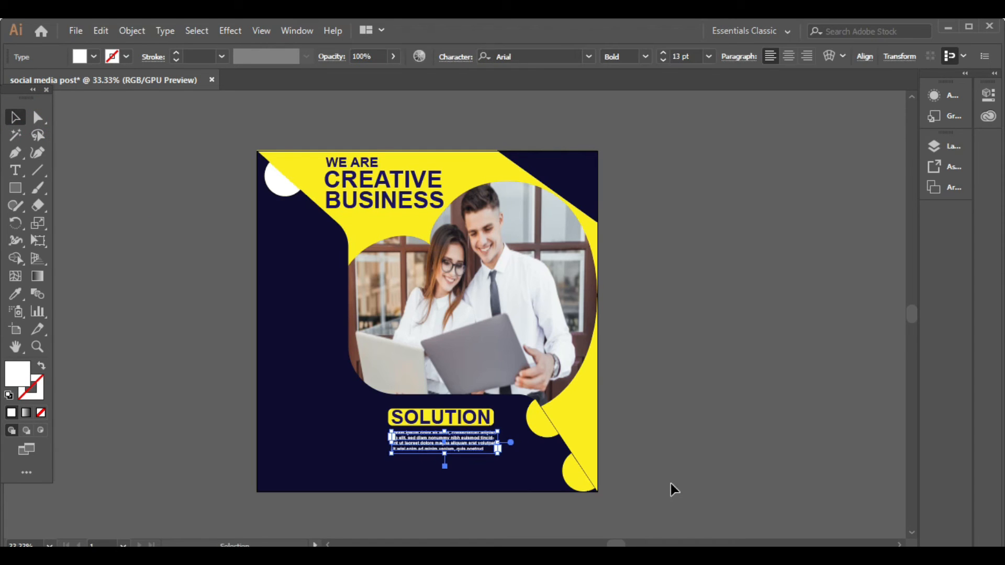
pyautogui.click(756, 478)
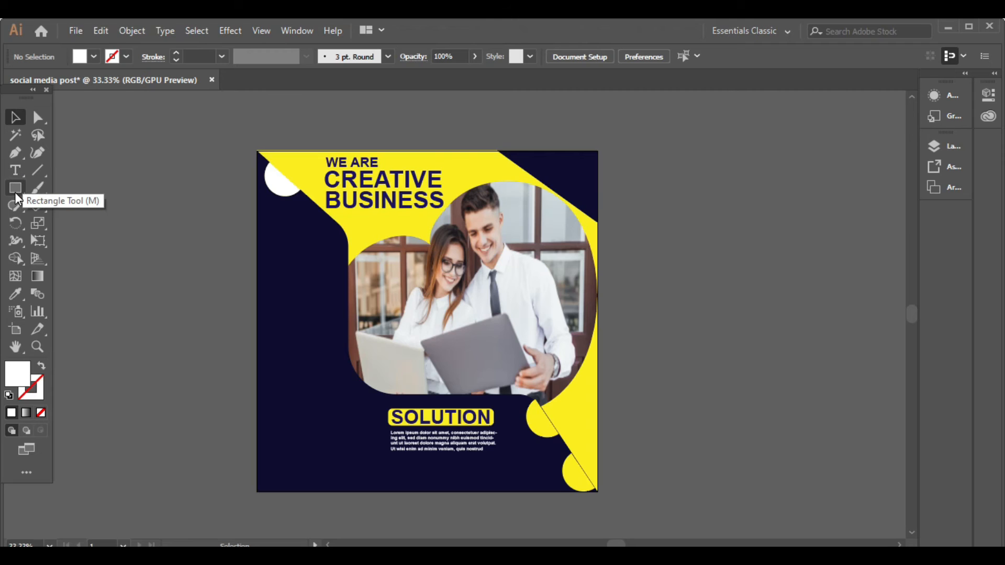
# Draw a small white square near the artboard's bottom-left corner and place a copy on the same line below the paragraph.
pyautogui.moveTo(15, 193); pyautogui.dragTo(90, 191)
pyautogui.moveTo(270, 465)
pyautogui.mouseDown()
pyautogui.moveTo(285, 481)
pyautogui.moveTo(286, 463)
pyautogui.moveTo(187, 433)
pyautogui.moveTo(186, 442)
pyautogui.moveTo(276, 483)
pyautogui.moveTo(390, 483)
pyautogui.mouseUp()
pyautogui.click(20, 121)
pyautogui.click(224, 445)
pyautogui.click(279, 476)
pyautogui.click(217, 486)
pyautogui.click(146, 173)
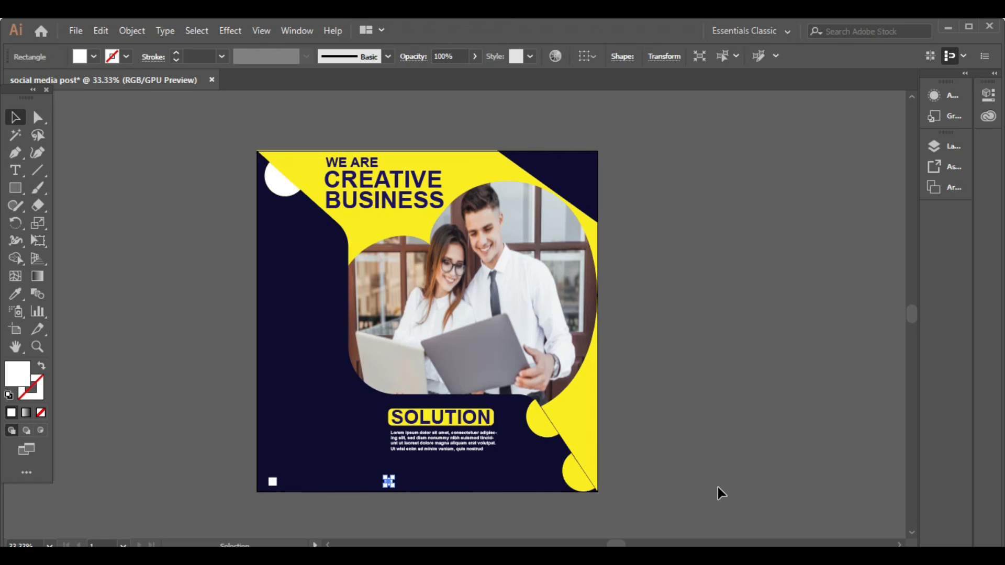
pyautogui.click(699, 486)
# Add white 27 pt text "WWW BUSINESS .CO" near the bottom edge, to the right of the second white square.
pyautogui.press('t')
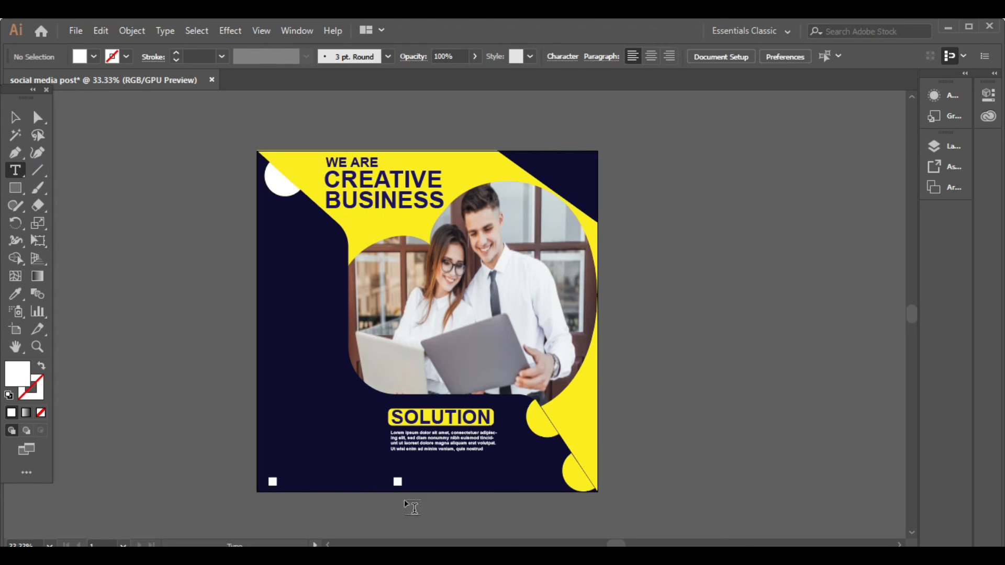
pyautogui.click(413, 478)
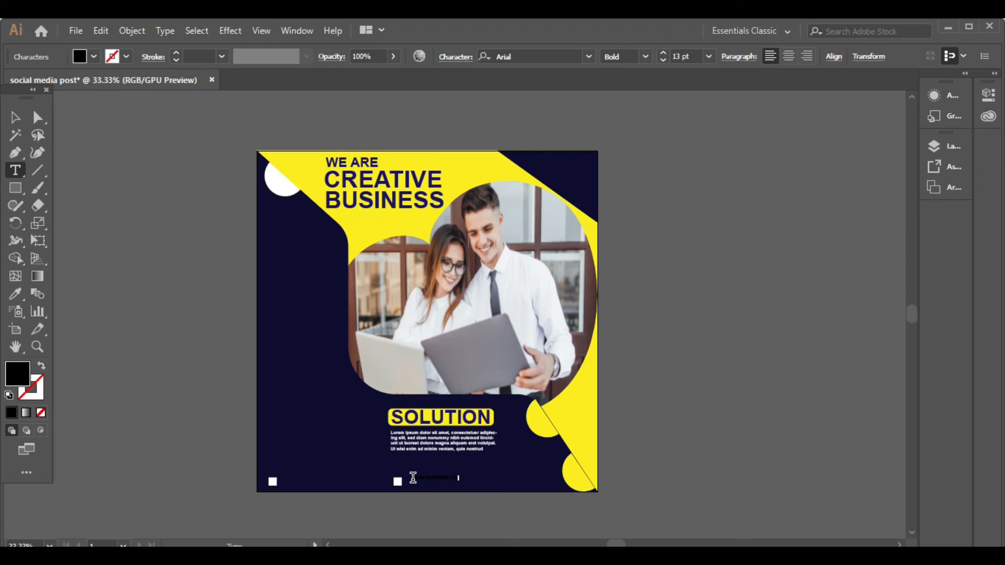
pyautogui.click(15, 117)
pyautogui.click(93, 57)
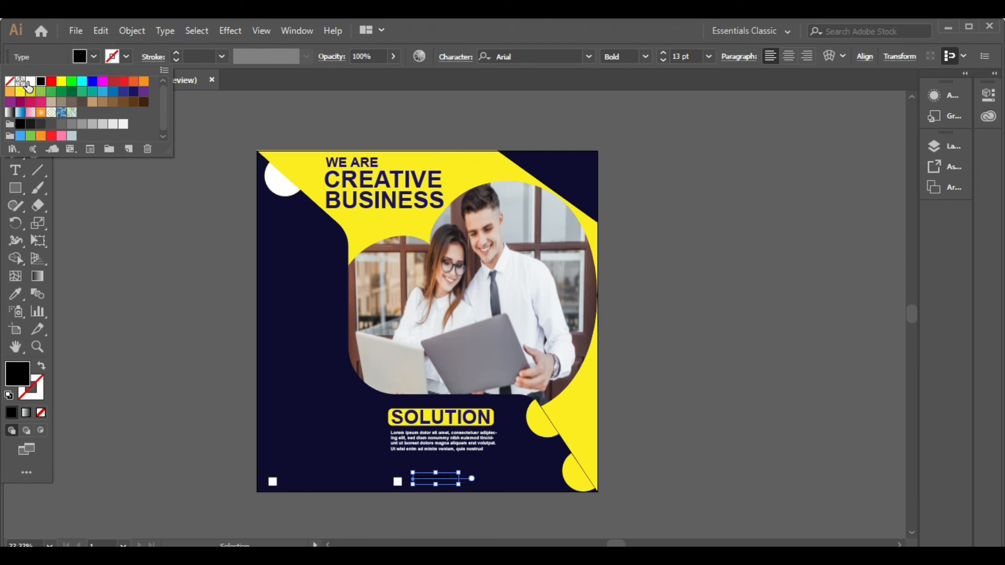
pyautogui.click(20, 83)
pyautogui.click(664, 51)
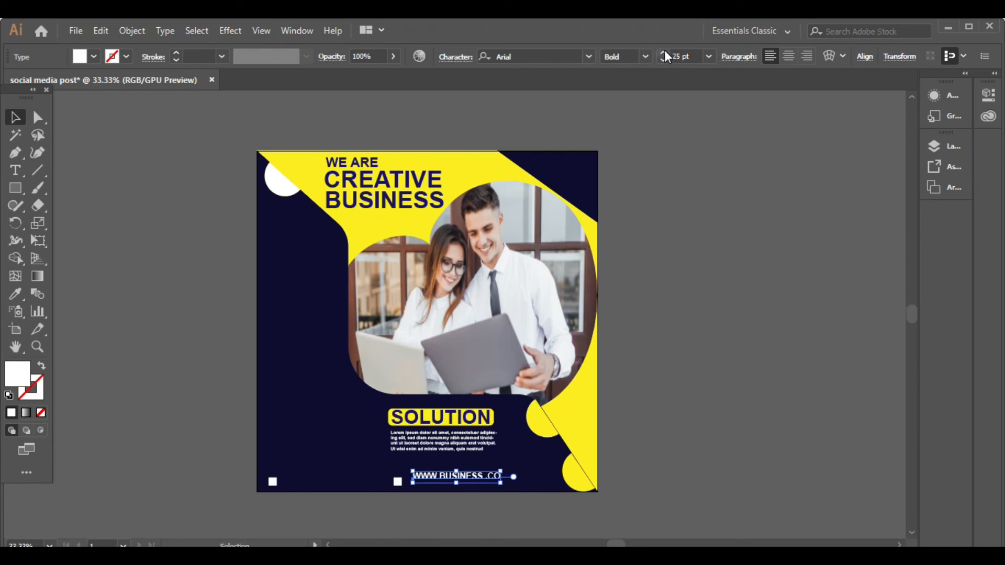
pyautogui.click(664, 53)
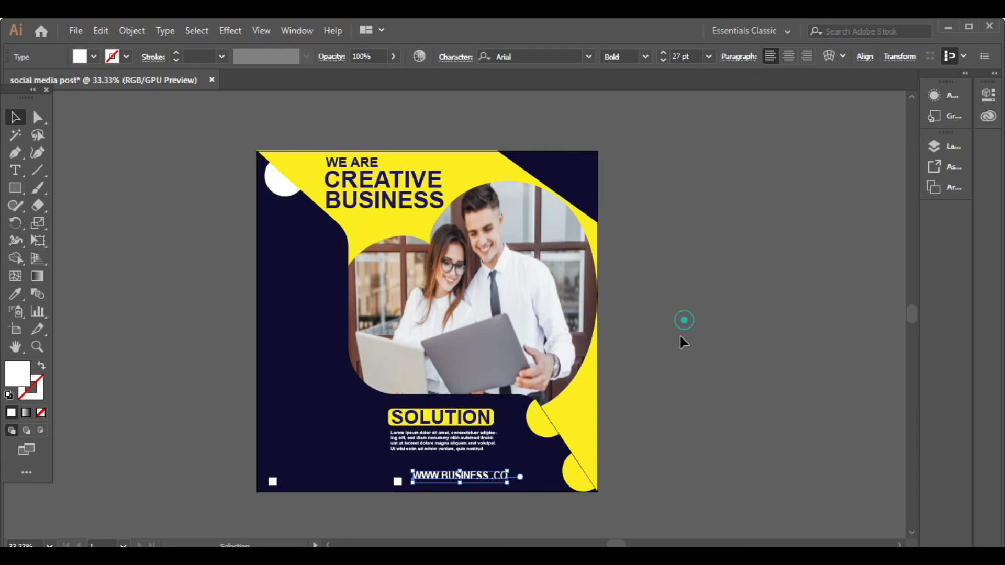
pyautogui.moveTo(482, 484); pyautogui.dragTo(496, 491)
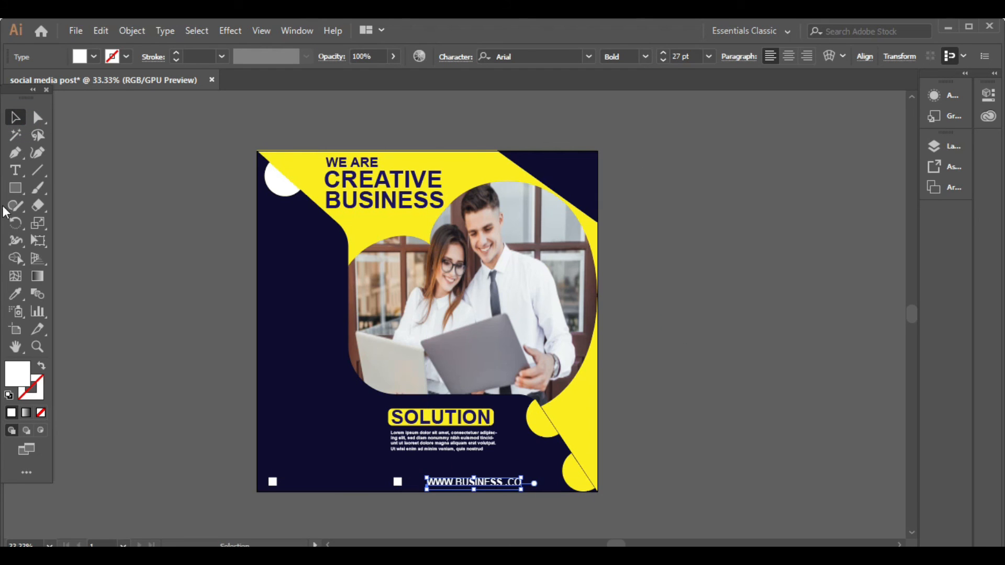
# Complete the web address to "WWW BUSINESS .COM" and move the second white square right beside it.
pyautogui.click(15, 170)
pyautogui.click(516, 482)
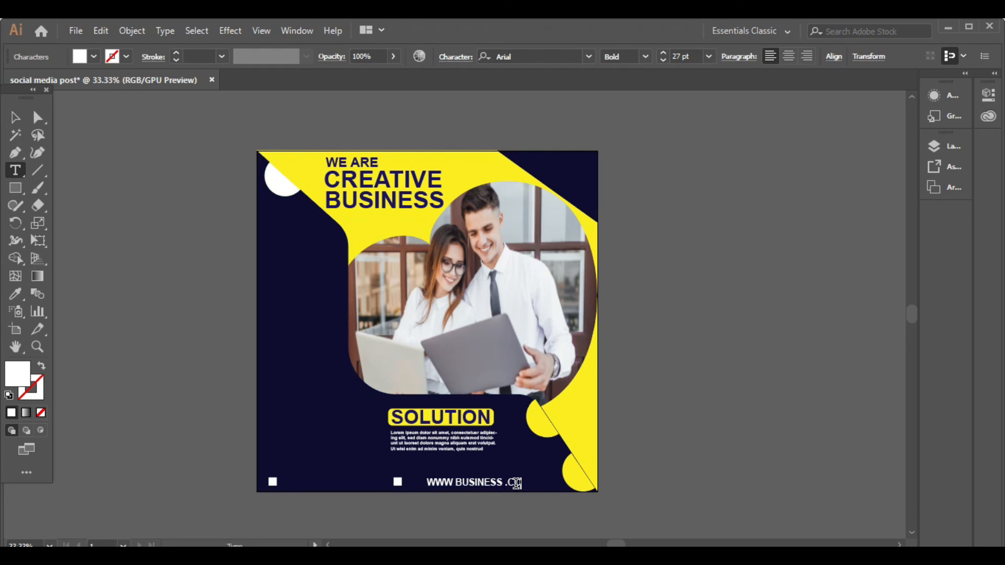
pyautogui.click(26, 118)
pyautogui.click(831, 479)
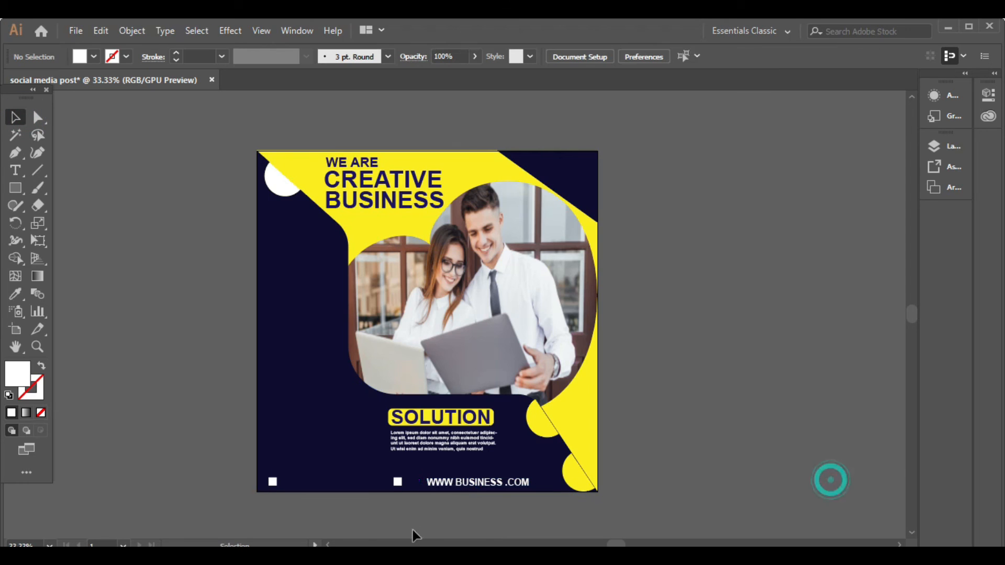
pyautogui.moveTo(397, 482); pyautogui.dragTo(416, 488)
pyautogui.click(704, 456)
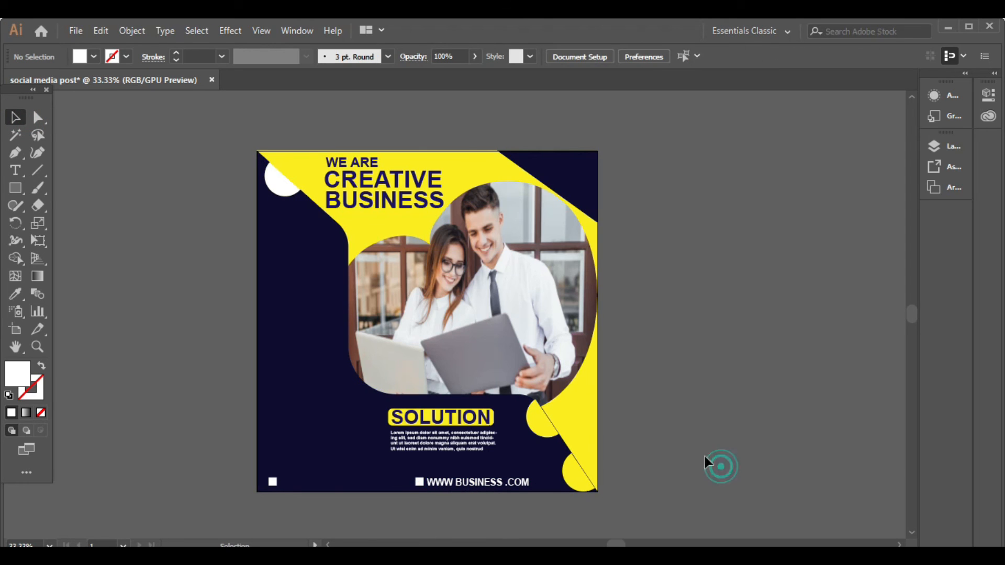
# Add the business phone number as 27 pt text outside the artboard's left edge and colour it white.
pyautogui.click(16, 170)
pyautogui.click(120, 322)
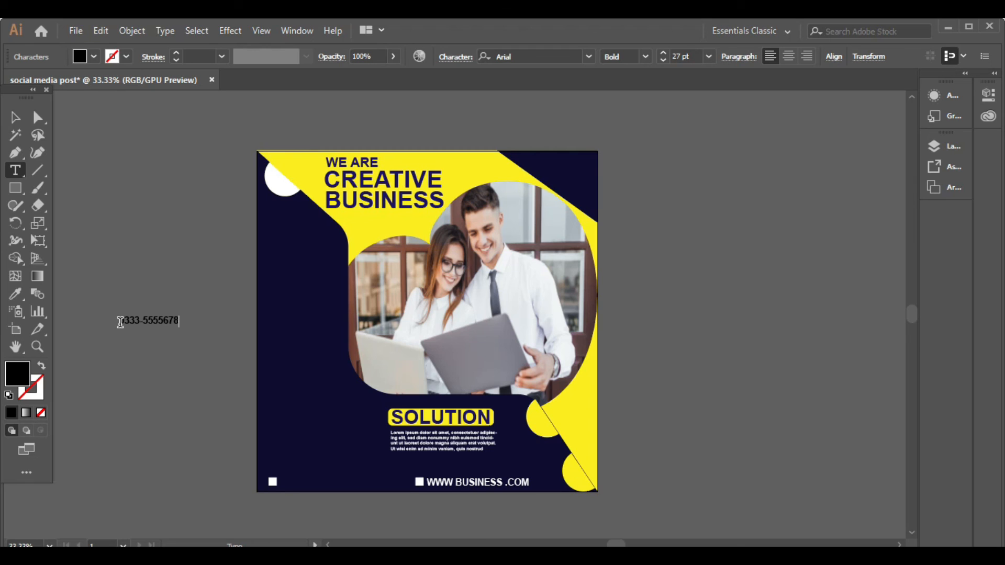
pyautogui.click(16, 118)
pyautogui.click(94, 57)
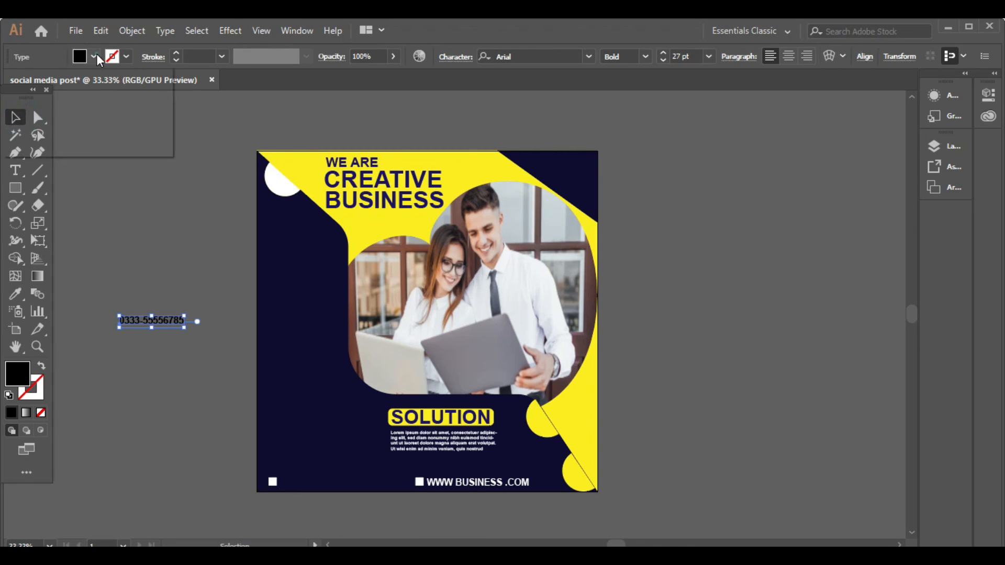
pyautogui.click(18, 85)
# Place the phone number beside the bottom-left white square, level with the web address.
pyautogui.click(148, 327)
pyautogui.moveTo(148, 326); pyautogui.dragTo(276, 483)
pyautogui.click(328, 511)
pyautogui.click(333, 514)
pyautogui.click(304, 519)
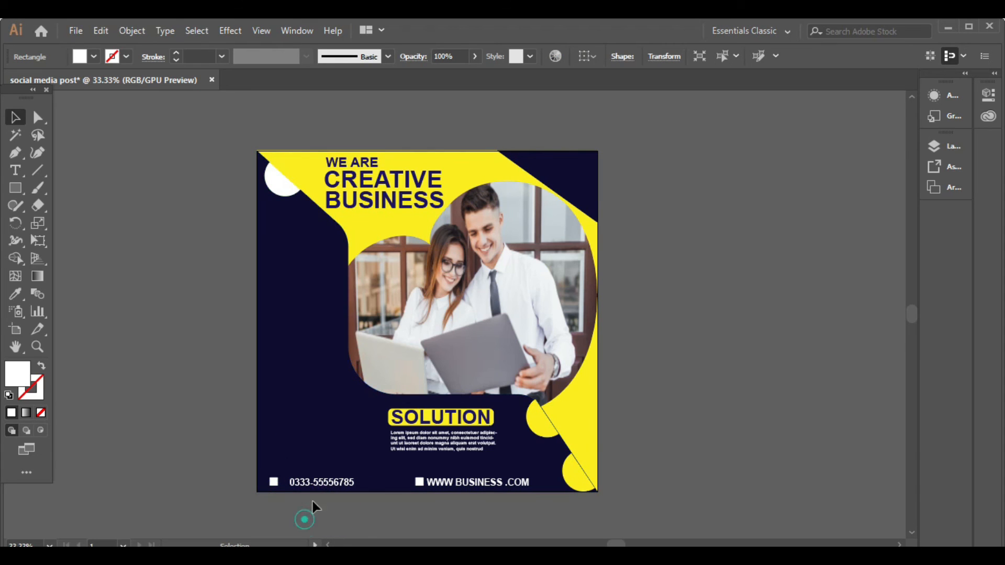
# Draw a 490 px circle left of the artboard with no fill and a white 2 pt outline, and recolour the small white circle navy.
pyautogui.moveTo(16, 188); pyautogui.dragTo(79, 222)
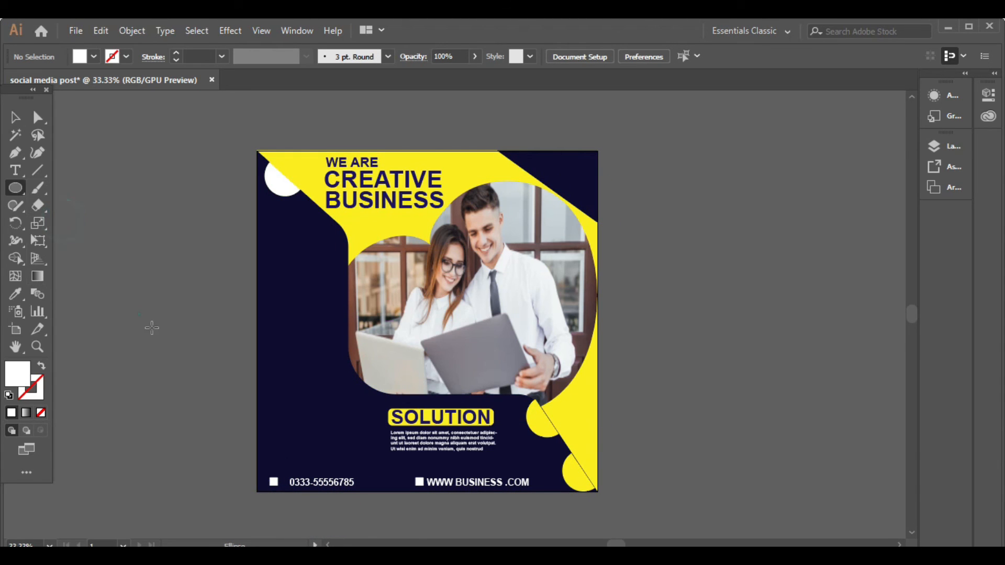
pyautogui.moveTo(138, 316); pyautogui.dragTo(223, 399)
pyautogui.click(176, 53)
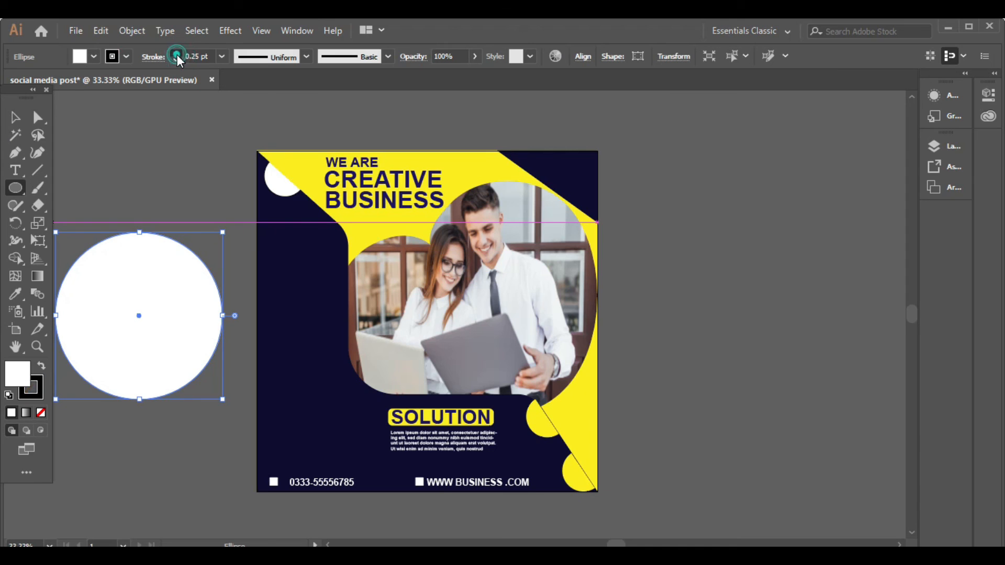
pyautogui.click(127, 57)
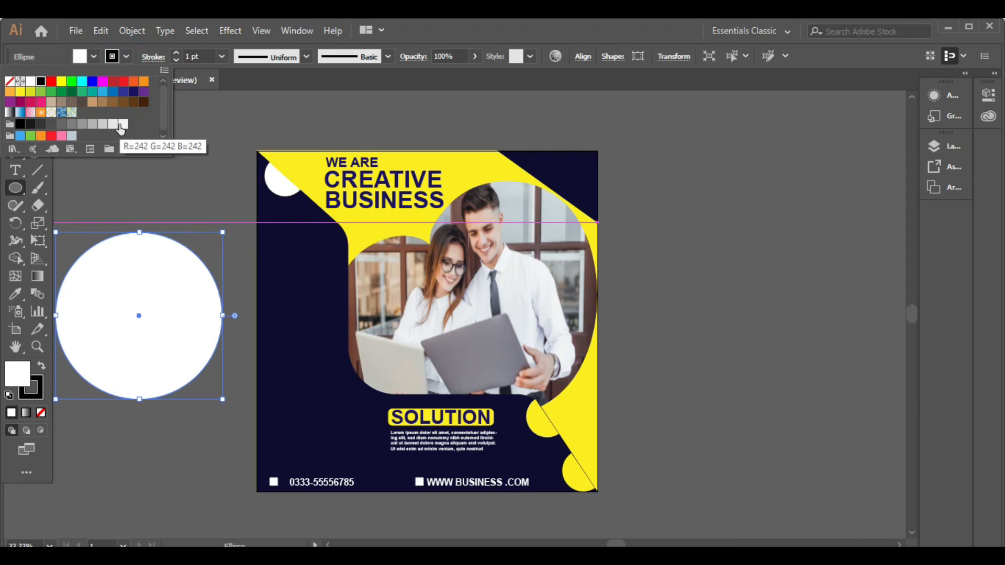
pyautogui.click(124, 124)
pyautogui.click(147, 149)
pyautogui.click(548, 317)
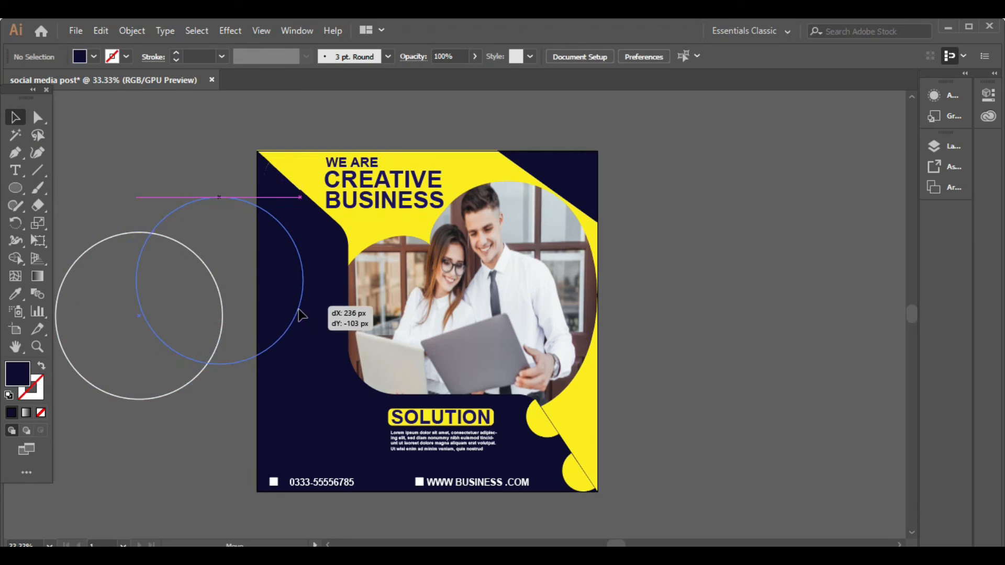
# Move the outlined circle across the artboard's left edge and paste a copy directly in front of it.
pyautogui.moveTo(301, 314); pyautogui.dragTo(306, 302)
pyautogui.click(103, 345)
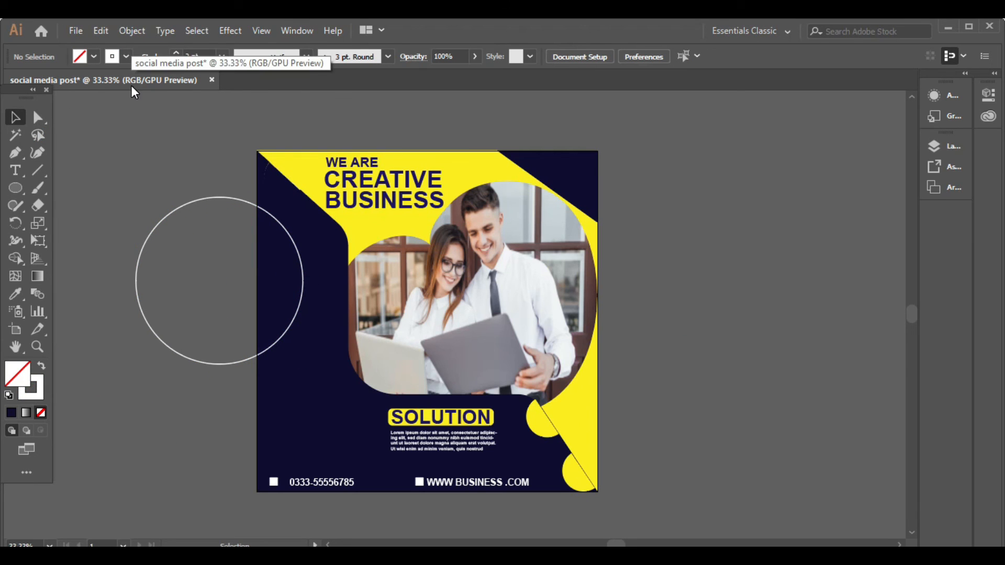
pyautogui.click(281, 348)
pyautogui.click(100, 31)
pyautogui.click(130, 103)
pyautogui.click(100, 32)
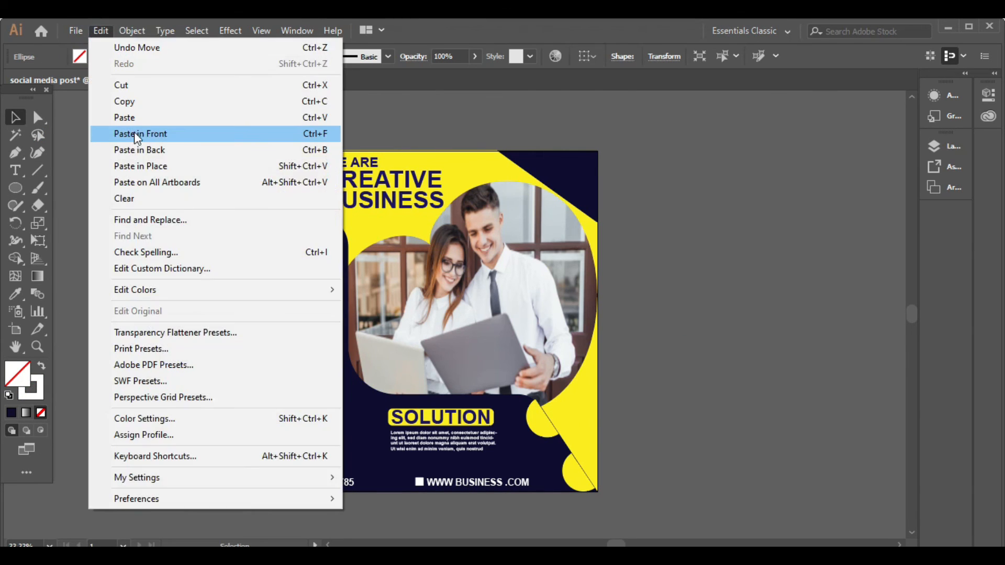
pyautogui.click(135, 135)
# Nudge the copied circle left until it is slightly offset from the original.
pyautogui.click(111, 343)
pyautogui.click(280, 346)
pyautogui.press('Left')
pyautogui.press('Left')
pyautogui.press('Left')
pyautogui.press('Left')
pyautogui.press('Left')
pyautogui.press('Left')
pyautogui.press('Right')
pyautogui.press('Right')
pyautogui.press('Right')
pyautogui.click(238, 392)
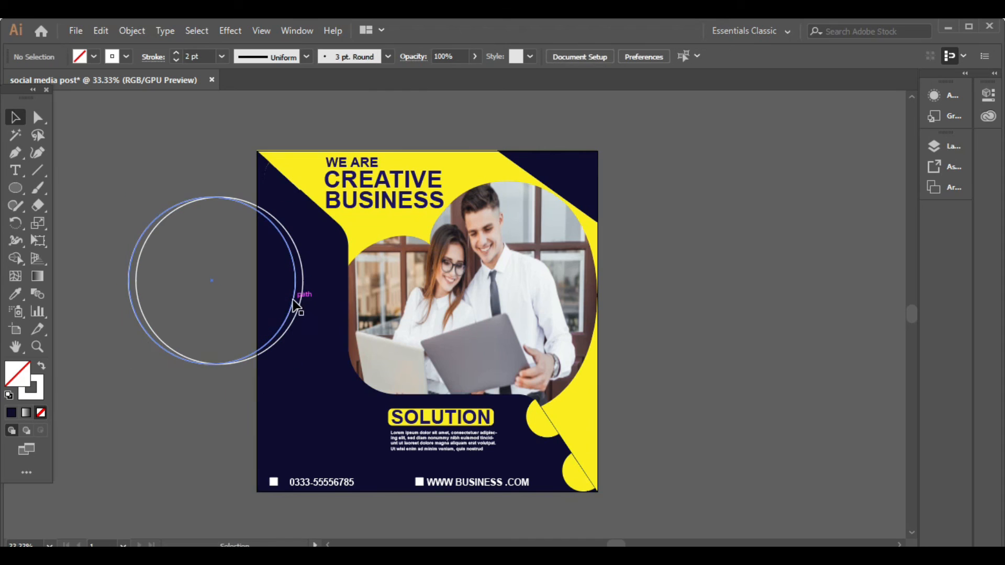
# Duplicate the offset circle a little further left and repeat the duplication six times to form a row of overlapping rings.
pyautogui.moveTo(295, 304); pyautogui.dragTo(290, 304)
pyautogui.hotkey('ctrl', 'd')
pyautogui.hotkey('ctrl', 'd')
pyautogui.hotkey('ctrl', 'd')
pyautogui.hotkey('ctrl', 'd')
pyautogui.hotkey('ctrl', 'd')
pyautogui.hotkey('ctrl', 'd')
pyautogui.click(227, 389)
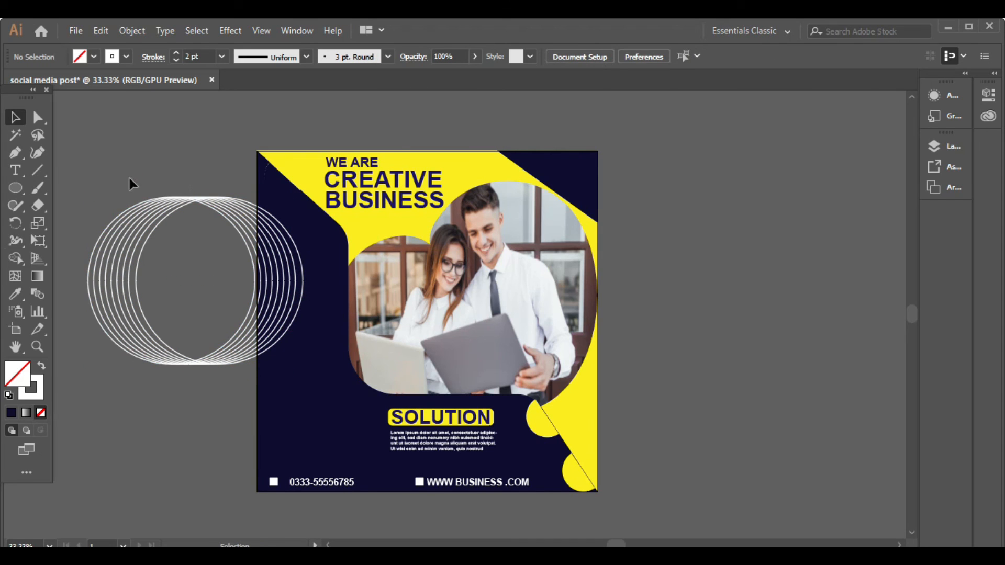
# Arrange the ring set across the upper half of the artboard's left edge, with a duplicate set directly below it.
pyautogui.click(225, 353)
pyautogui.moveTo(225, 352); pyautogui.dragTo(255, 486)
pyautogui.click(161, 124)
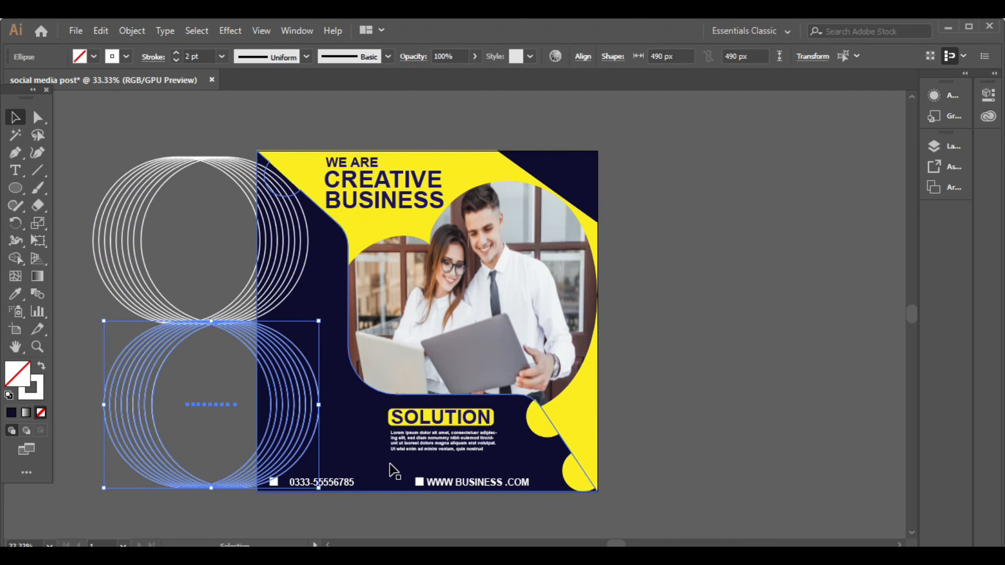
pyautogui.click(943, 408)
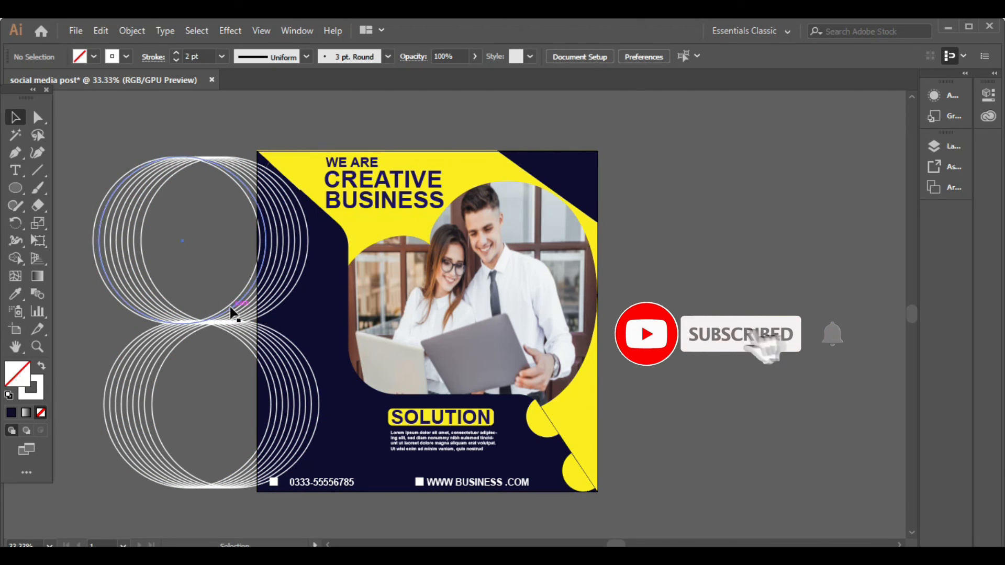
pyautogui.click(207, 189)
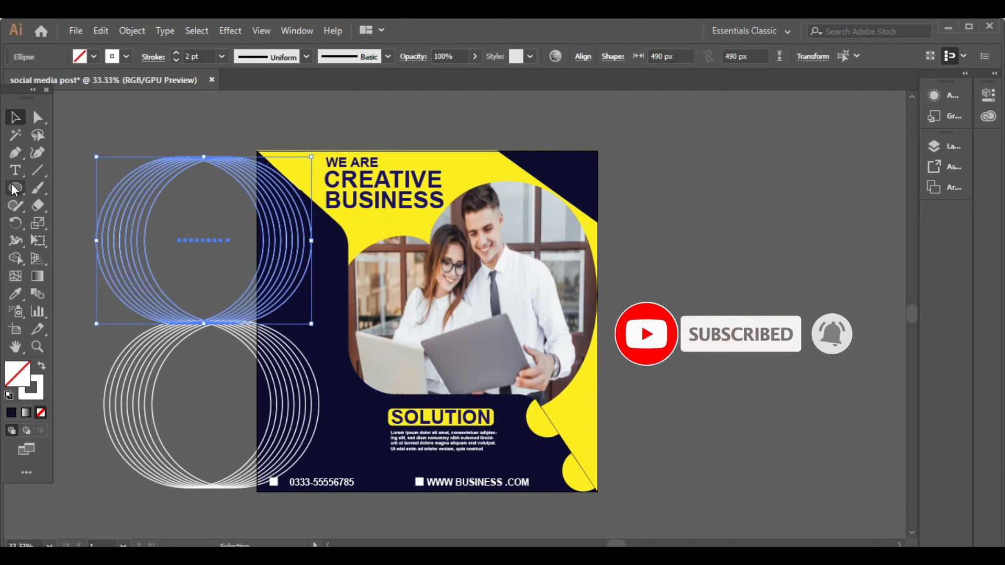
# Draw a rectangle covering the whole artboard and fill it with yellow.
pyautogui.moveTo(15, 188); pyautogui.dragTo(46, 190)
pyautogui.click(15, 117)
pyautogui.click(217, 123)
pyautogui.click(15, 188)
pyautogui.moveTo(258, 150); pyautogui.dragTo(597, 491)
pyautogui.click(94, 56)
pyautogui.click(61, 81)
pyautogui.click(16, 115)
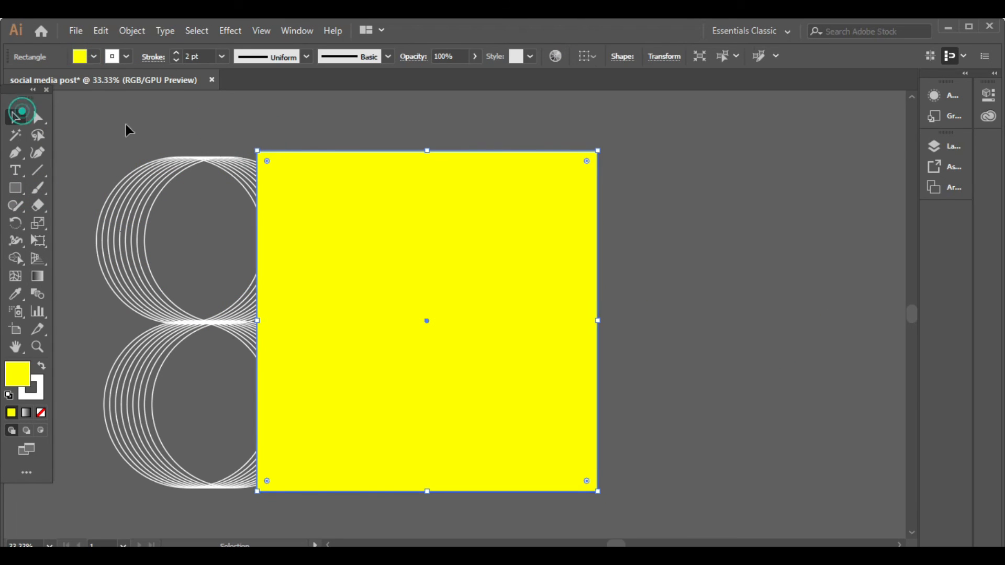
# Select all the artwork and make a clipping mask from the yellow rectangle to trim it to the artboard.
pyautogui.hotkey('ctrl', 'a')
pyautogui.rightClick(685, 253)
pyautogui.click(730, 361)
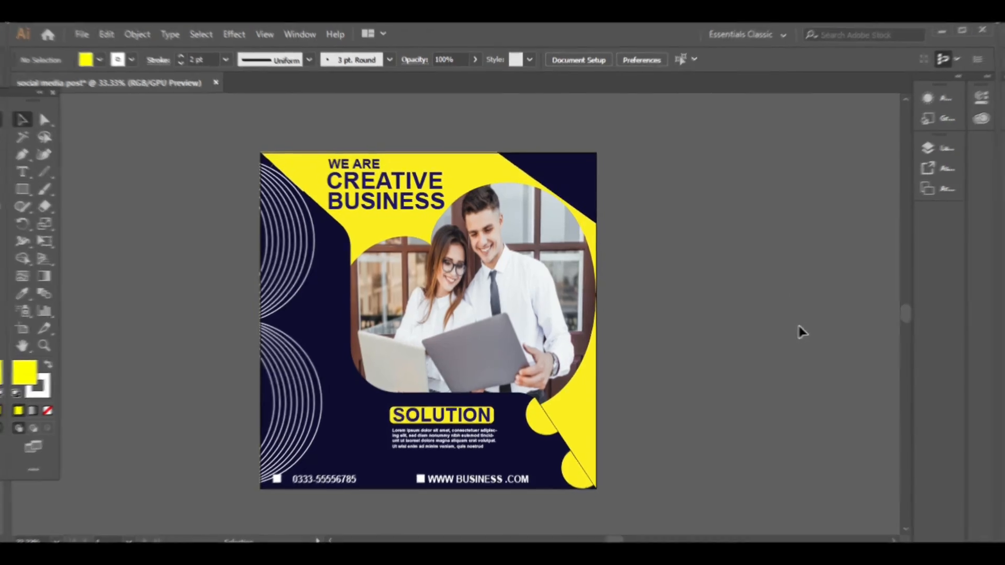